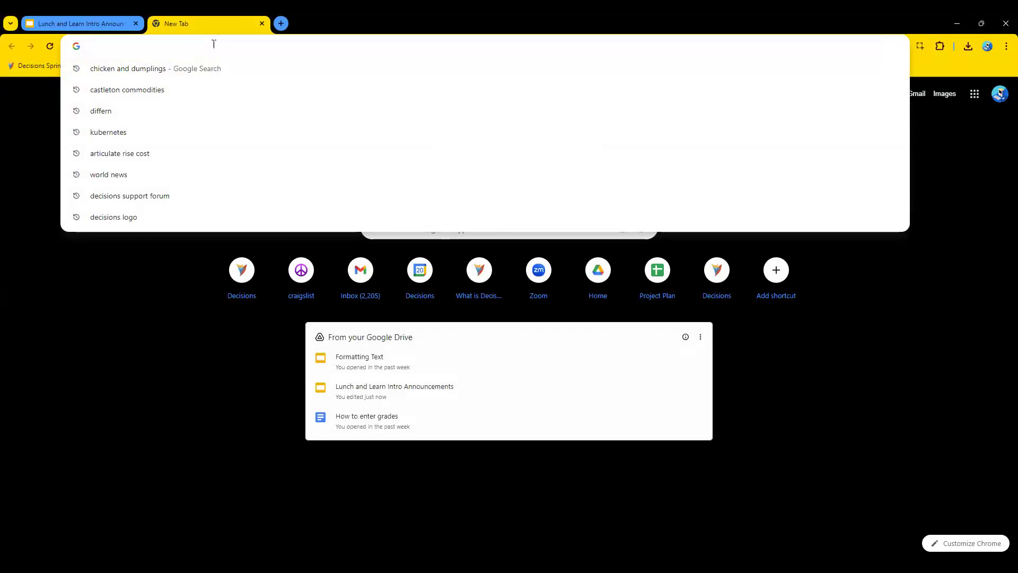
Open the Decisions Sprints bookmark, log in with the prefilled credentials, and expand the Security folder in the System area.
left_click(34, 66)
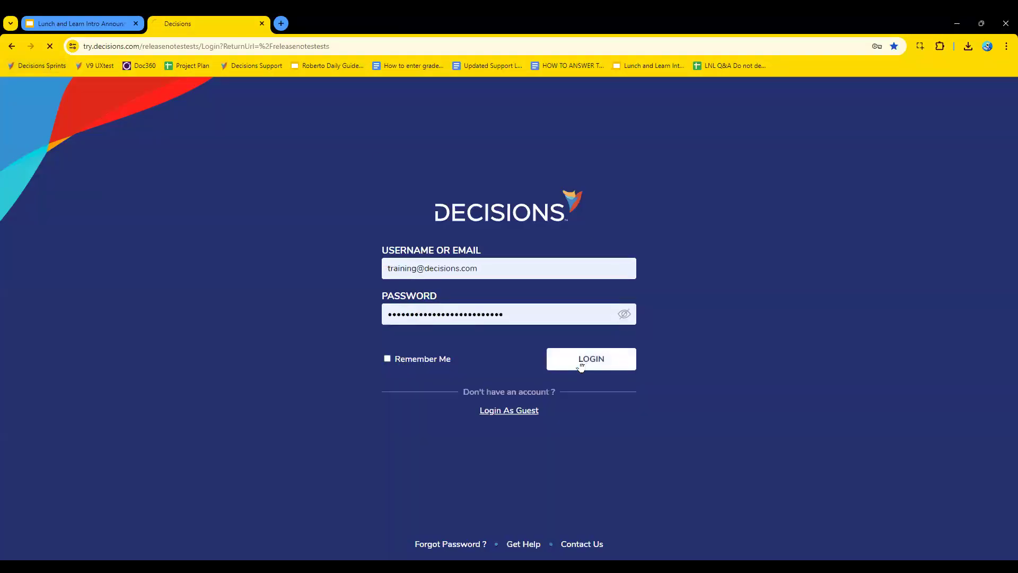
left_click(579, 355)
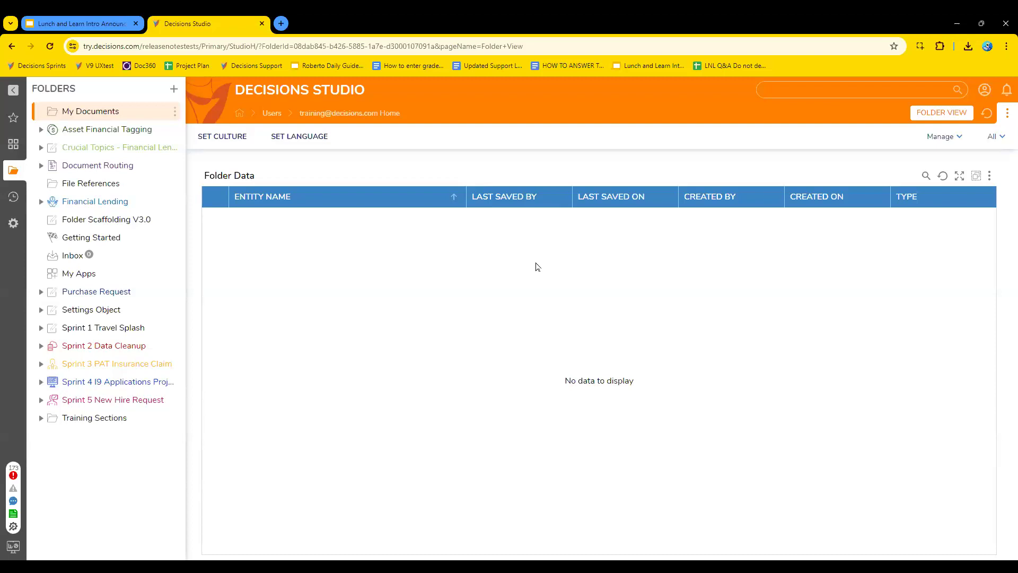
left_click(13, 223)
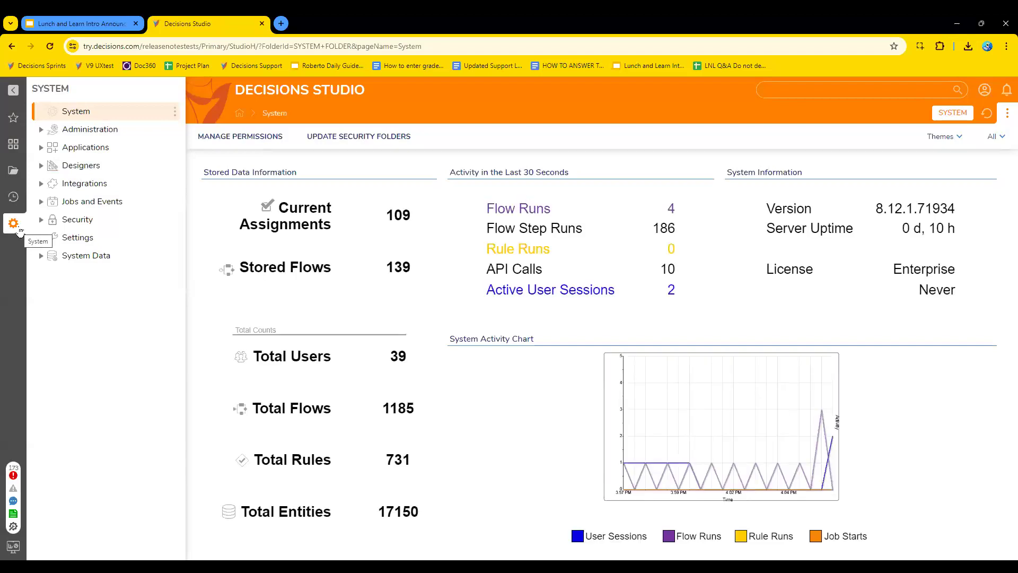
left_click(41, 221)
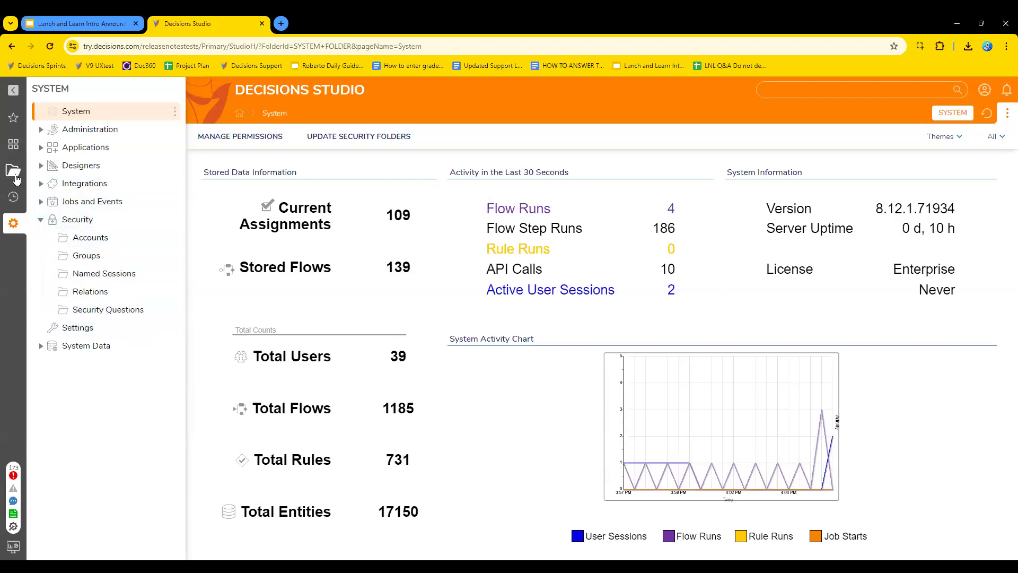
left_click(16, 178)
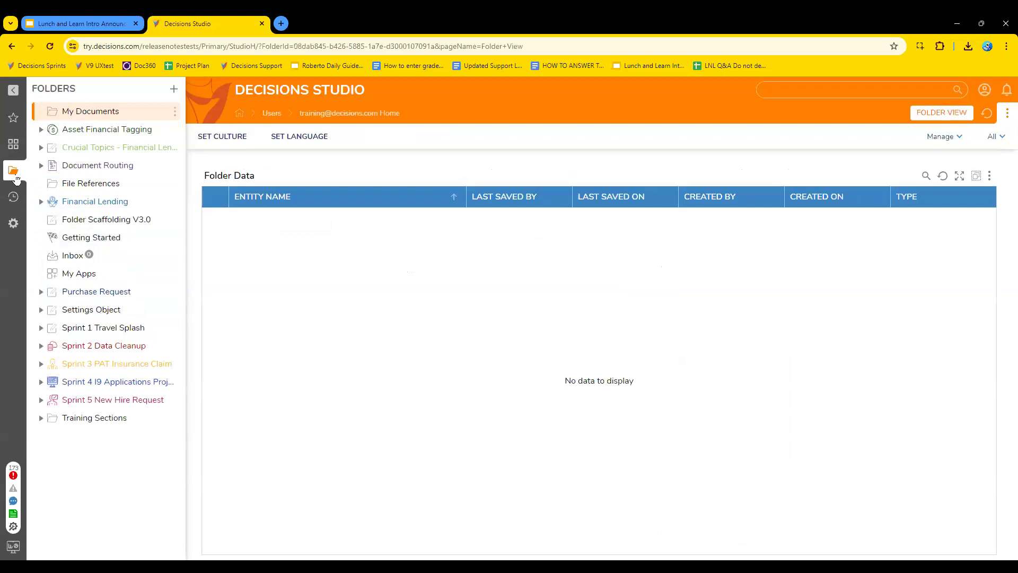
left_click(174, 89)
left_click(611, 383)
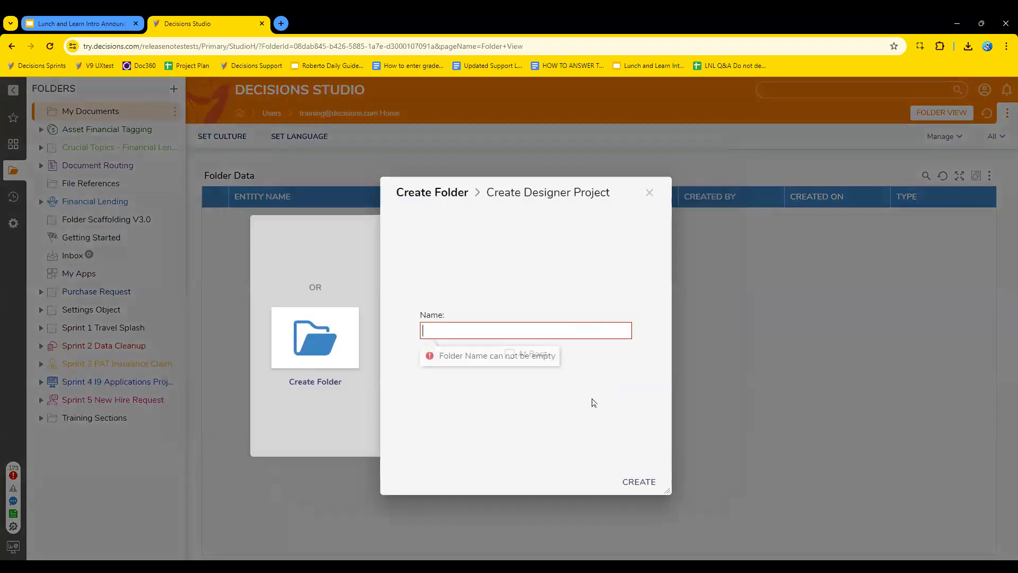
left_click(650, 192)
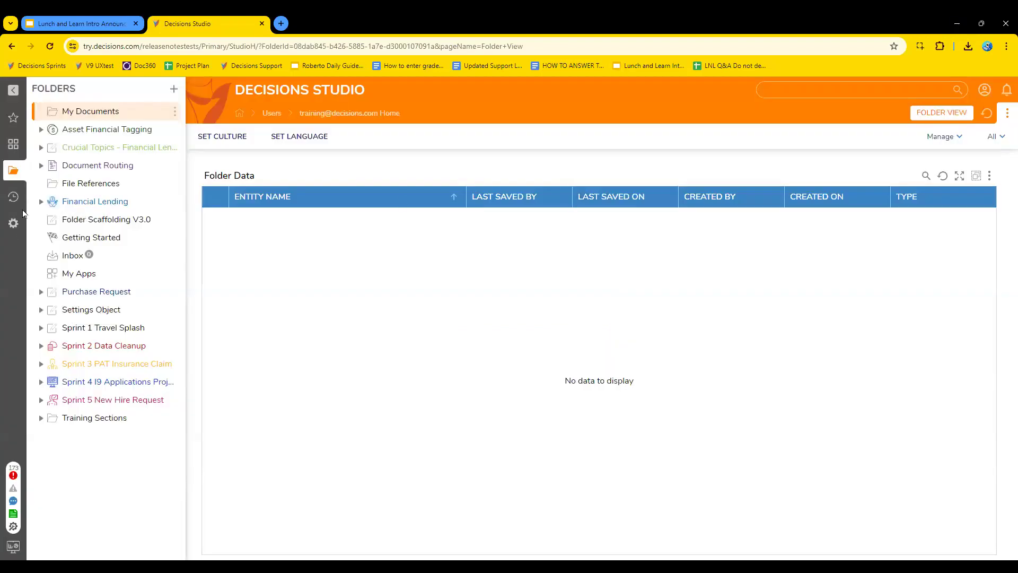
Open the Databases folder under System Integrations and show the actions available for the JL_AddressMasterData connection.
left_click(13, 224)
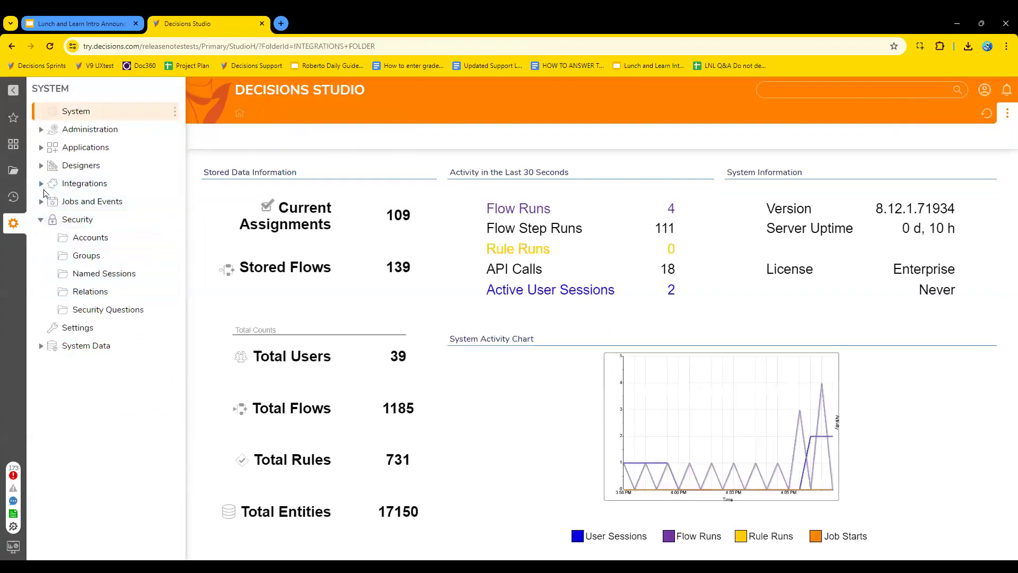
left_click(80, 183)
left_click(92, 219)
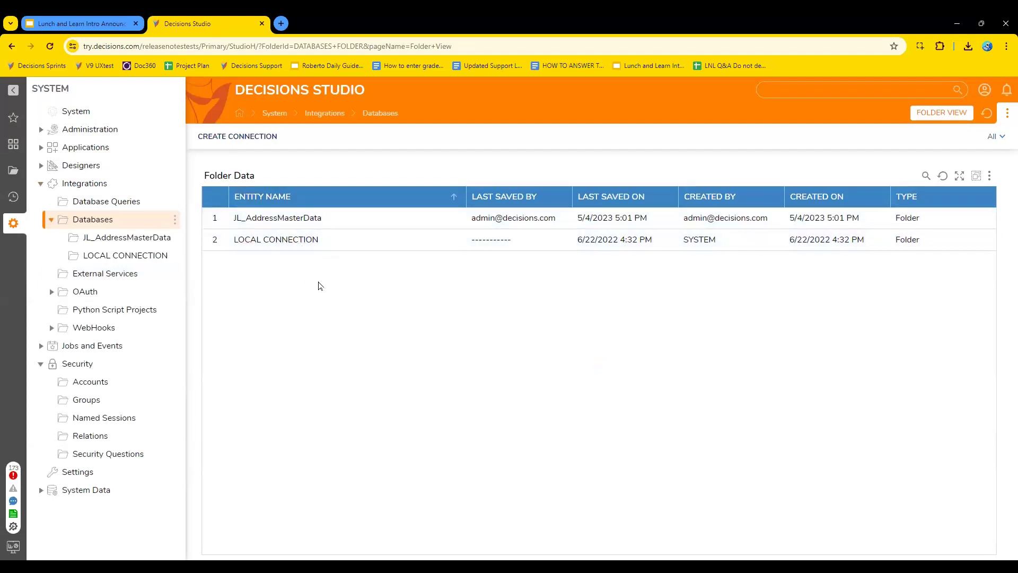
left_click(305, 218)
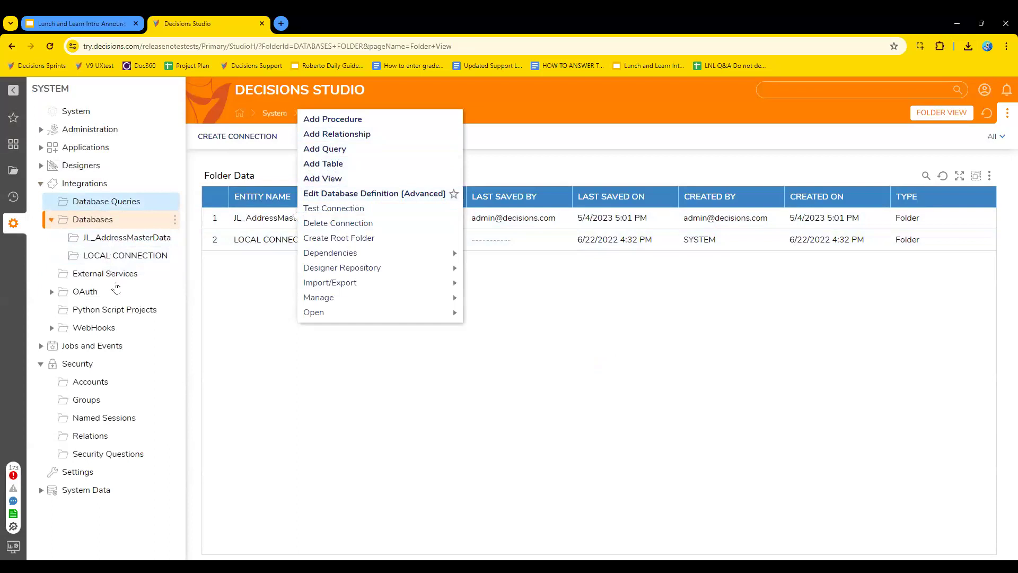
Browse the Designers folders in the System area and open Lookup Lists And Constants.
left_click(82, 165)
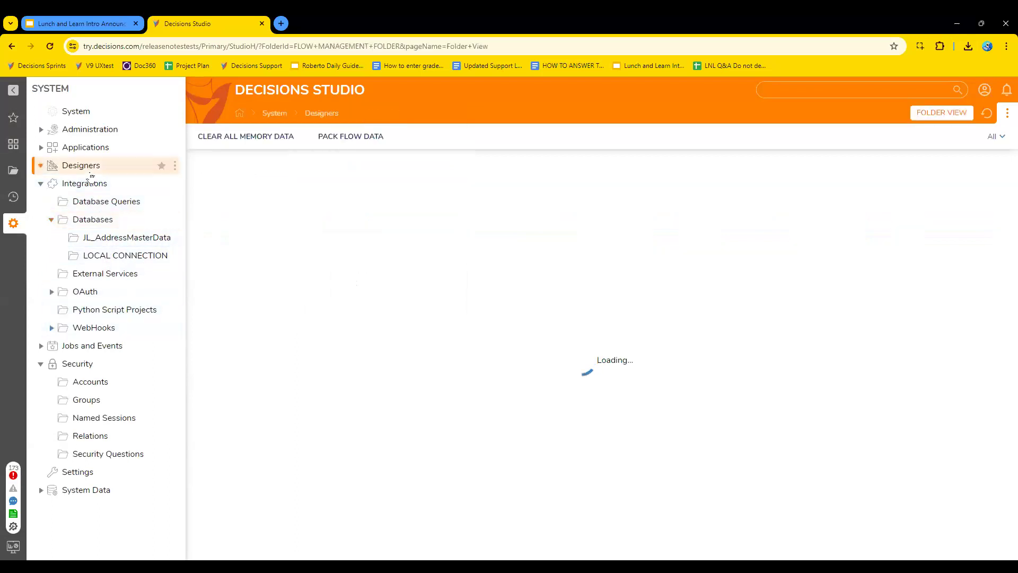
scroll(339, 332, "down", 1)
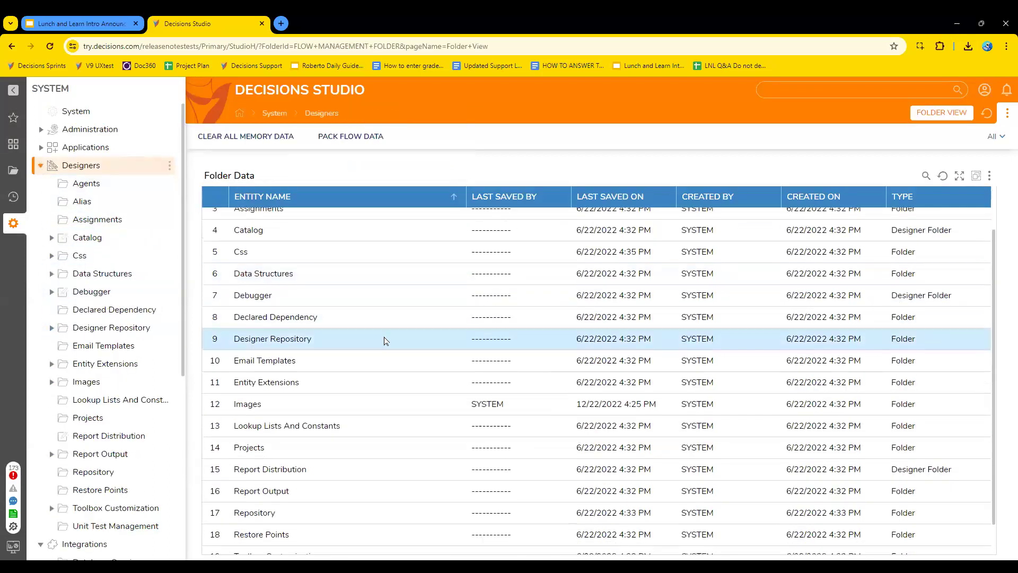
double_click(295, 425)
key("alt+Left")
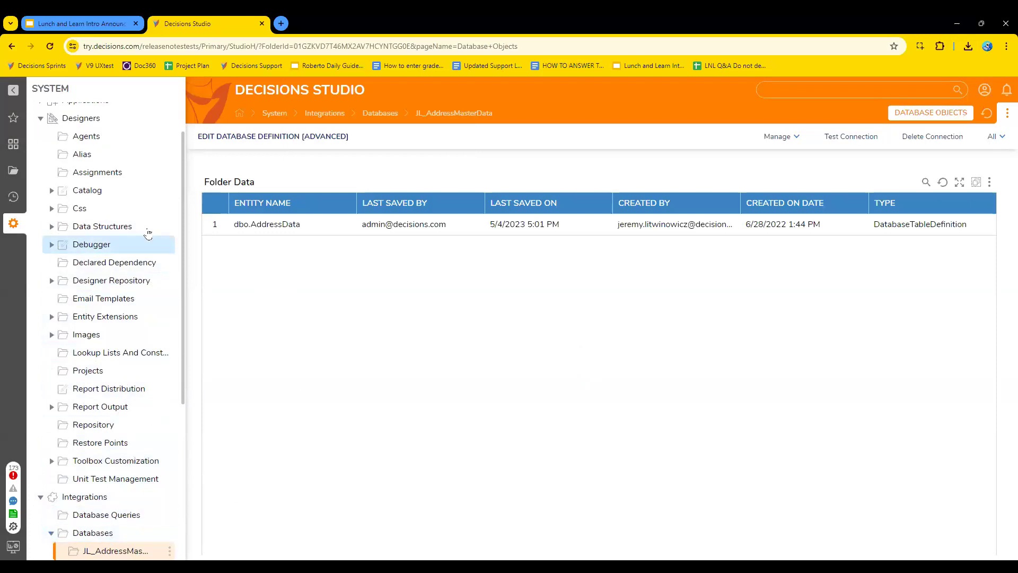
scroll(158, 231, "up", 1)
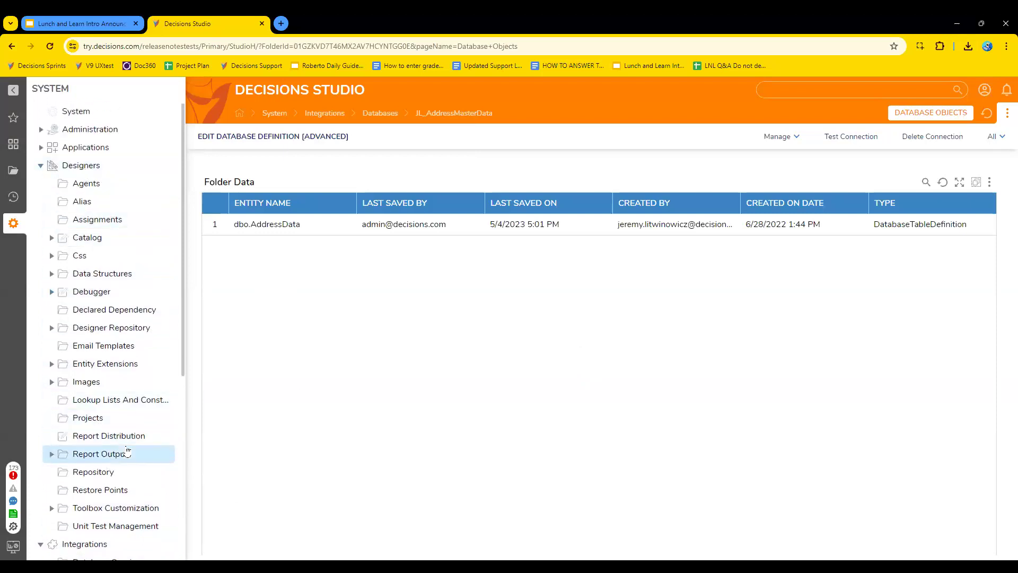
scroll(127, 452, "down", 2)
scroll(121, 333, "up", 2)
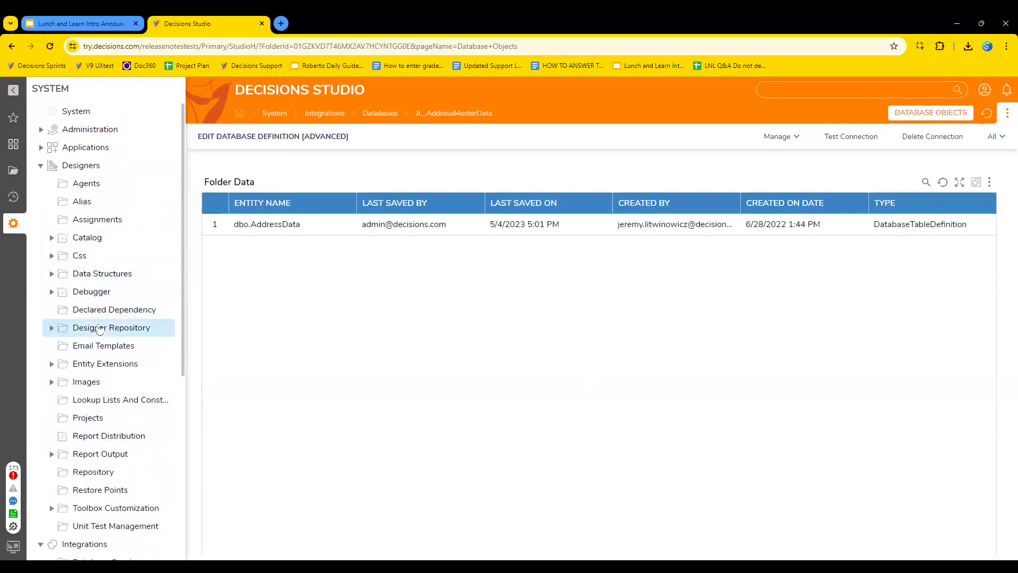
left_click(105, 403)
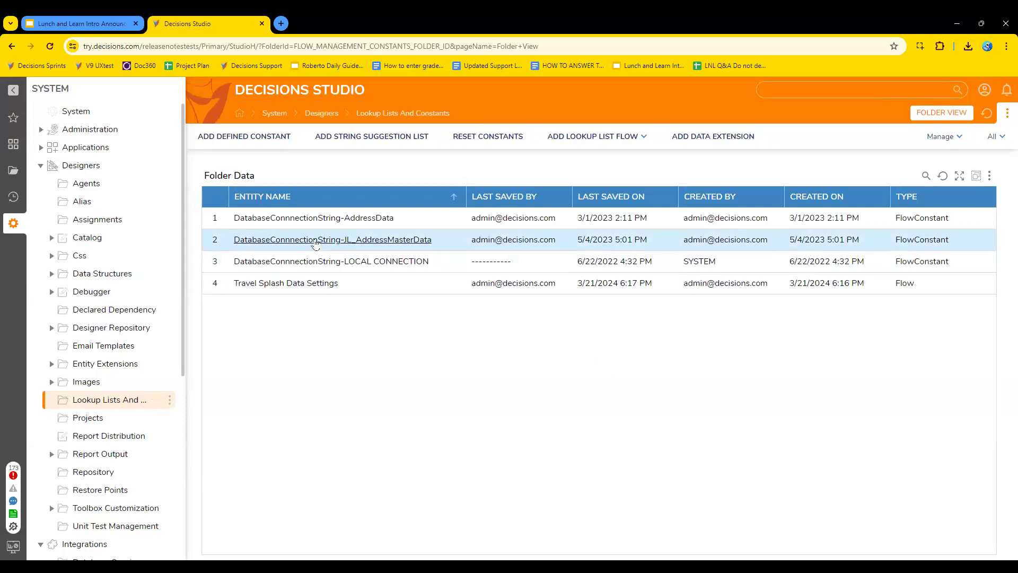
Open the DatabaseConnnectionString-JL_AddressMasterData constant and examine its name, location, constant type and string value settings.
right_click(315, 243)
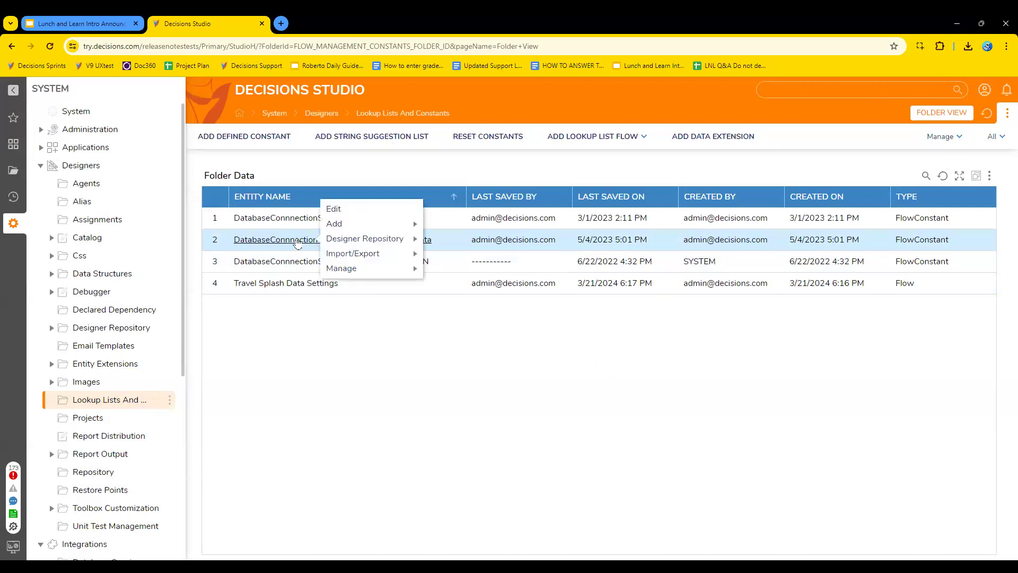
left_click(280, 376)
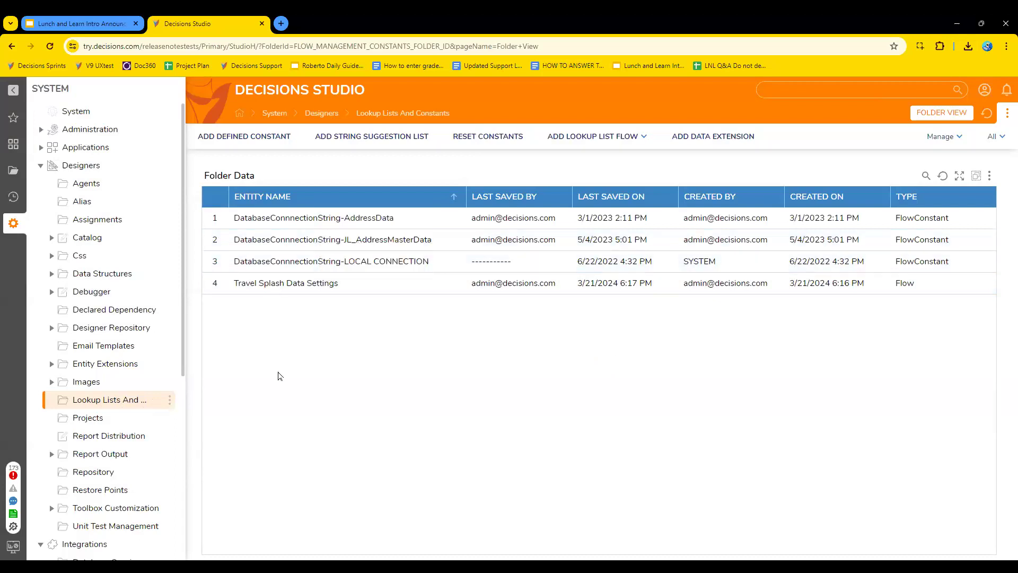
left_click(289, 242)
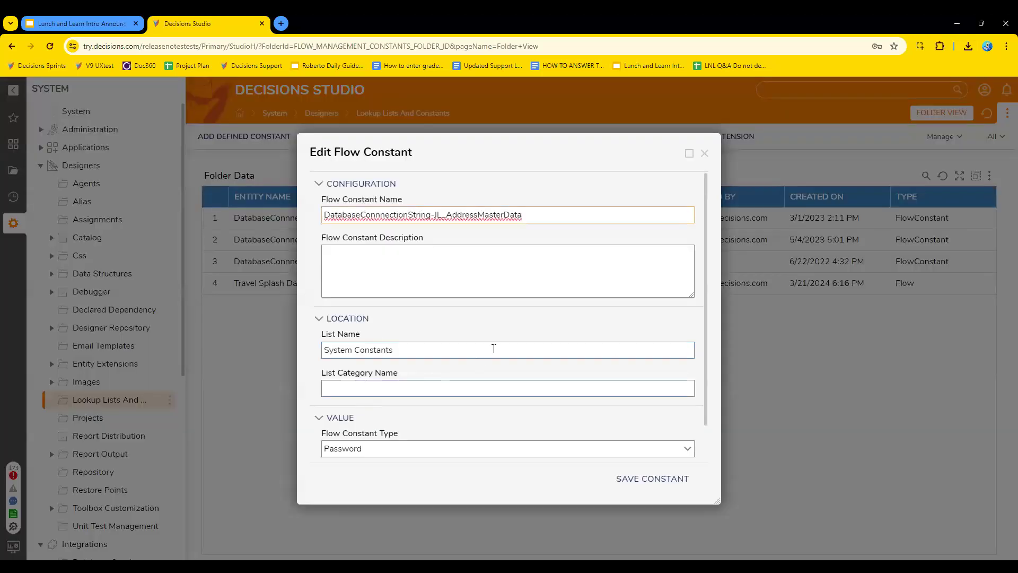
scroll(563, 333, "down", 1)
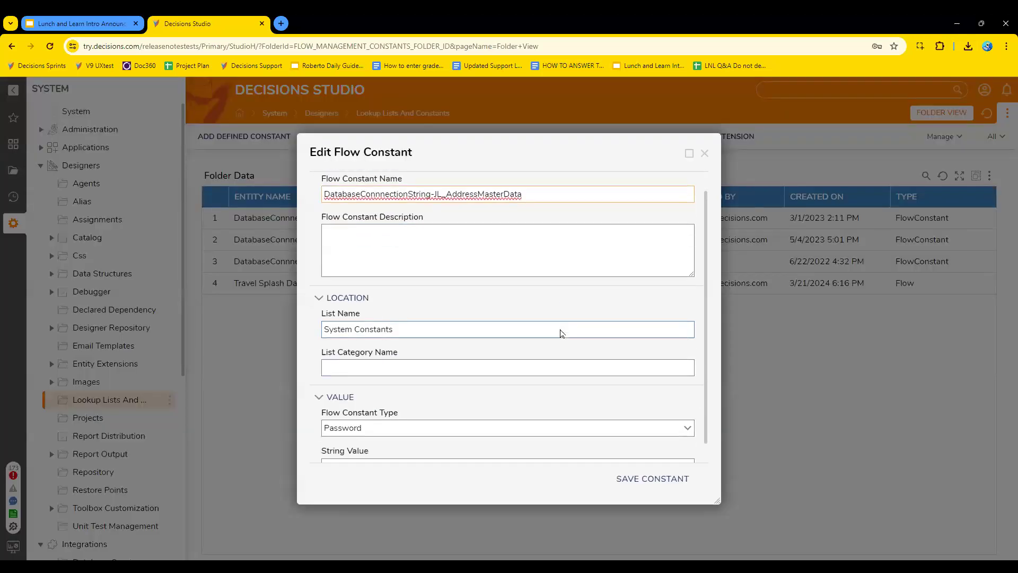
scroll(563, 333, "down", 1)
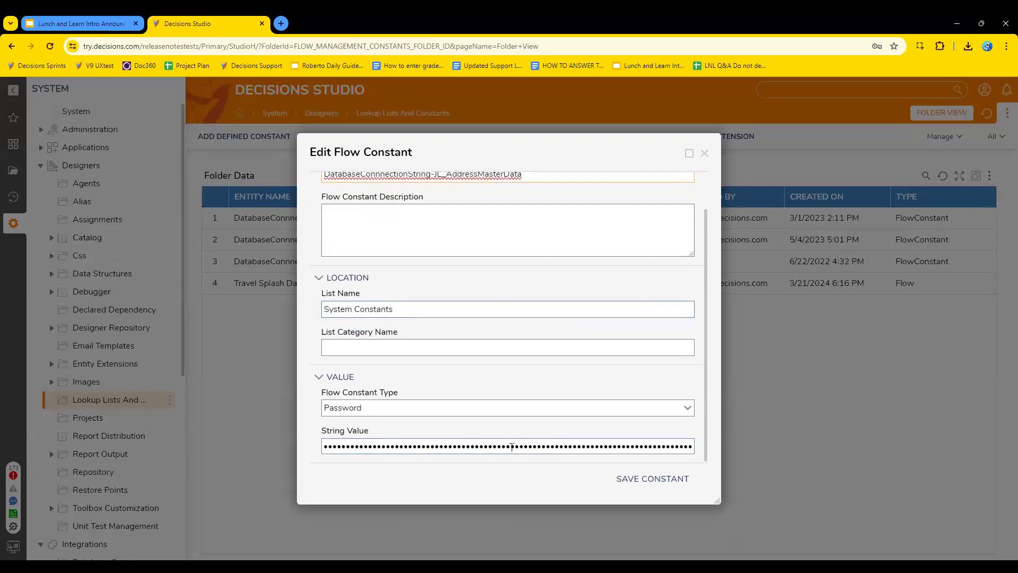
scroll(512, 447, "up", 2)
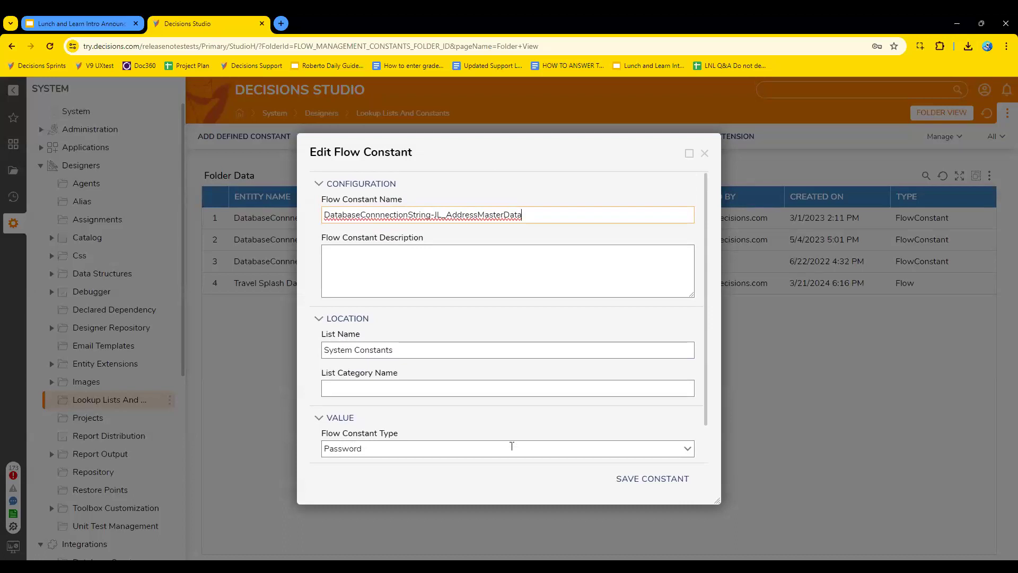
scroll(512, 446, "down", 1)
left_click(692, 408)
left_click(692, 408)
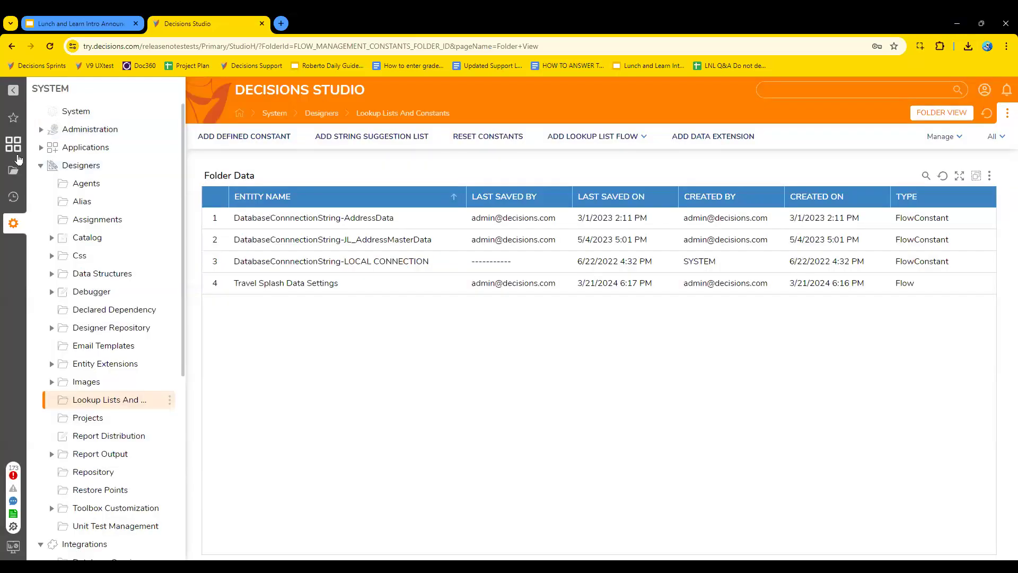
Create a designer project named LNL at the root of the folder tree.
left_click(15, 169)
left_click(174, 88)
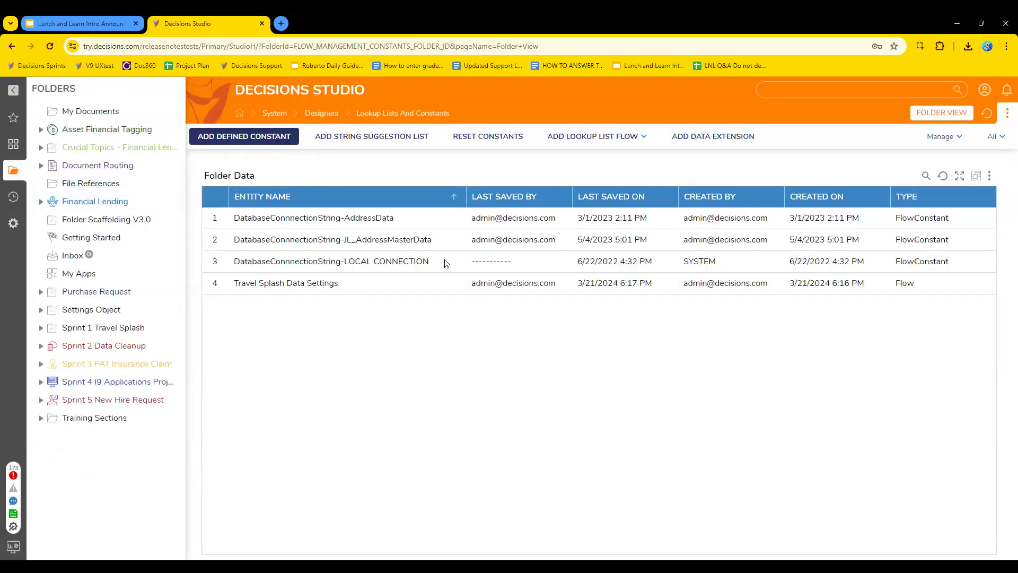
left_click(617, 378)
type("LNL")
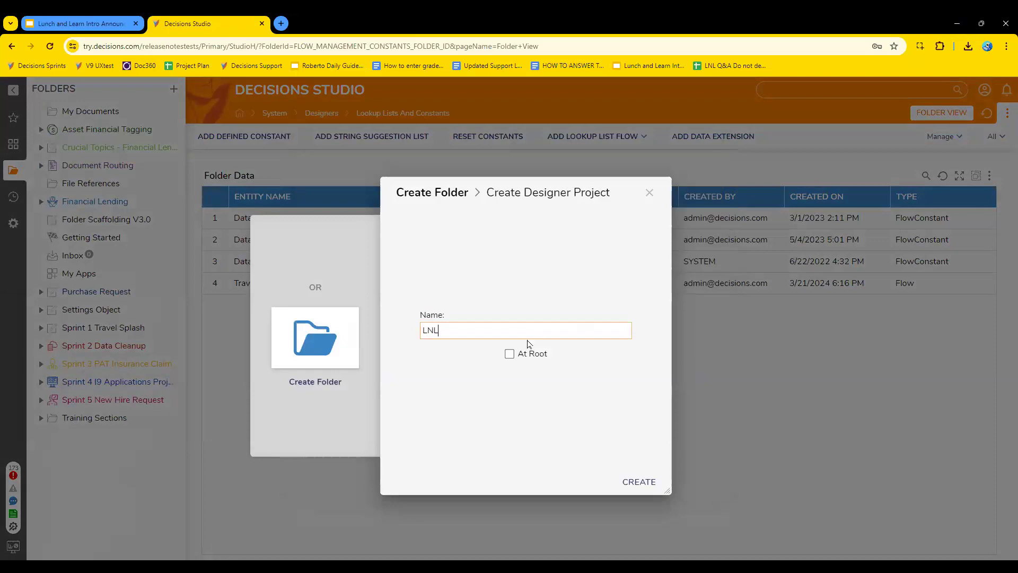
left_click(530, 357)
left_click(629, 482)
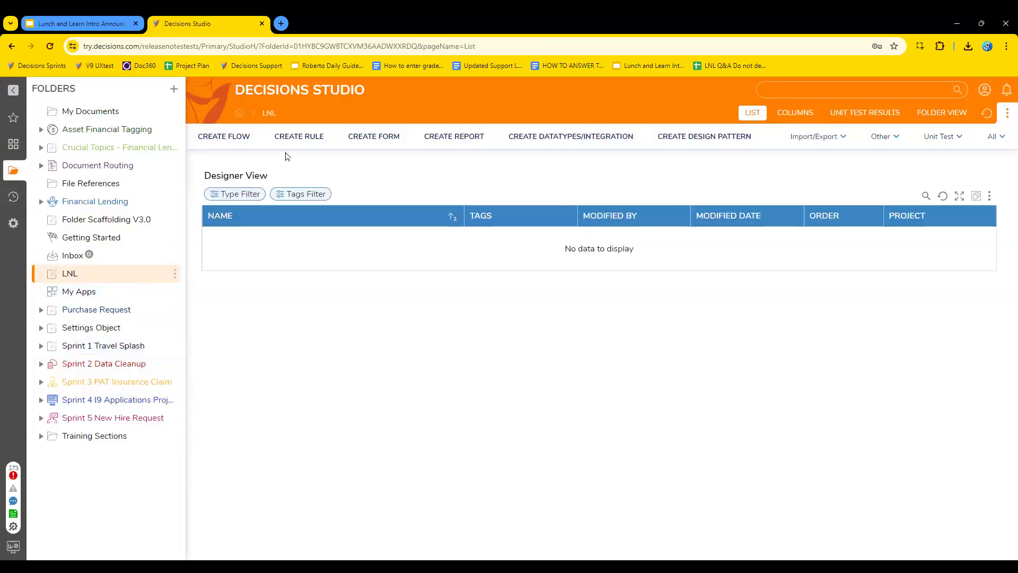
Create a standard Flow in the LNL project, named LNL followed by the presenter's first name.
left_click(225, 137)
left_click(479, 215)
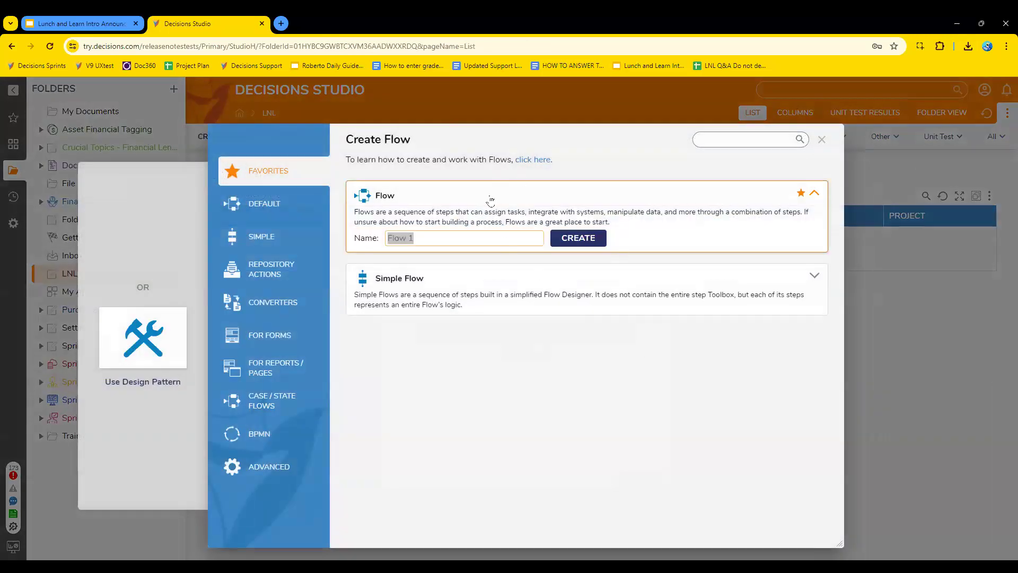
type("LNL JAMES")
left_click(569, 238)
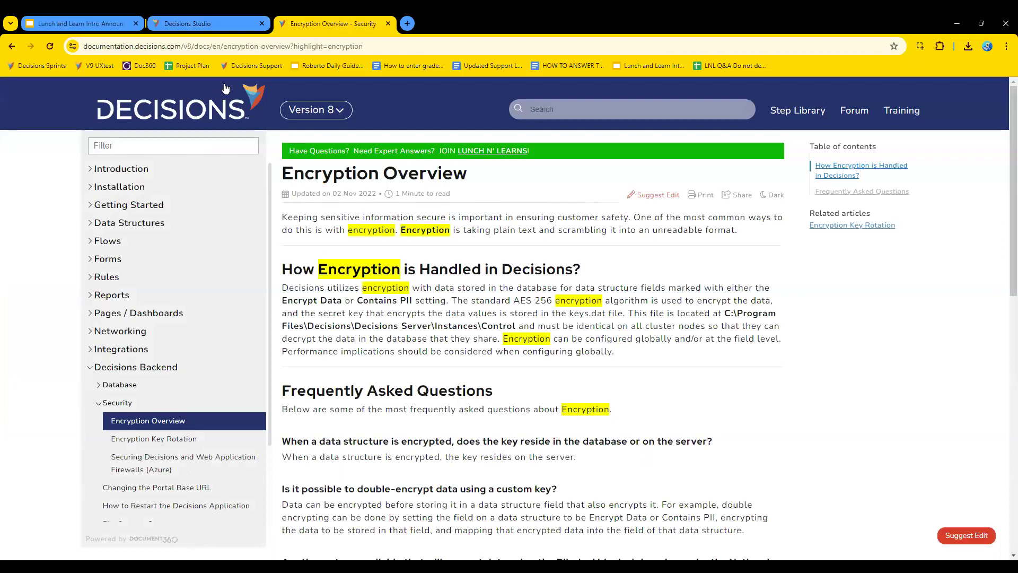
Return to the new flow and examine the JL_AddressMasterData steps under Integration > Database in the Toolbox.
left_click(224, 25)
left_click(124, 133)
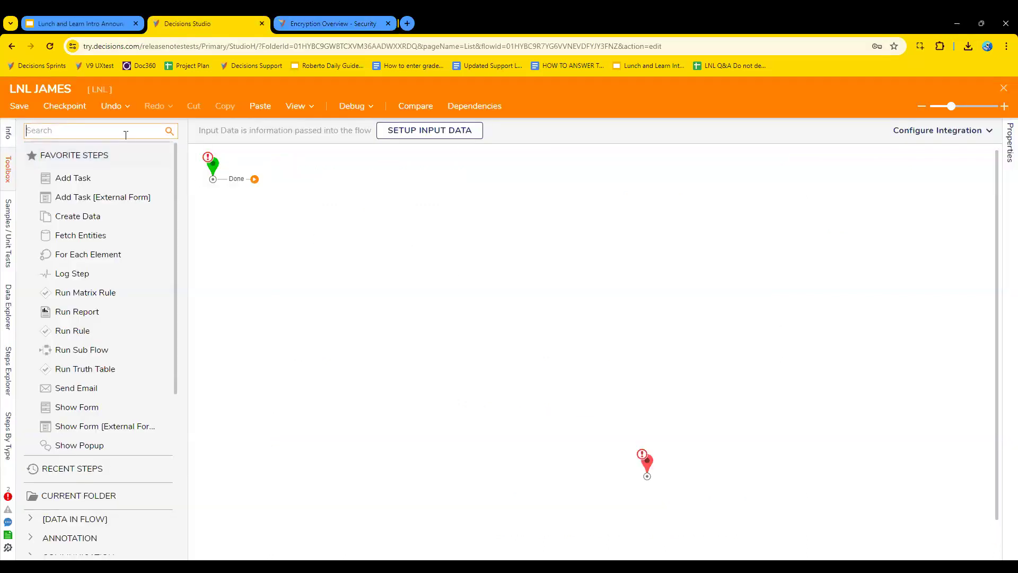
scroll(32, 430, "down", 5)
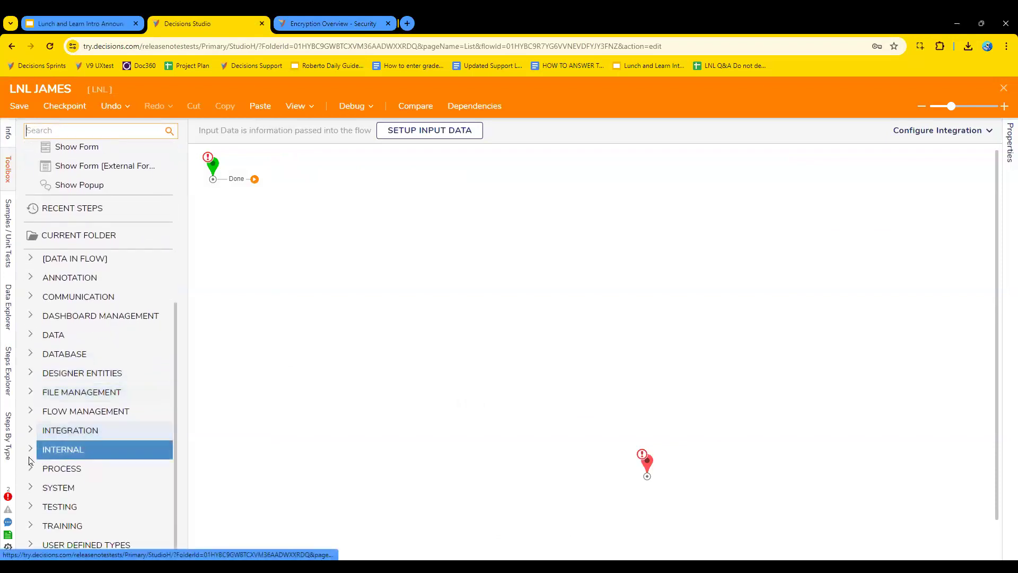
left_click(30, 430)
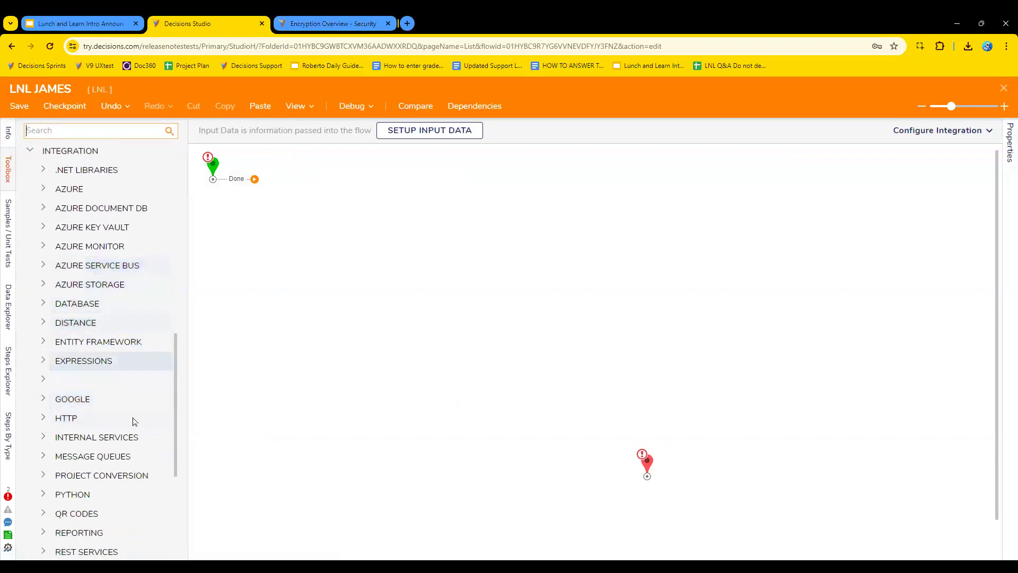
left_click(81, 304)
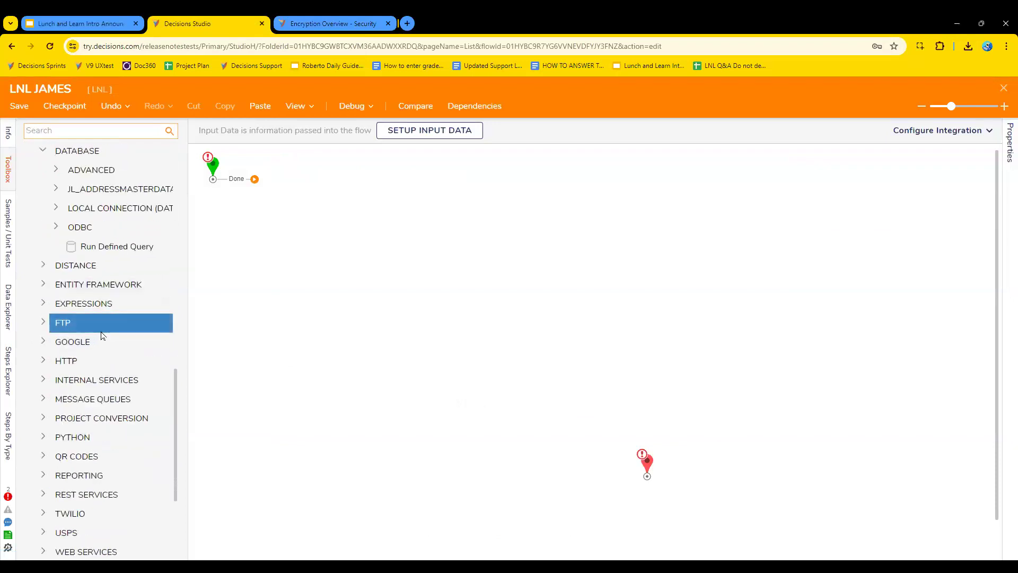
scroll(56, 246, "up", 1)
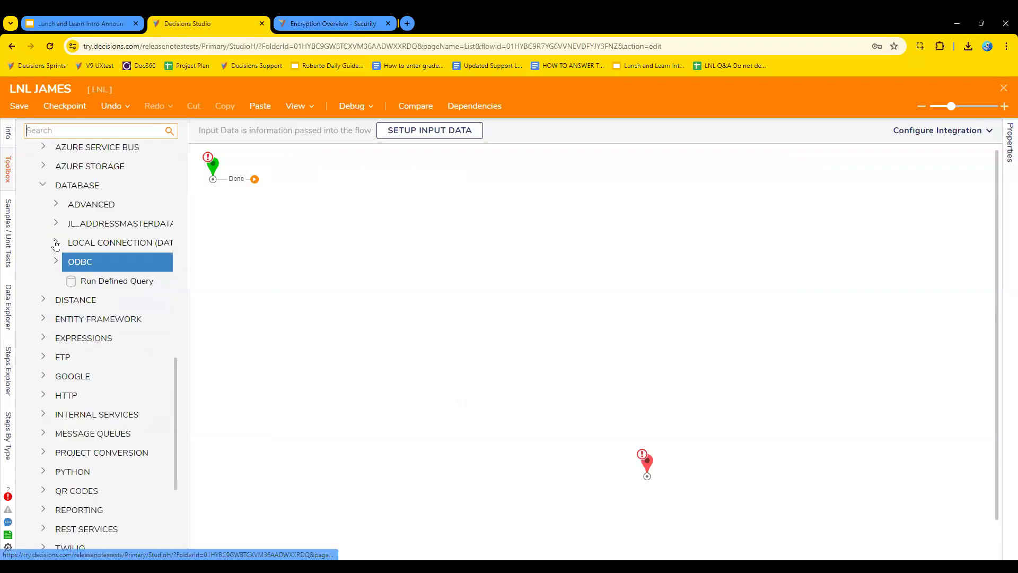
left_click(56, 223)
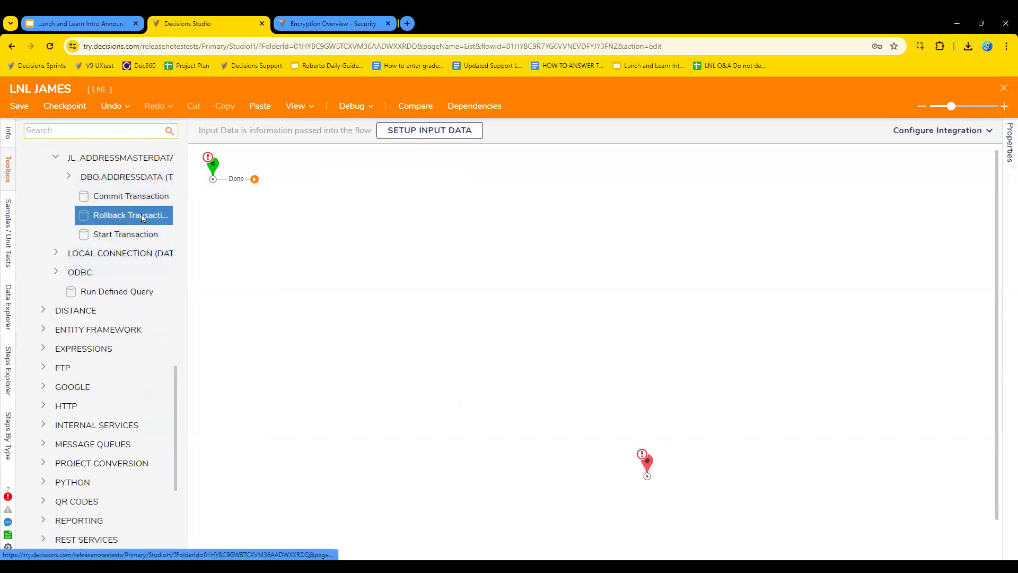
scroll(141, 214, "up", 1)
scroll(113, 271, "up", 2)
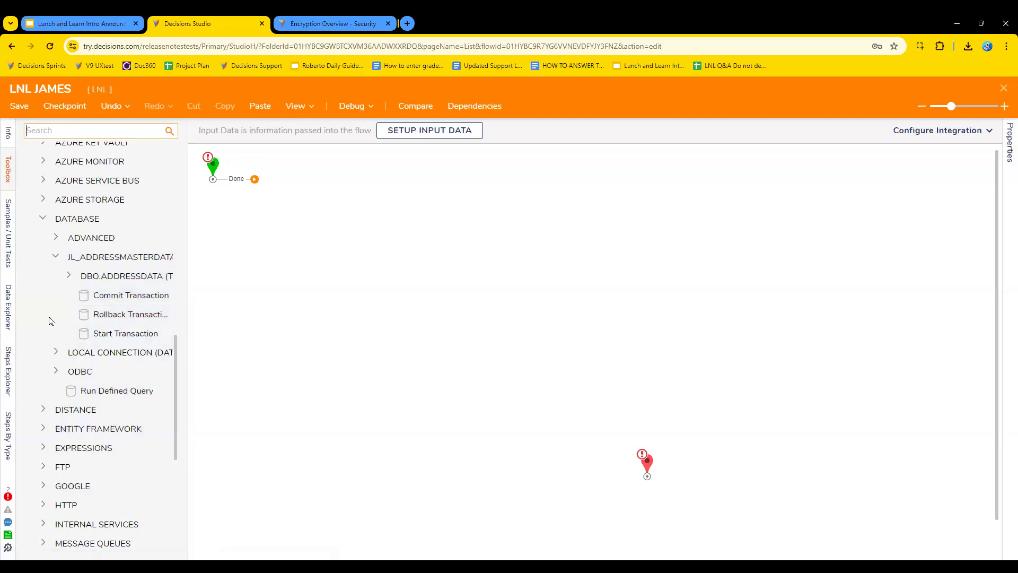
Open a duplicate browser tab of the studio on the LNL folder, leaving the flow's lock unbroken.
right_click(210, 24)
left_click(273, 121)
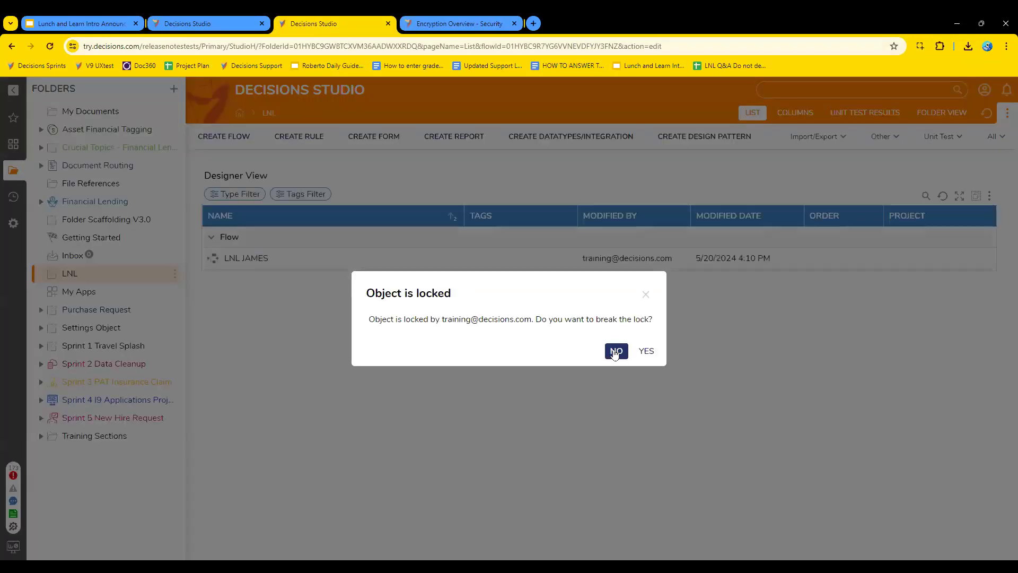
left_click(615, 352)
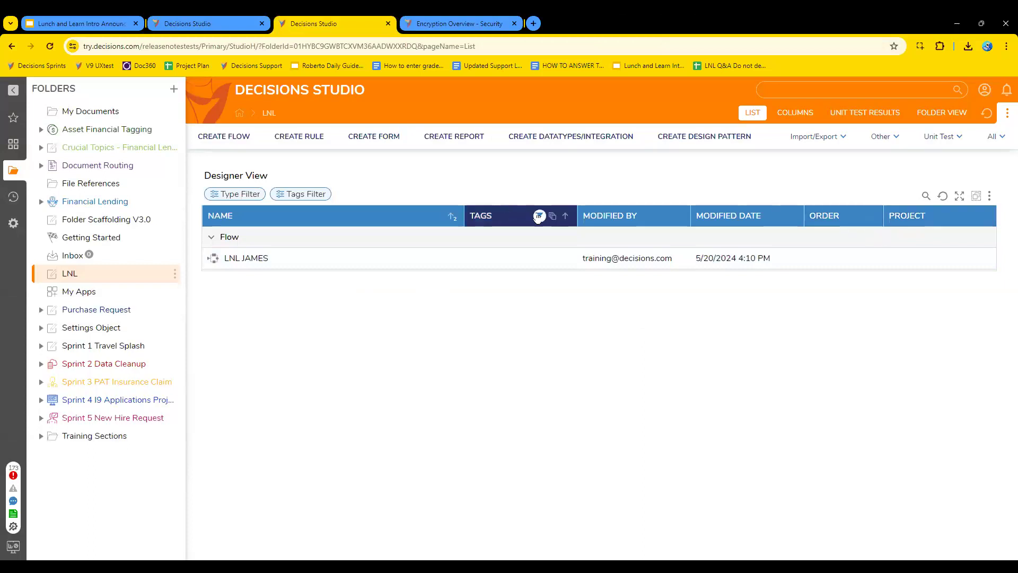
Begin adding a database query integration in the LNL folder using the existing LOCAL CONNECTION.
left_click(602, 138)
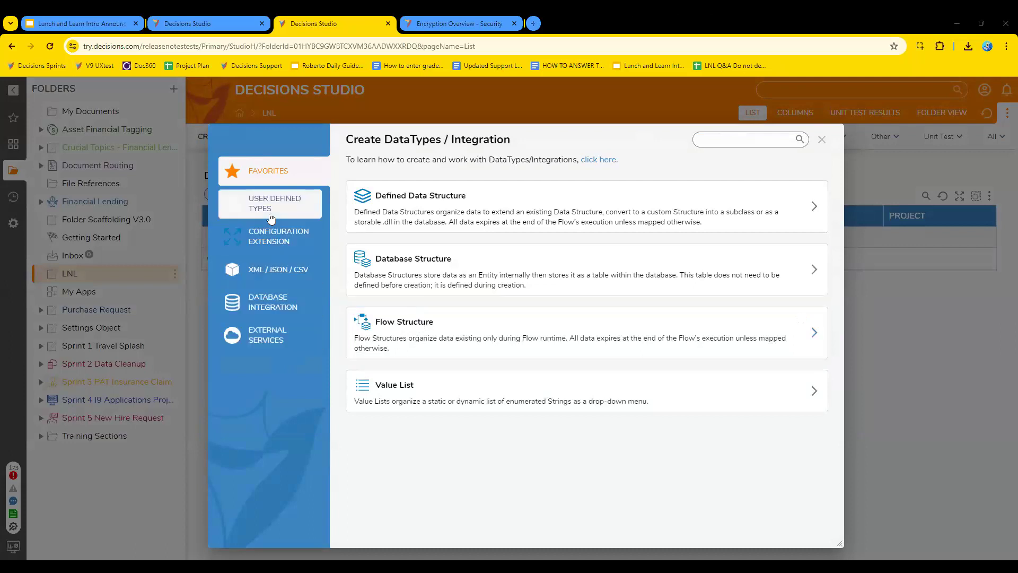
left_click(273, 313)
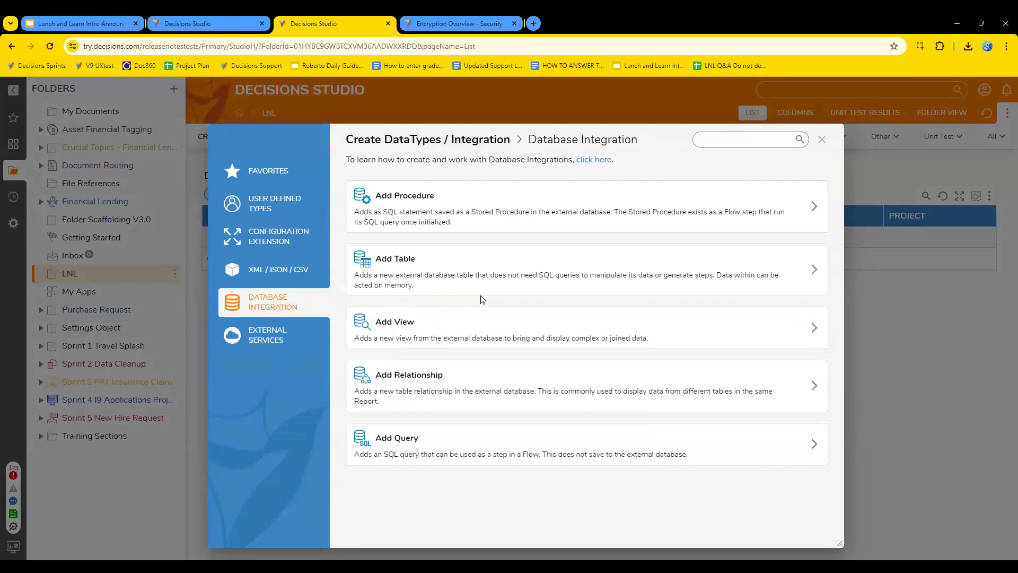
left_click(485, 444)
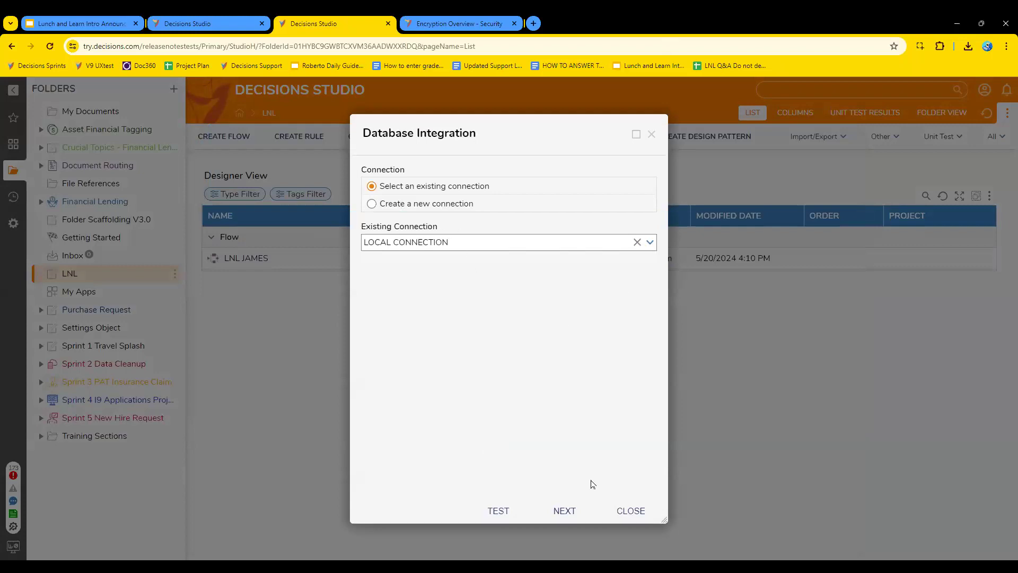
left_click(563, 512)
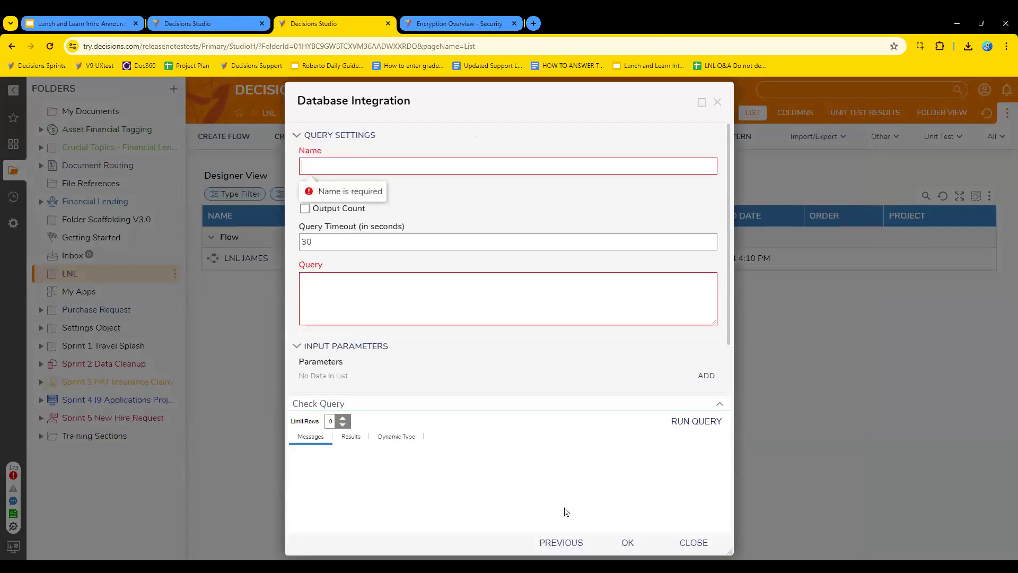
Name the new database query GetAccounts.
left_click(385, 166)
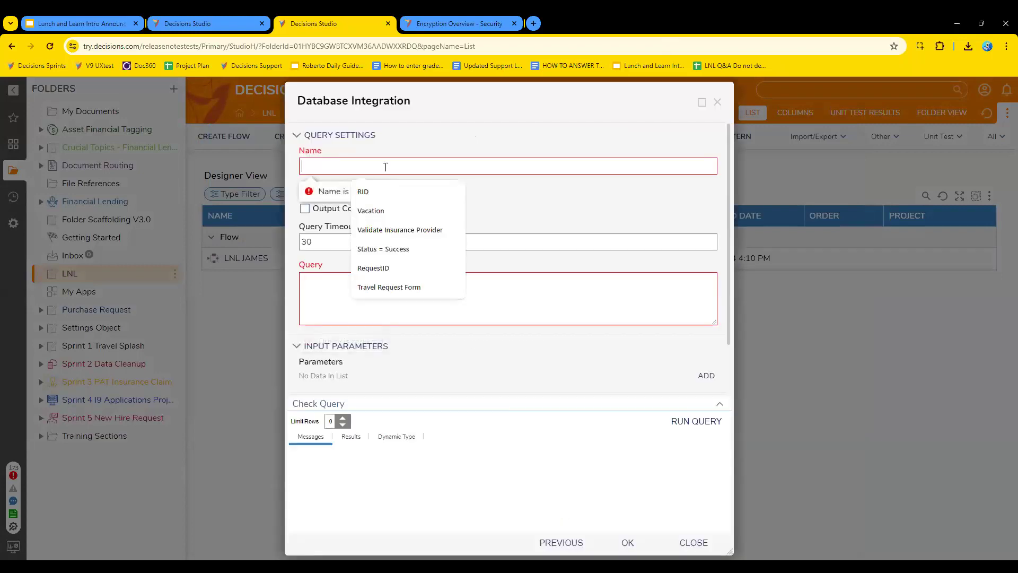
type("jam")
key("BackSpace")
key("BackSpace")
key("BackSpace")
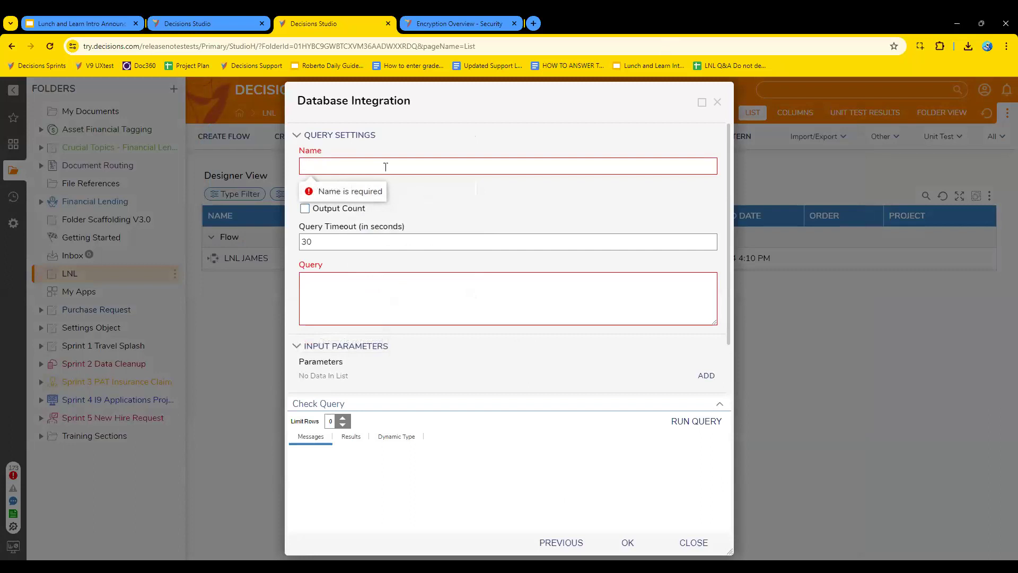
type("Get")
type("ccou")
key("BackSpace")
key("BackSpace")
key("BackSpace")
type("Acc")
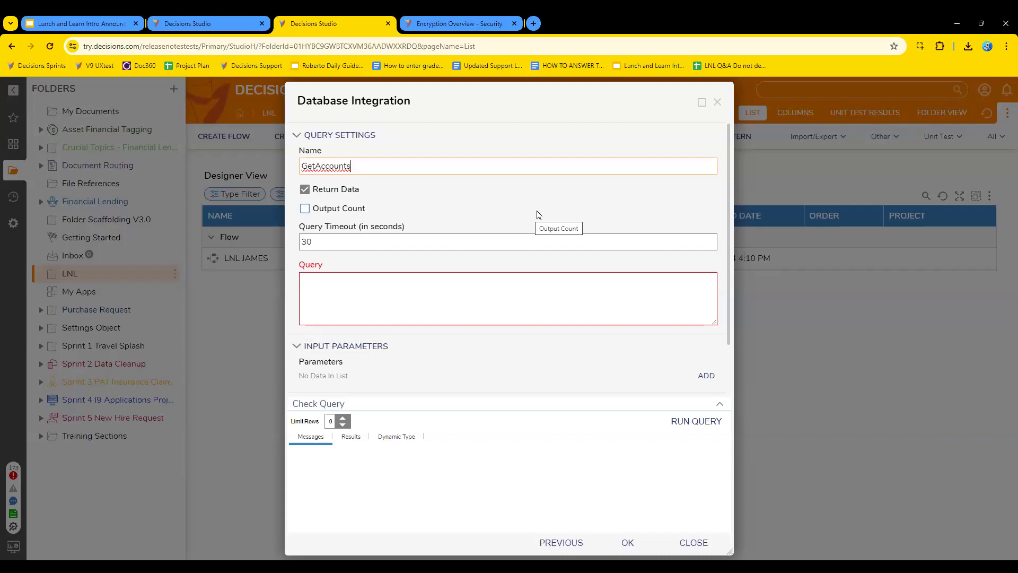
Enter the query "select * from entity_account", run it as a check, and save the GetAccounts definition.
left_click(406, 292)
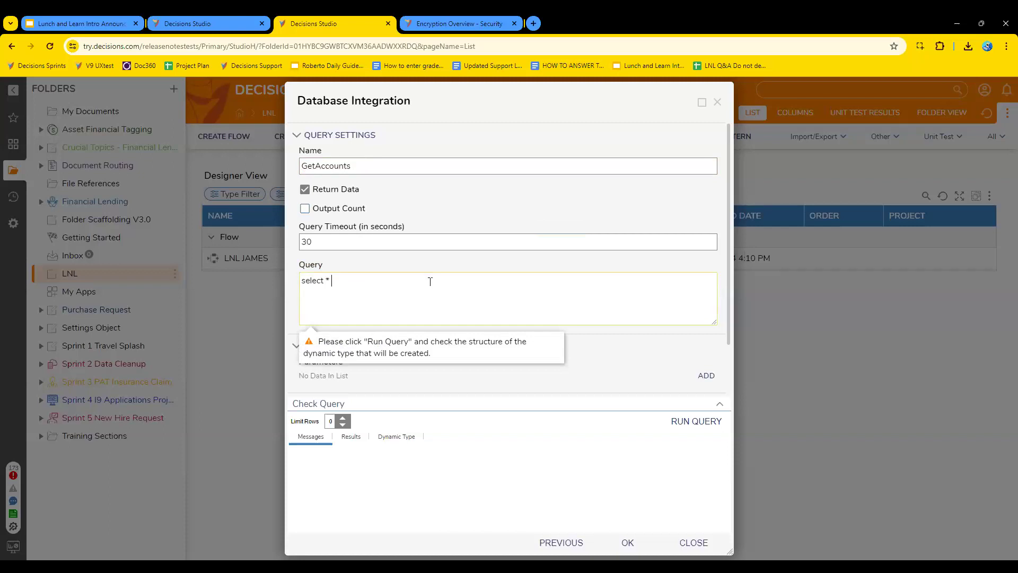
type("from")
key("BackSpace")
key("BackSpace")
type("y_account")
left_click(700, 422)
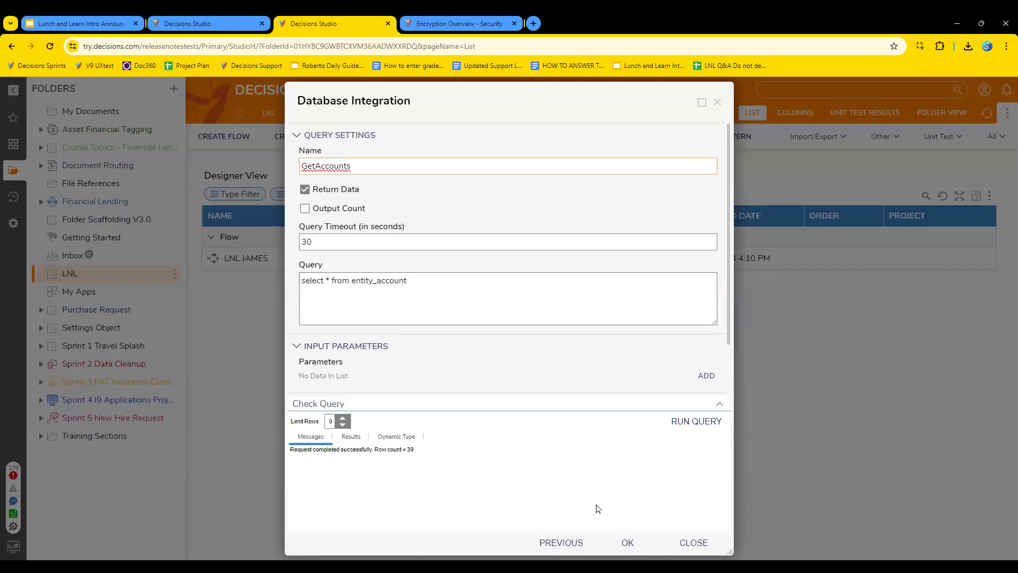
left_click(628, 545)
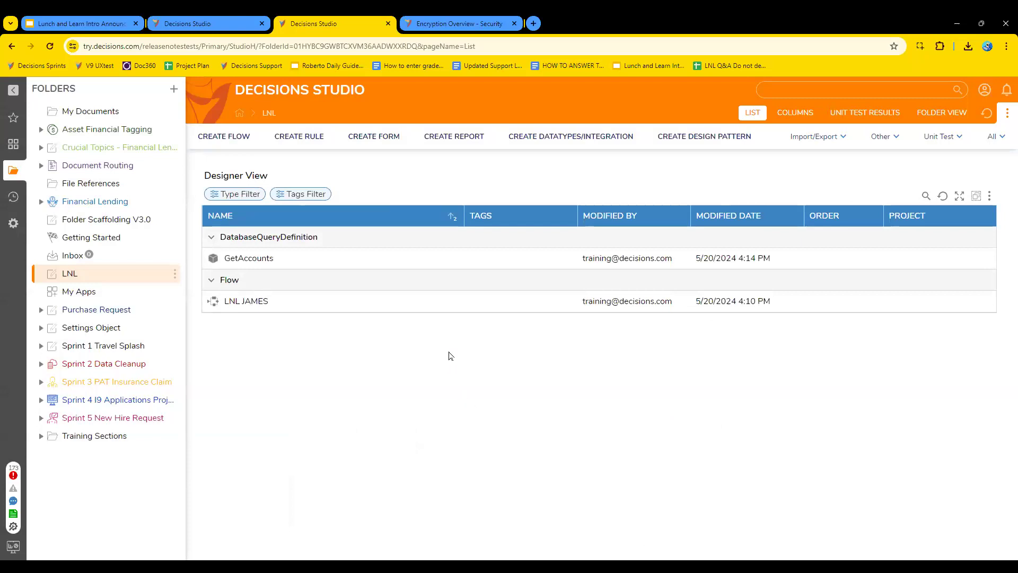
Review the System folders Integrations > Databases and Designers > Lookup Lists And Constants for the database connections and their connection-string constants.
left_click(14, 223)
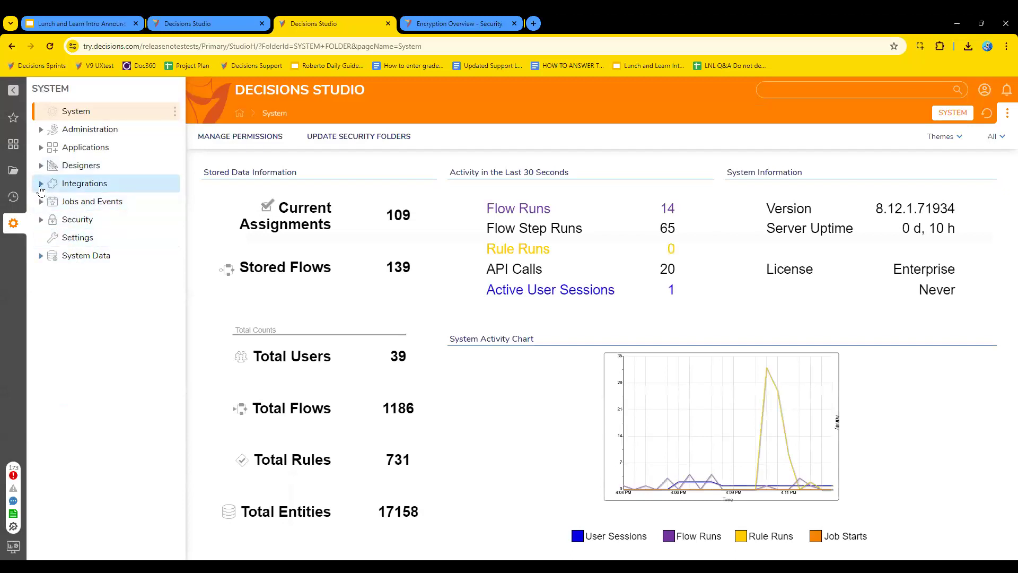
left_click(41, 184)
left_click(85, 202)
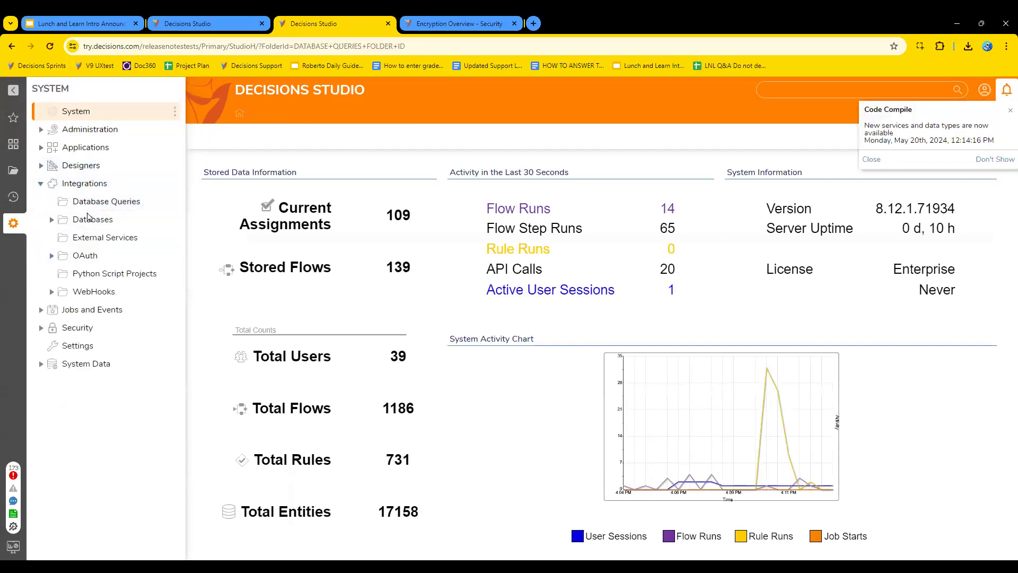
left_click(90, 219)
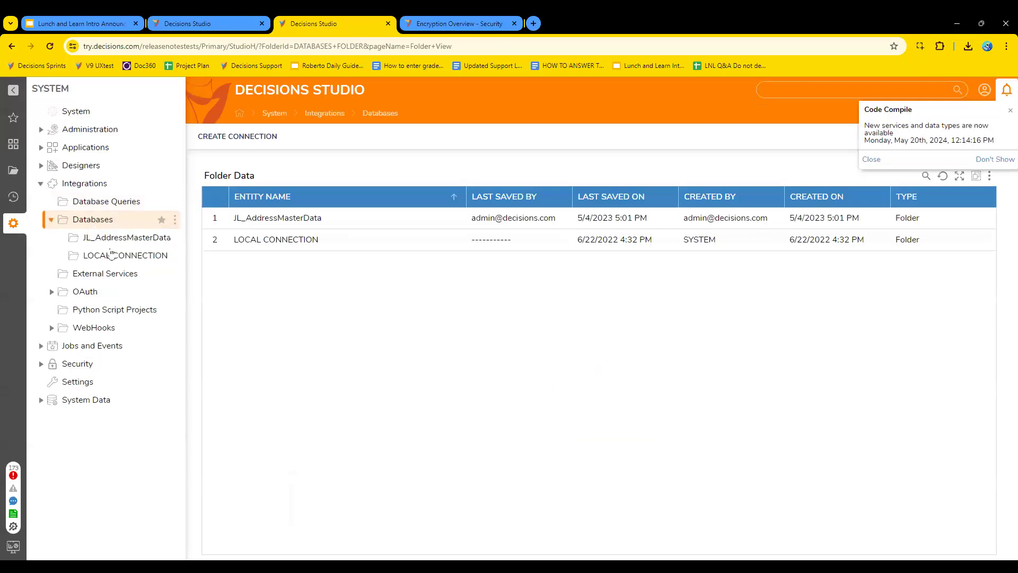
left_click(74, 165)
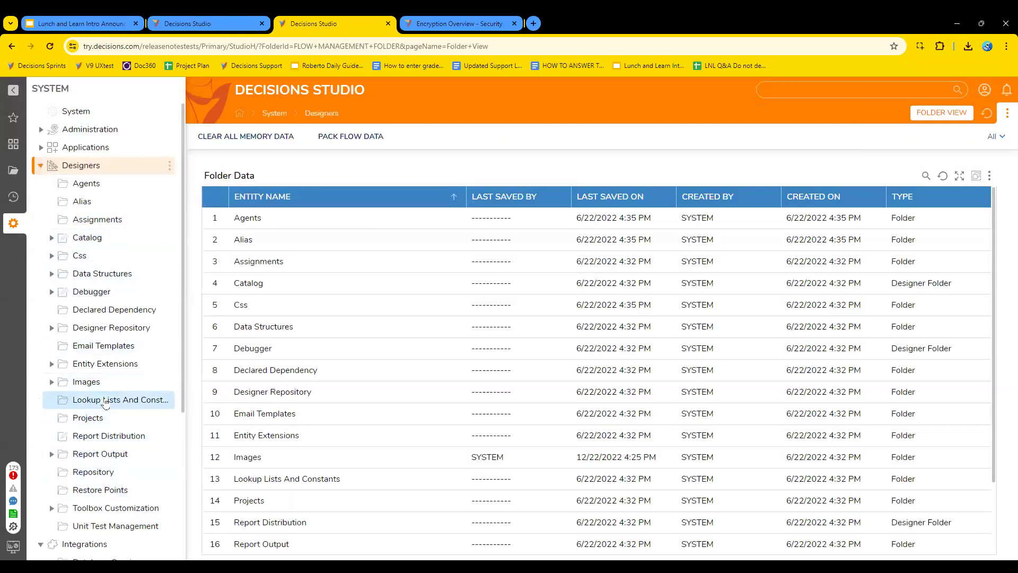
left_click(122, 399)
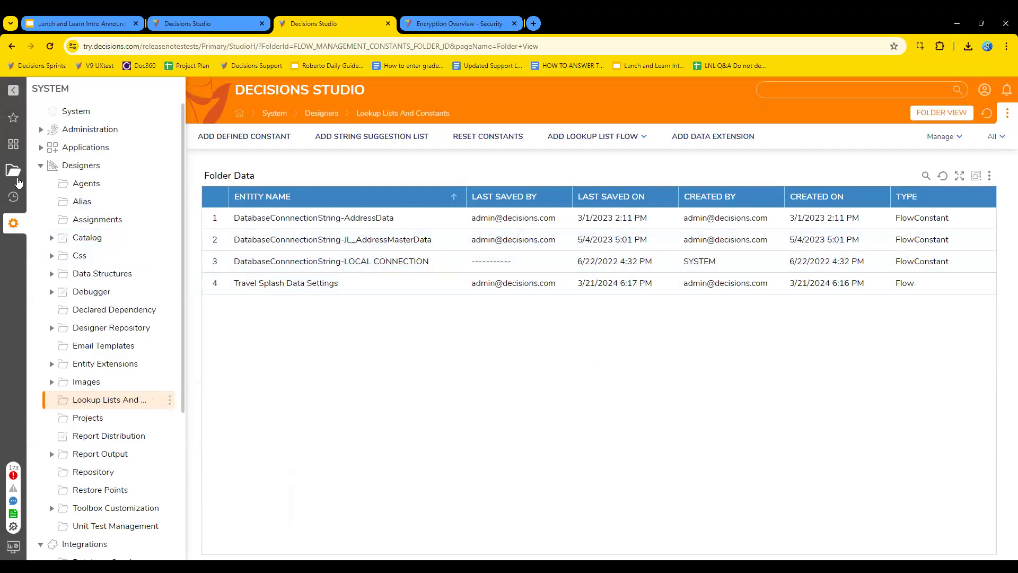
Return to the original studio tab, then close and reopen the LNL flow to refresh its Toolbox.
left_click(209, 24)
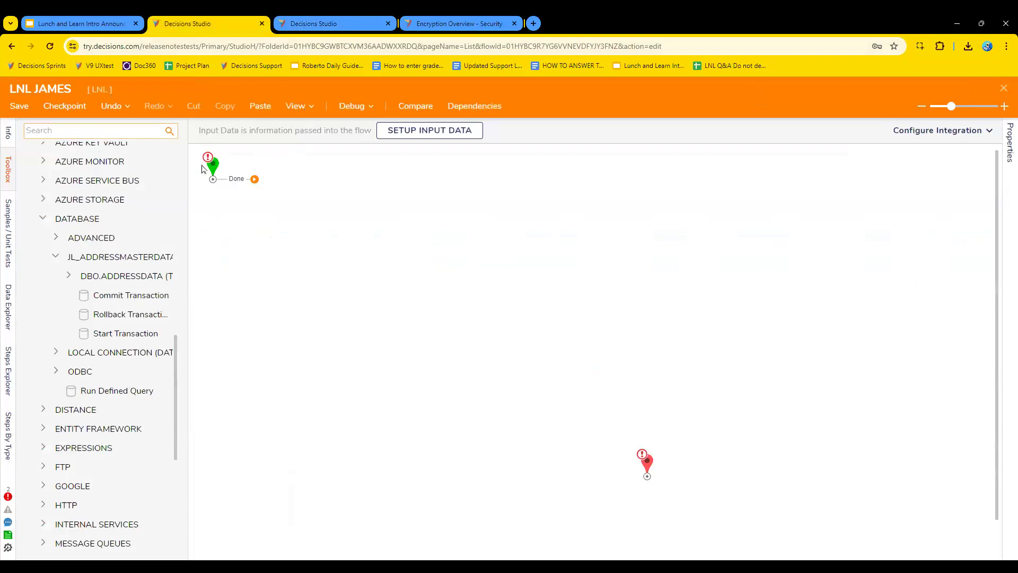
left_click(1004, 89)
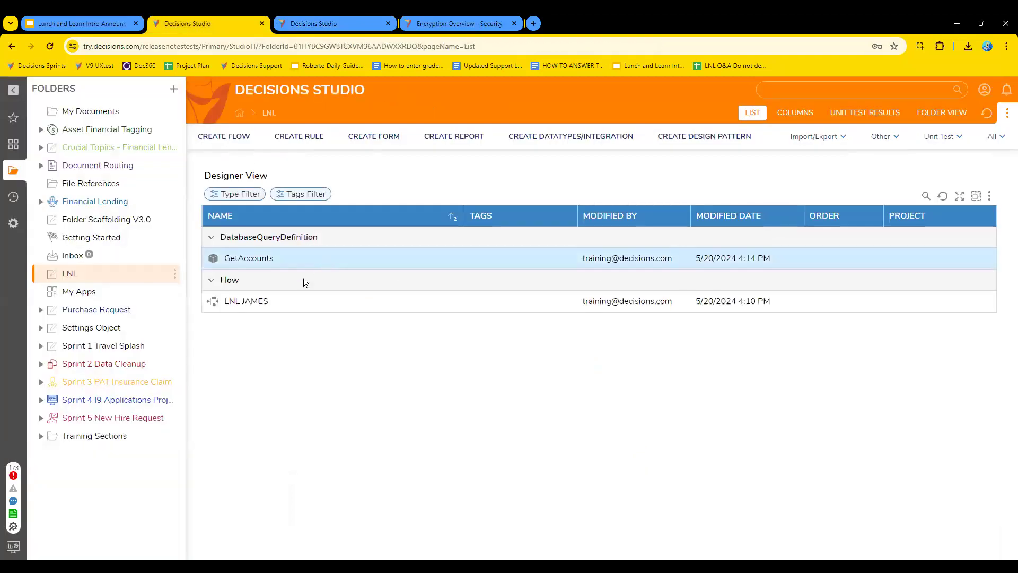
left_click(262, 302)
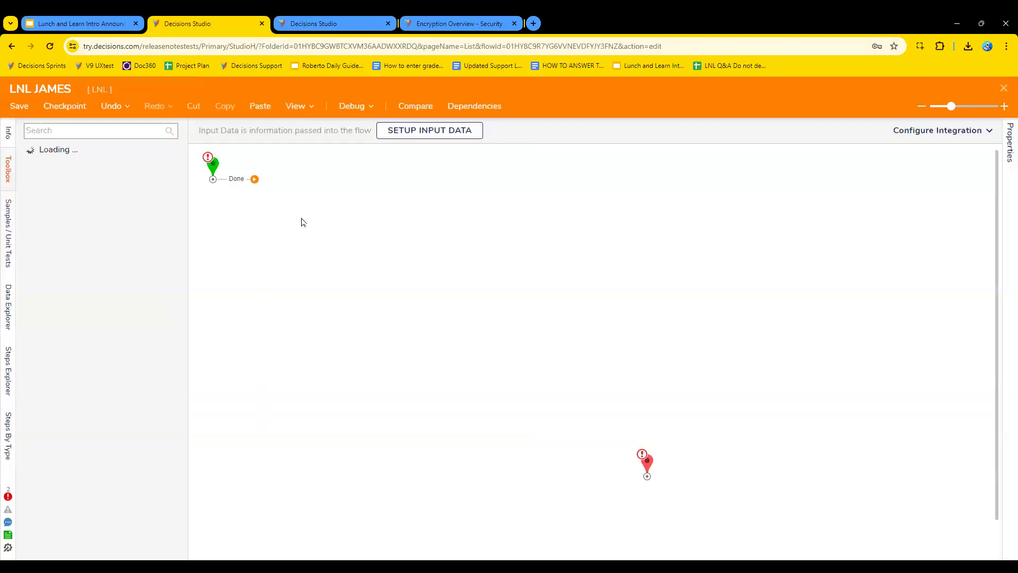
Add the Run query GetAccounts step from Integration > Database > Local Connection to the flow, beside the Start step.
left_click(134, 132)
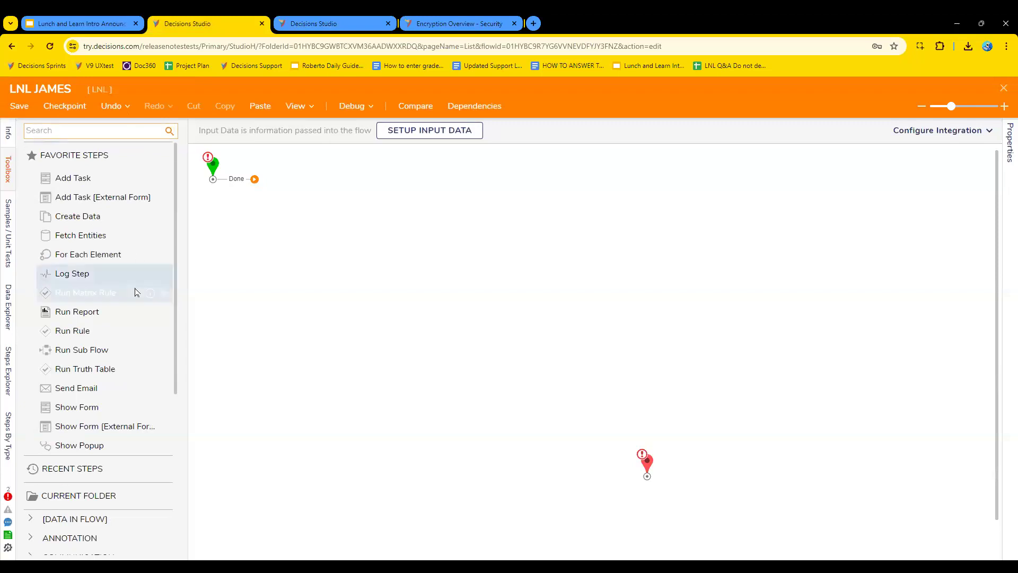
scroll(136, 290, "down", 5)
left_click(30, 434)
scroll(136, 421, "down", 5)
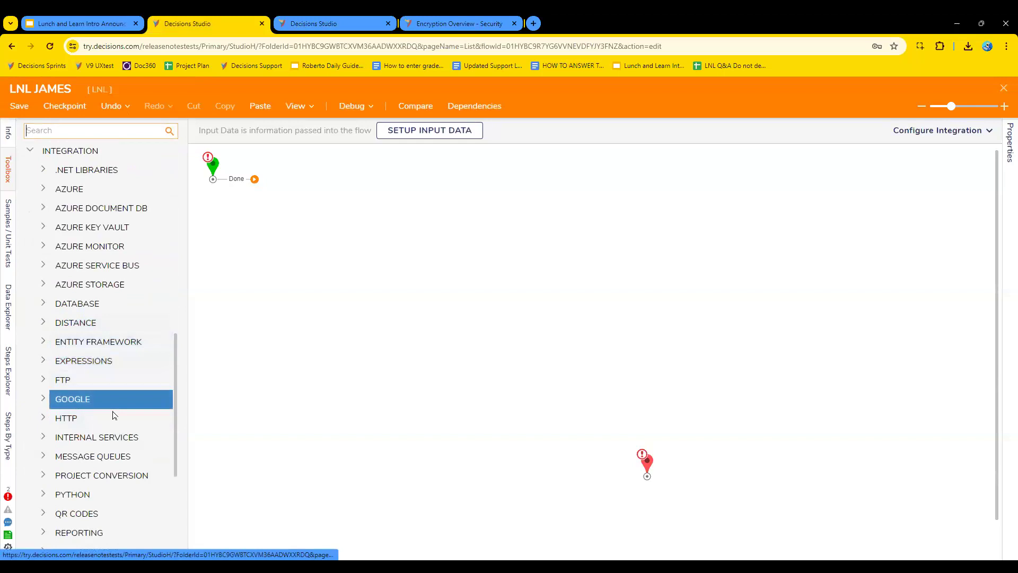
left_click(45, 303)
scroll(127, 297, "up", 1)
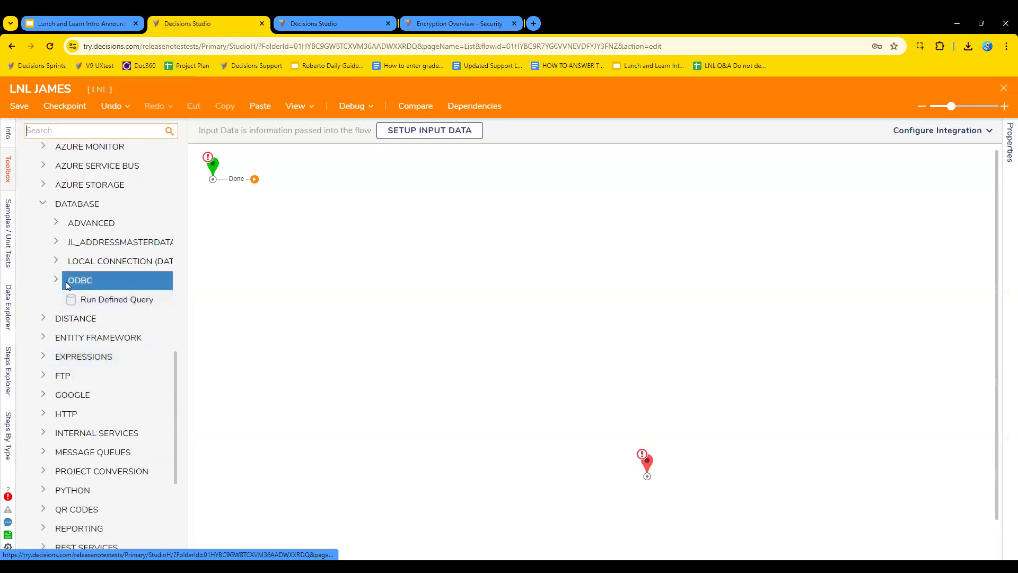
left_click(56, 261)
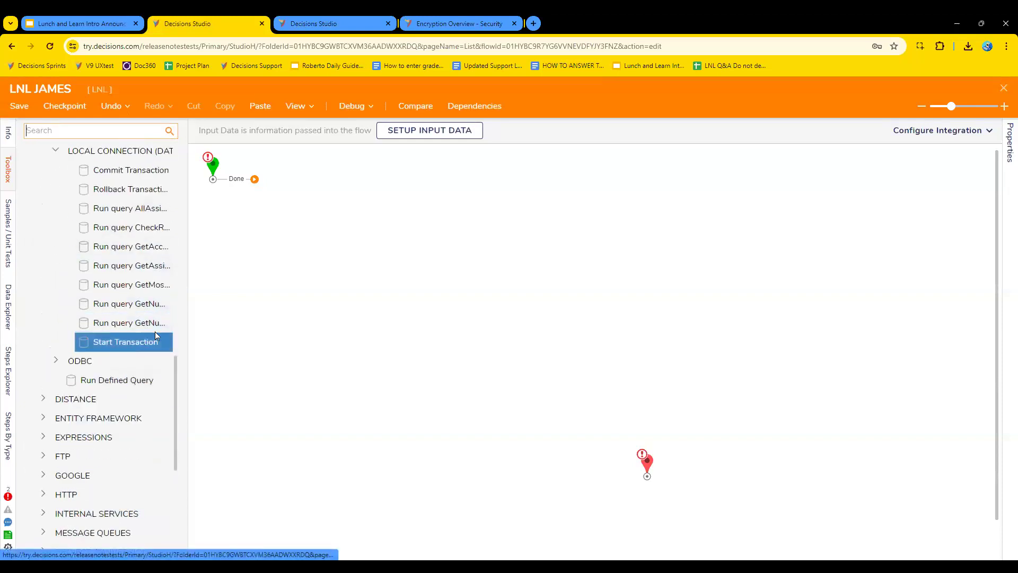
left_click_drag(175, 326, 293, 325)
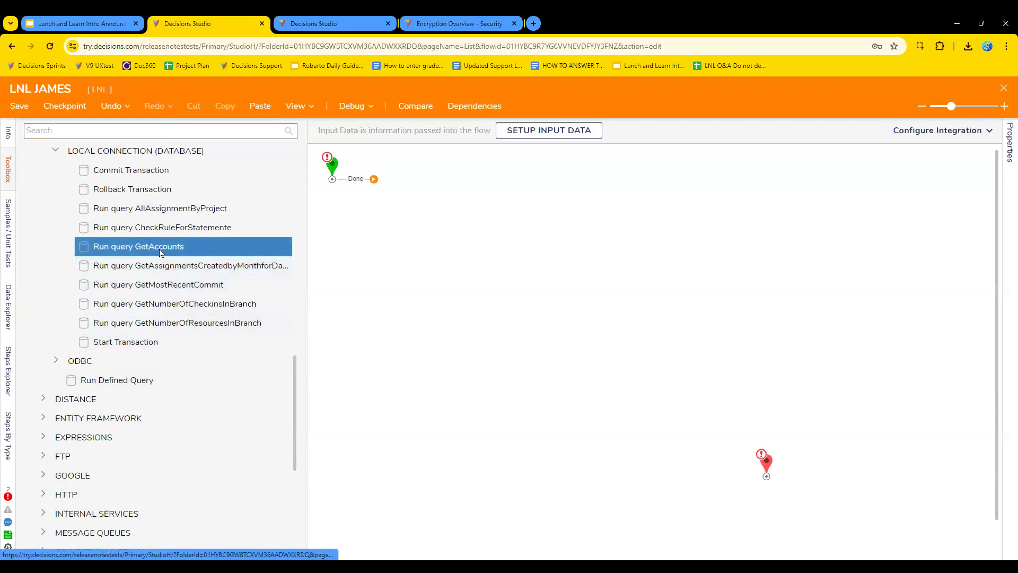
left_click_drag(160, 252, 416, 204)
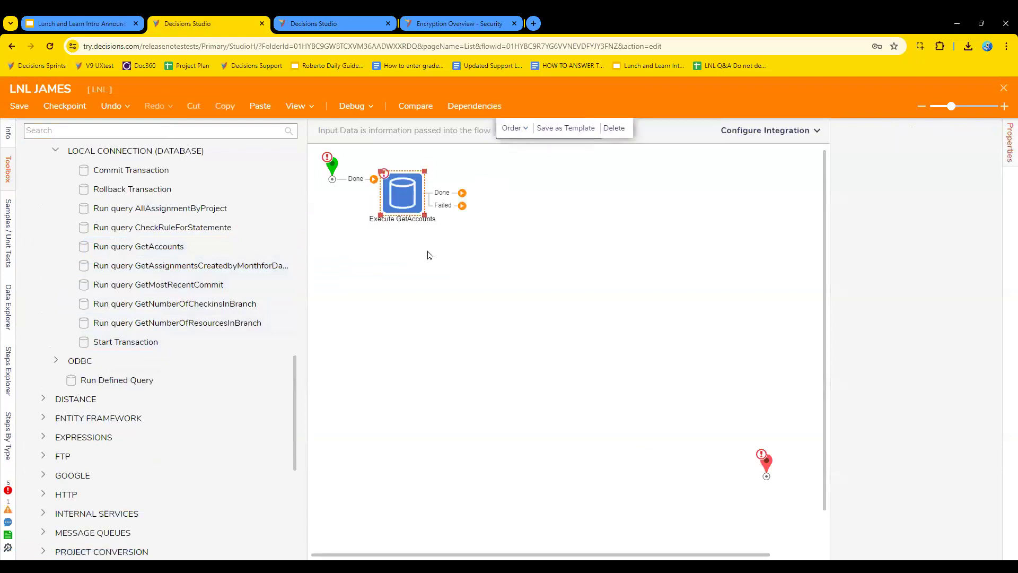
Connect Start to Execute GetAccounts and route both its Done and Failed outcomes to the End step.
left_click_drag(374, 180, 419, 191)
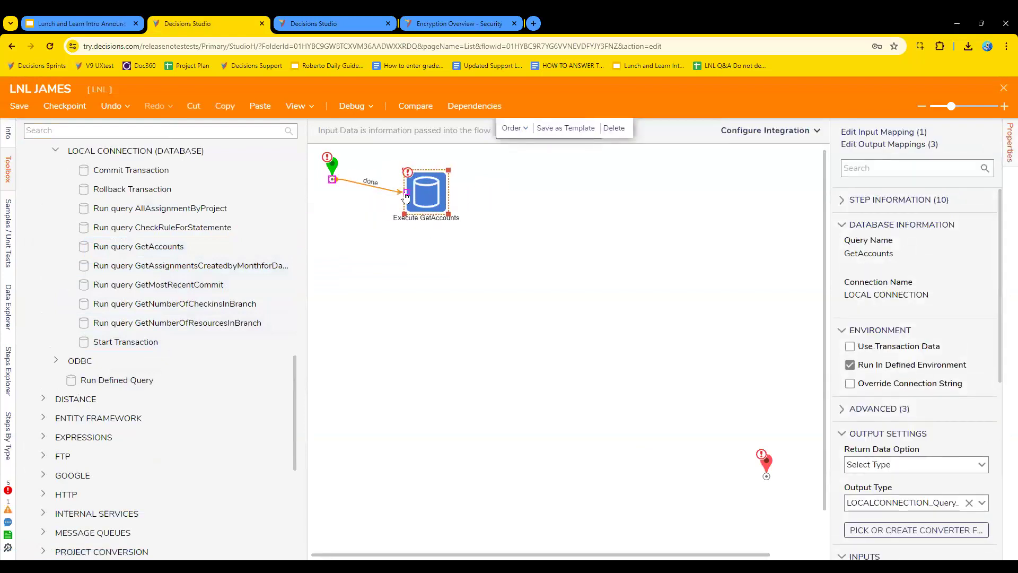
left_click_drag(486, 191, 766, 476)
left_click_drag(486, 204, 766, 476)
Set the Limit count input of the Execute GetAccounts step to the constant 5.
left_click(436, 210)
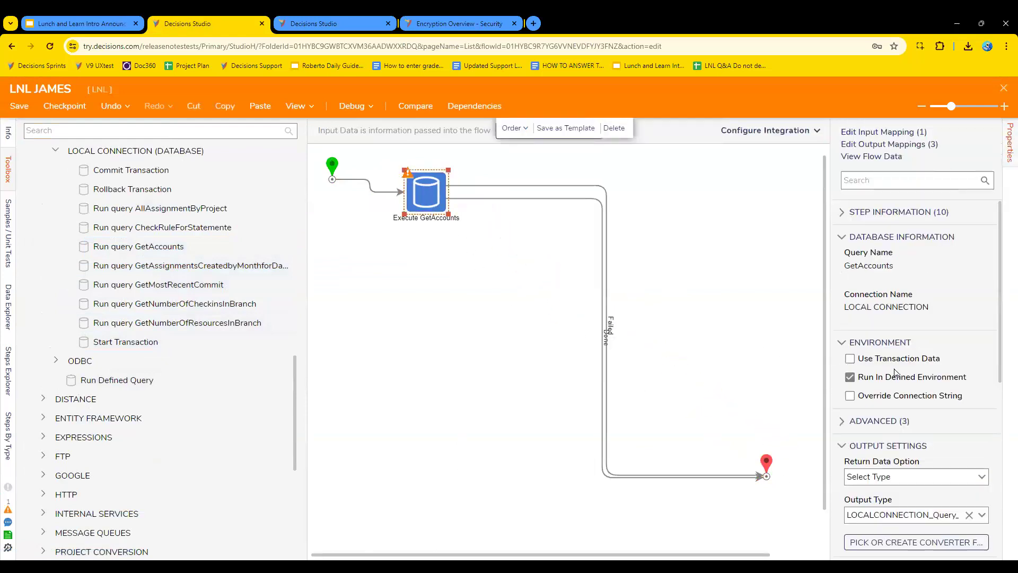
scroll(949, 500, "down", 2)
scroll(914, 481, "down", 2)
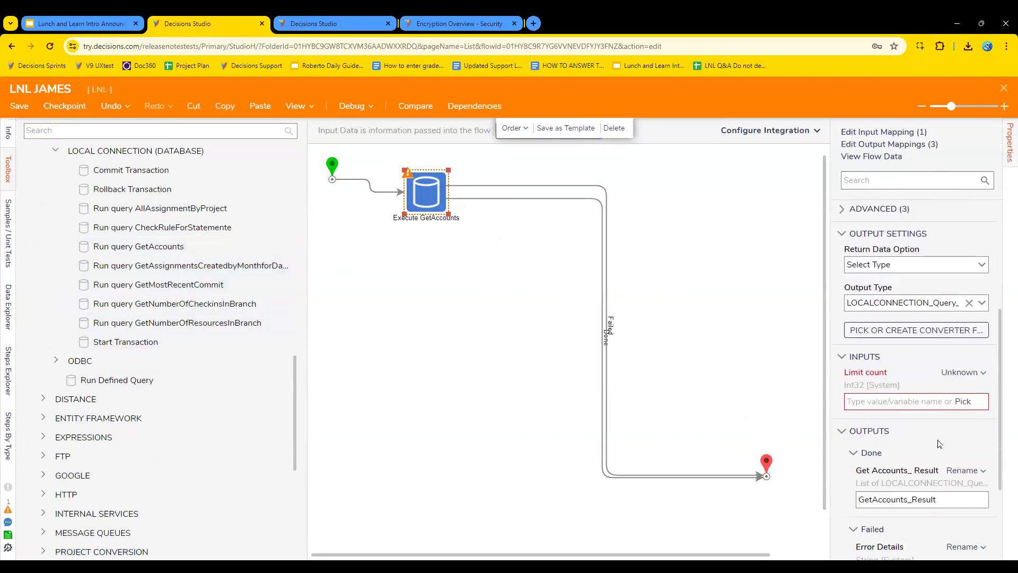
left_click(907, 401)
type("5")
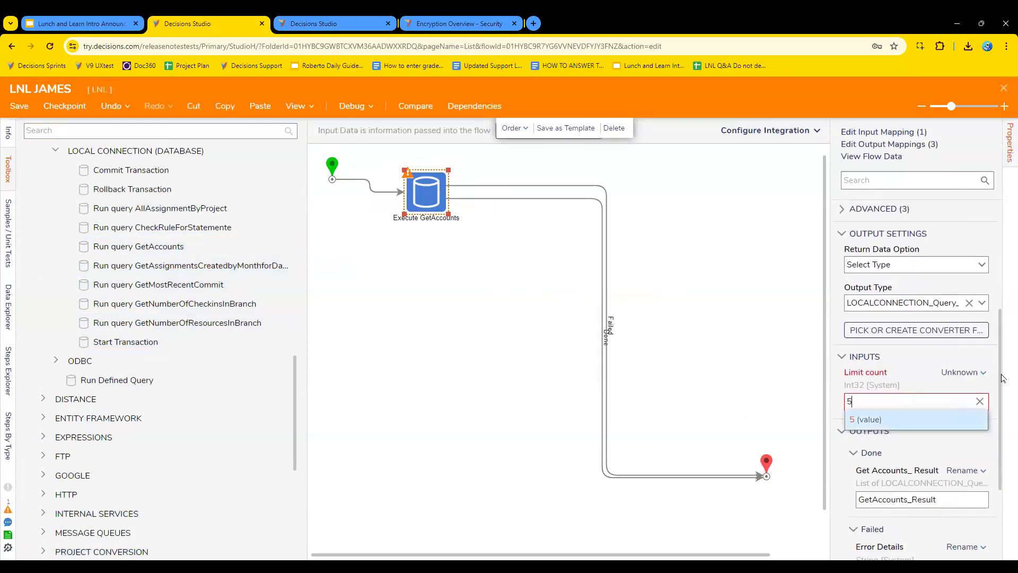
left_click(976, 368)
left_click(884, 362)
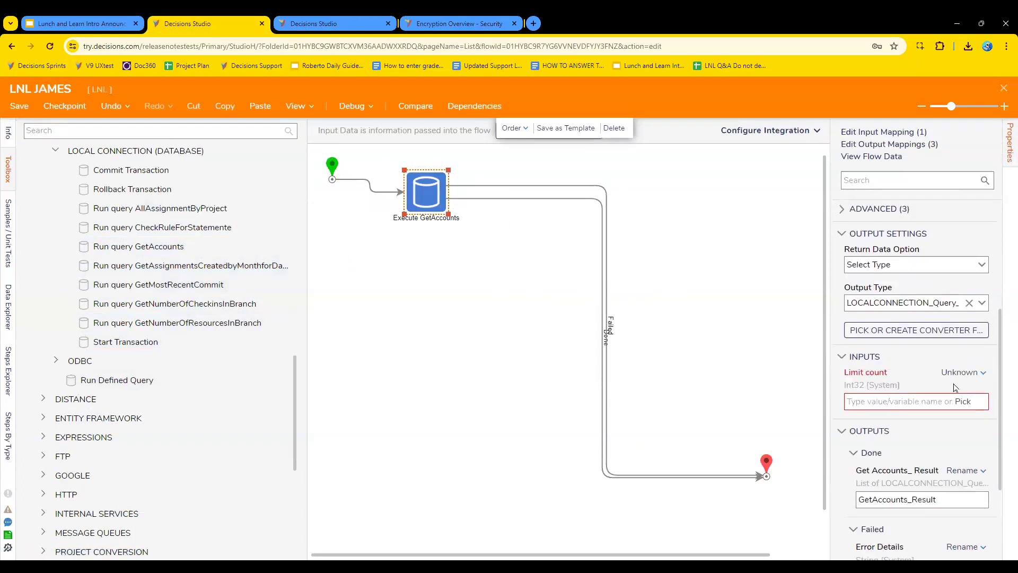
left_click(962, 371)
left_click(886, 403)
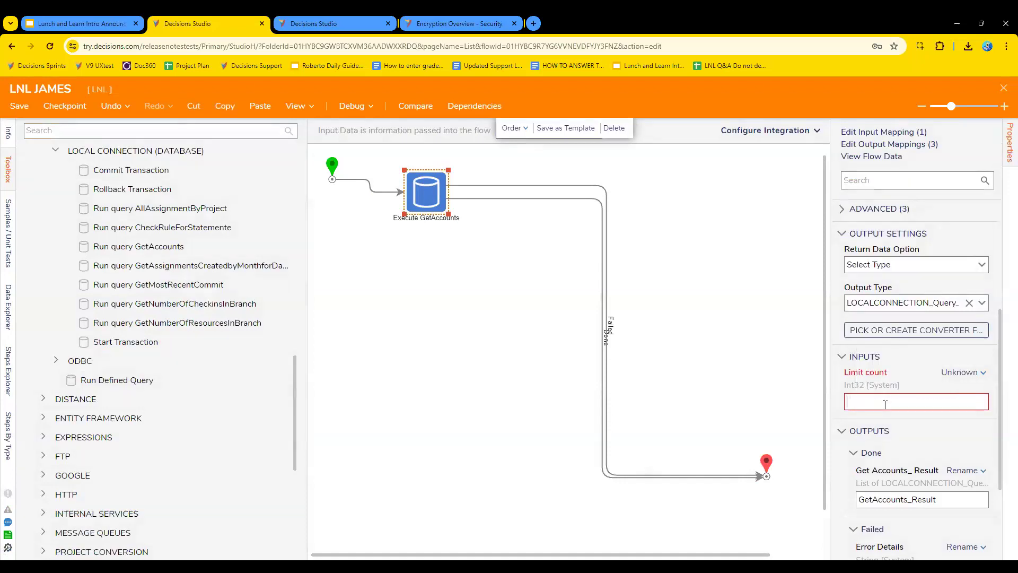
type("5")
left_click(626, 304)
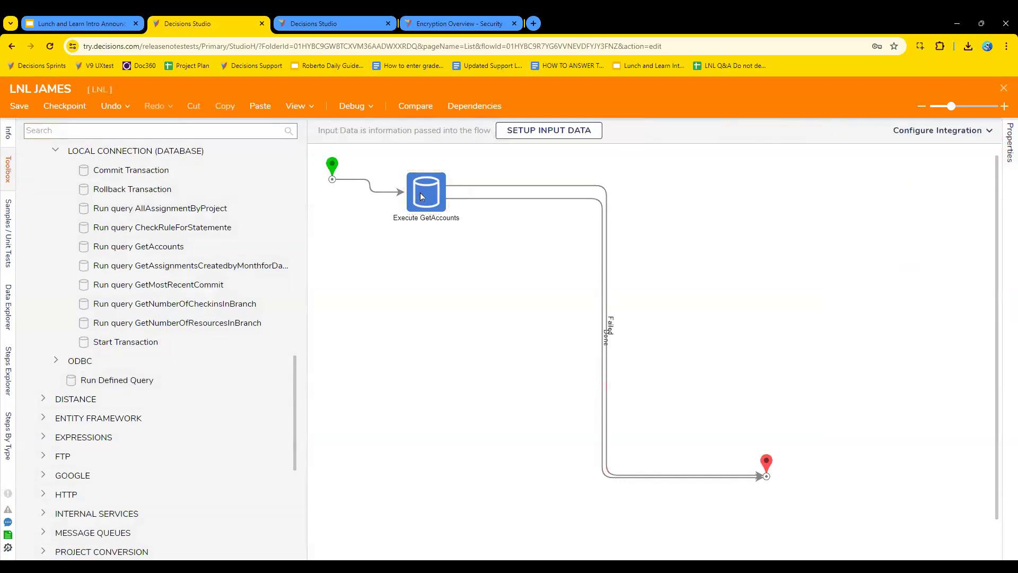
Enable Override Connection String for the Execute GetAccounts step.
left_click(436, 201)
scroll(955, 414, "down", 5)
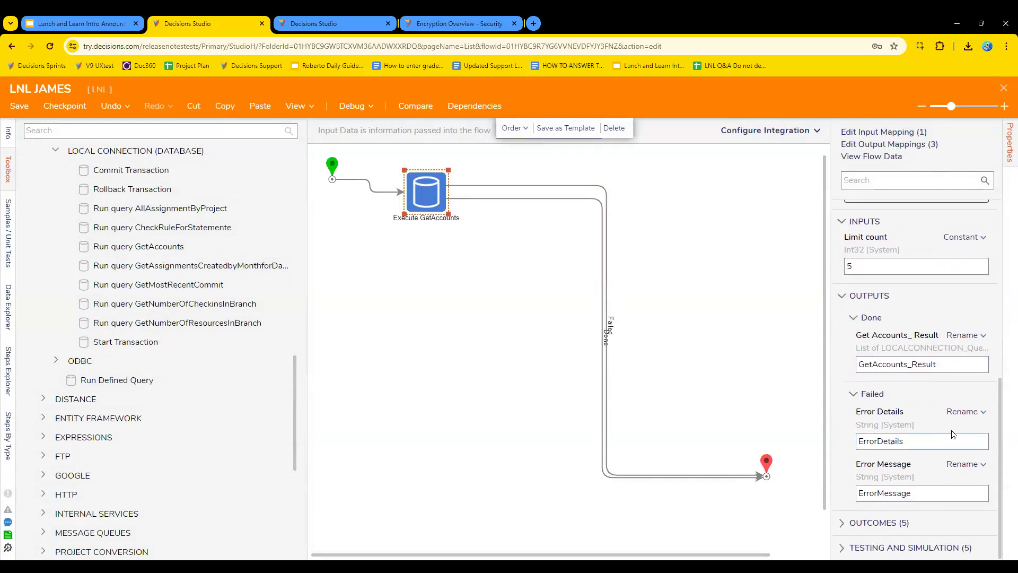
scroll(953, 434, "up", 5)
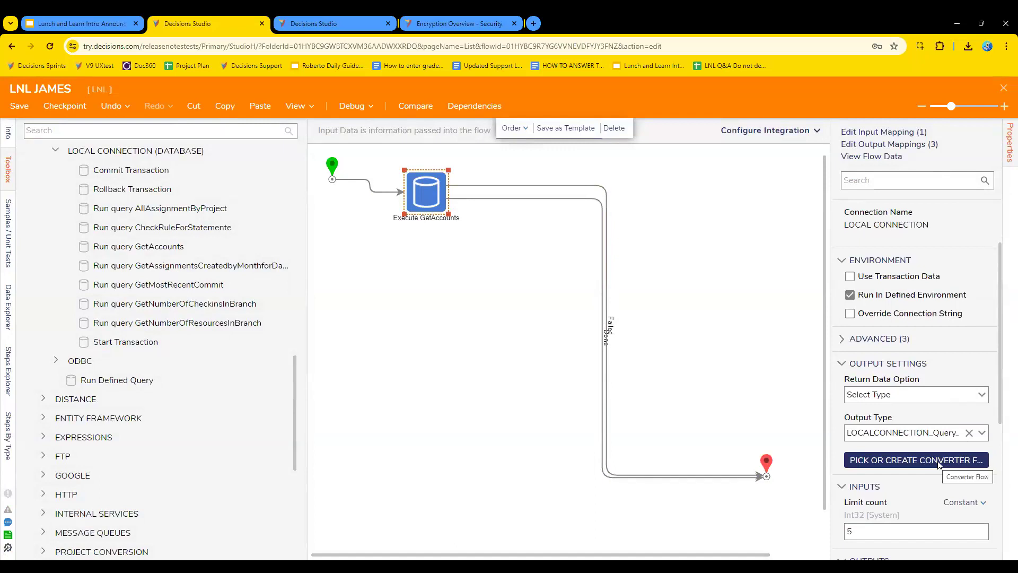
left_click(923, 314)
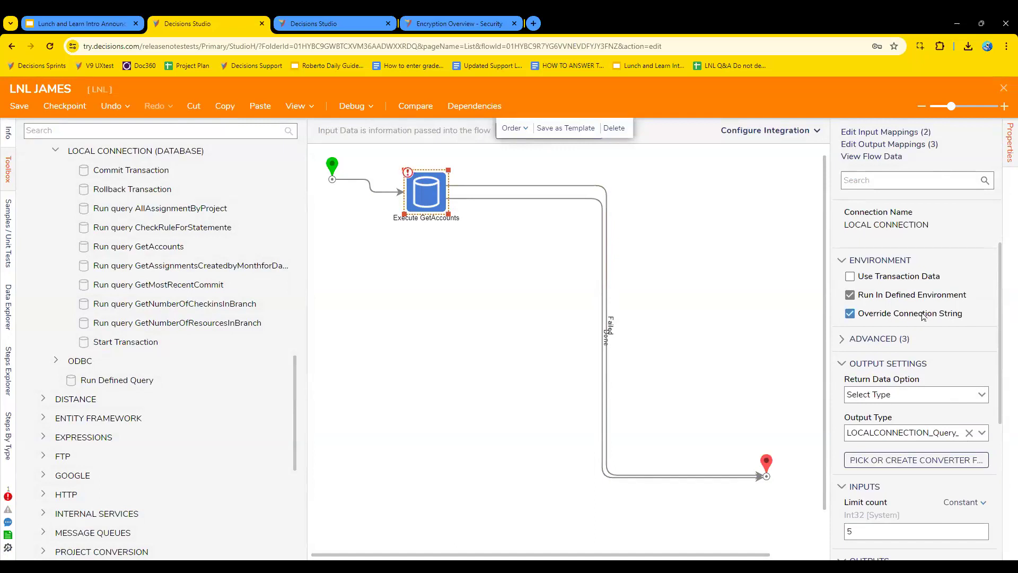
left_click(731, 296)
Set the Connection String input mapping of Execute GetAccounts to Select From Flow.
left_click(443, 211)
scroll(967, 455, "down", 5)
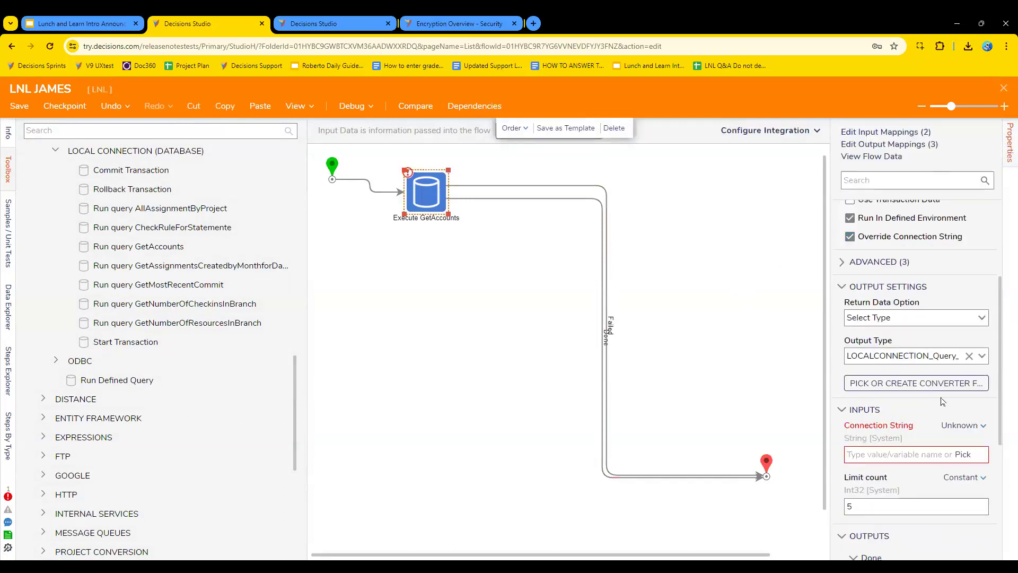
left_click(976, 426)
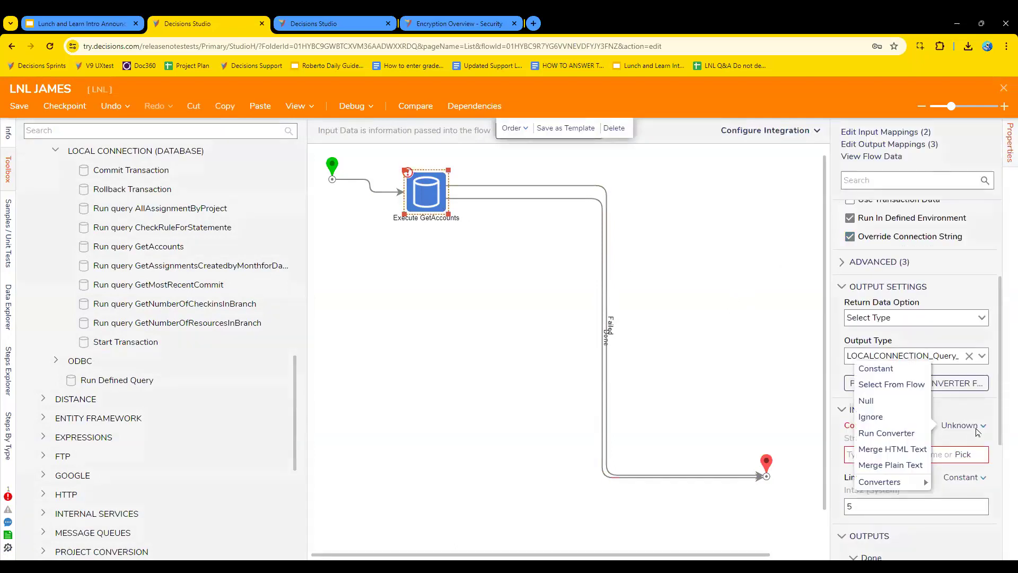
left_click(919, 391)
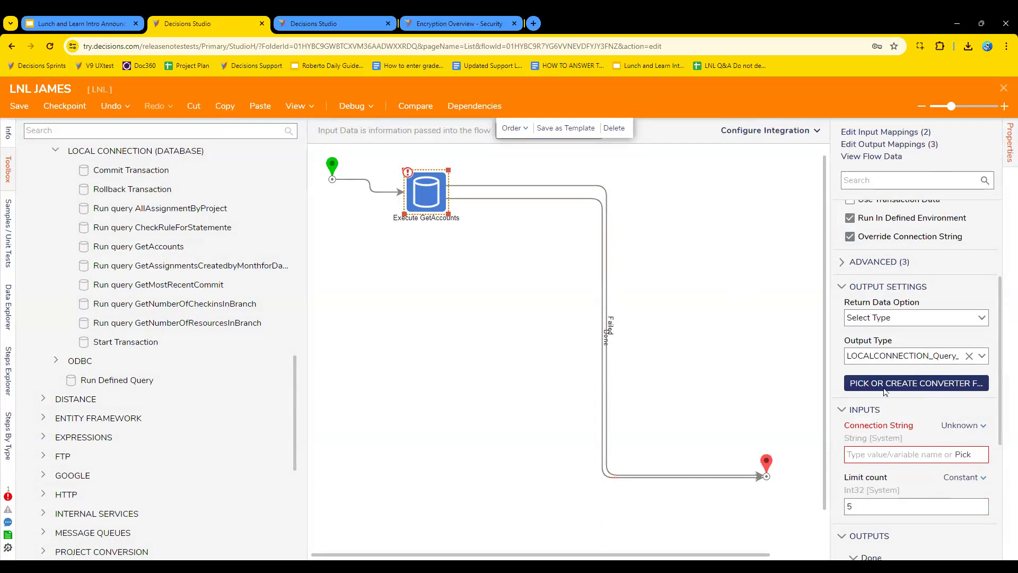
left_click(790, 381)
Map the Connection String input to the system constant DatabaseConnnectionString-JL_AddressMasterData.
left_click(419, 184)
scroll(954, 345, "down", 5)
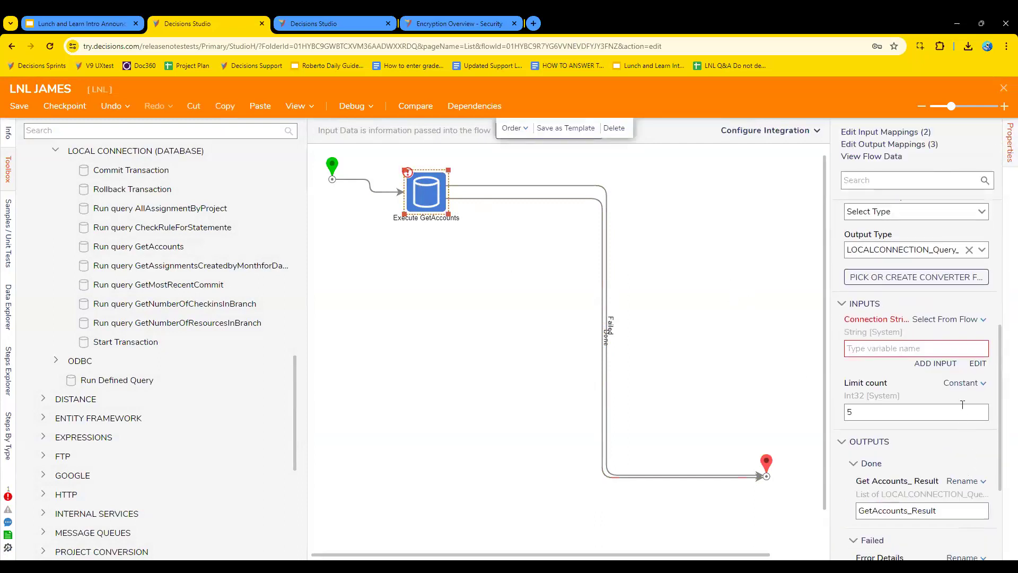
left_click(978, 364)
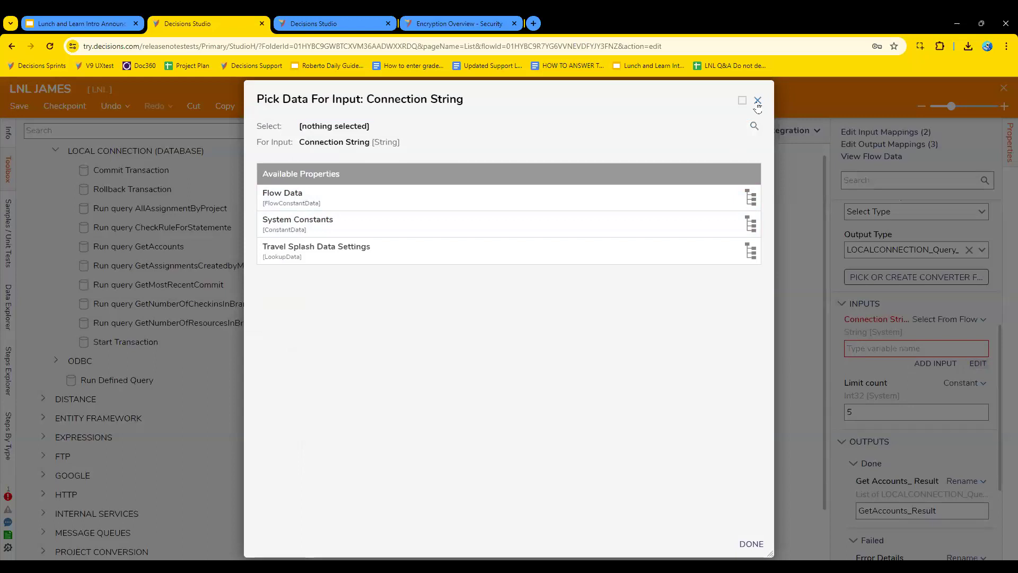
left_click(450, 224)
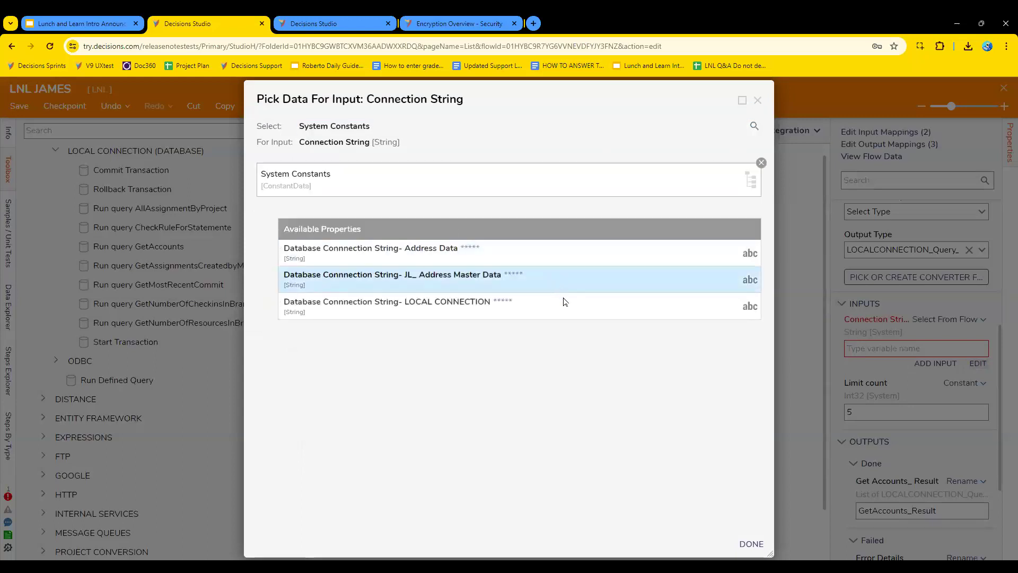
left_click(474, 281)
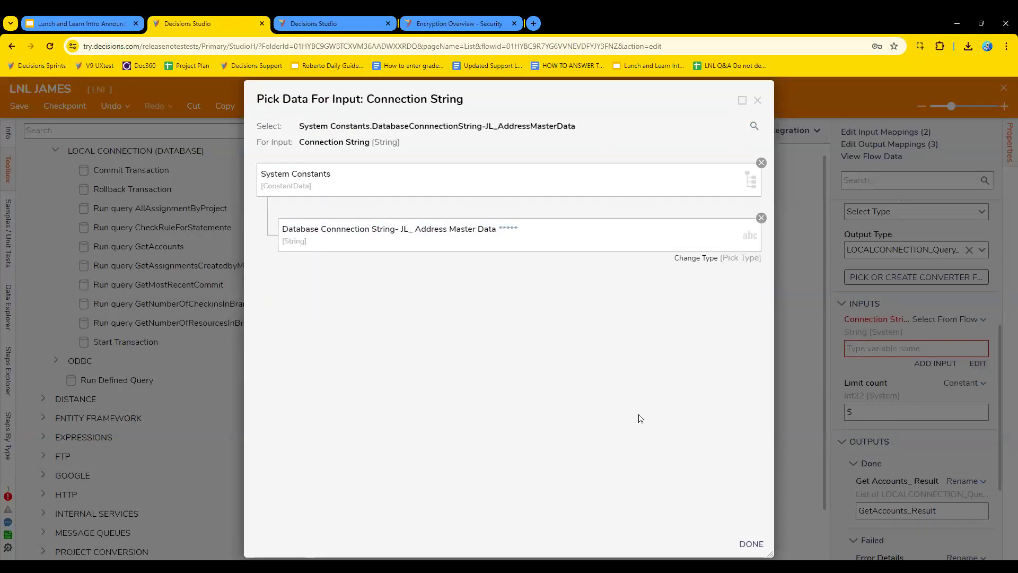
left_click(752, 544)
left_click(625, 305)
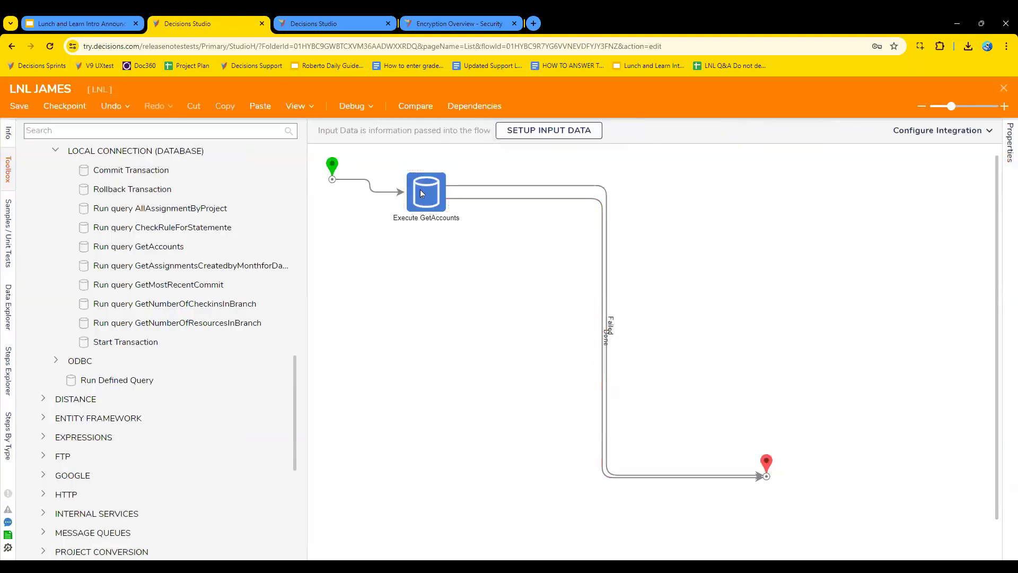
Check the mapped inputs and outputs of Execute GetAccounts, and run the flow in the debugger.
left_click(425, 193)
scroll(921, 409, "down", 3)
scroll(922, 408, "down", 4)
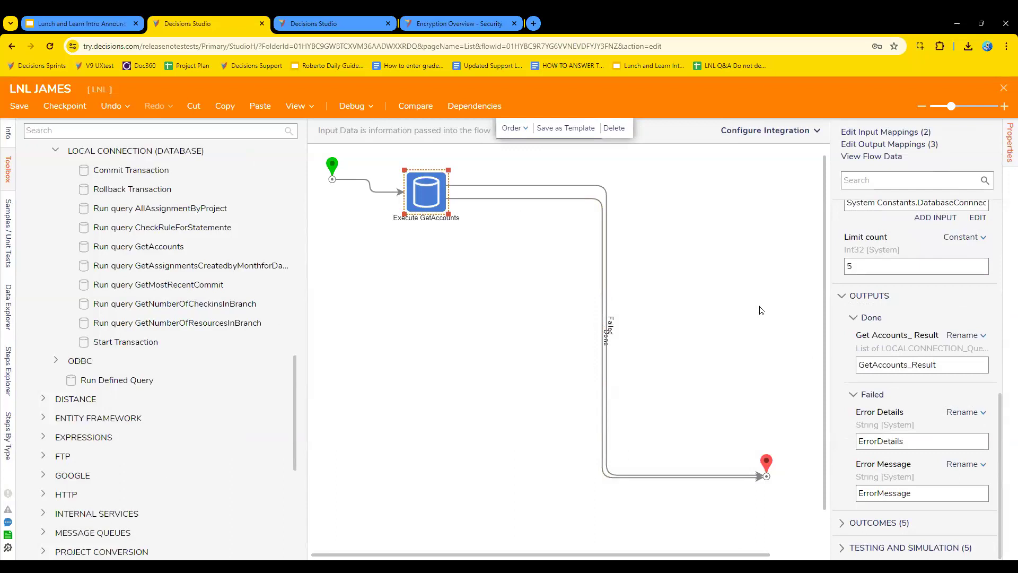
left_click(351, 106)
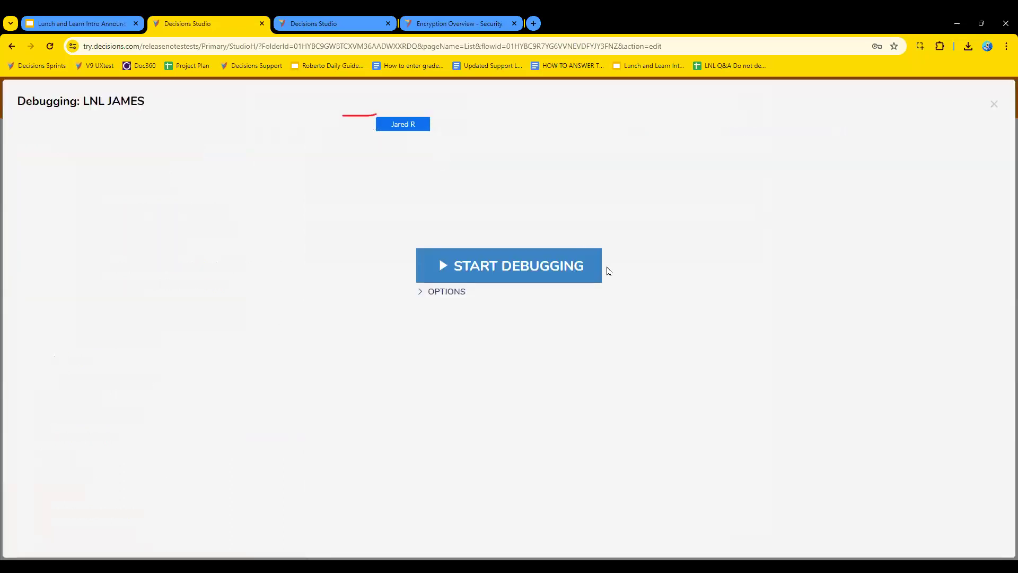
left_click(507, 275)
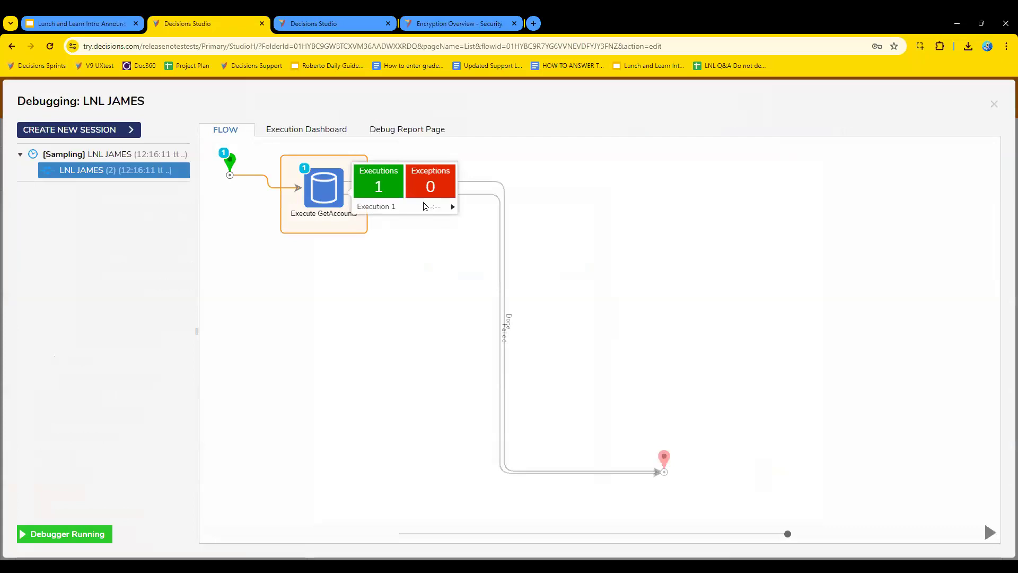
left_click(453, 207)
left_click(525, 214)
left_click(665, 208)
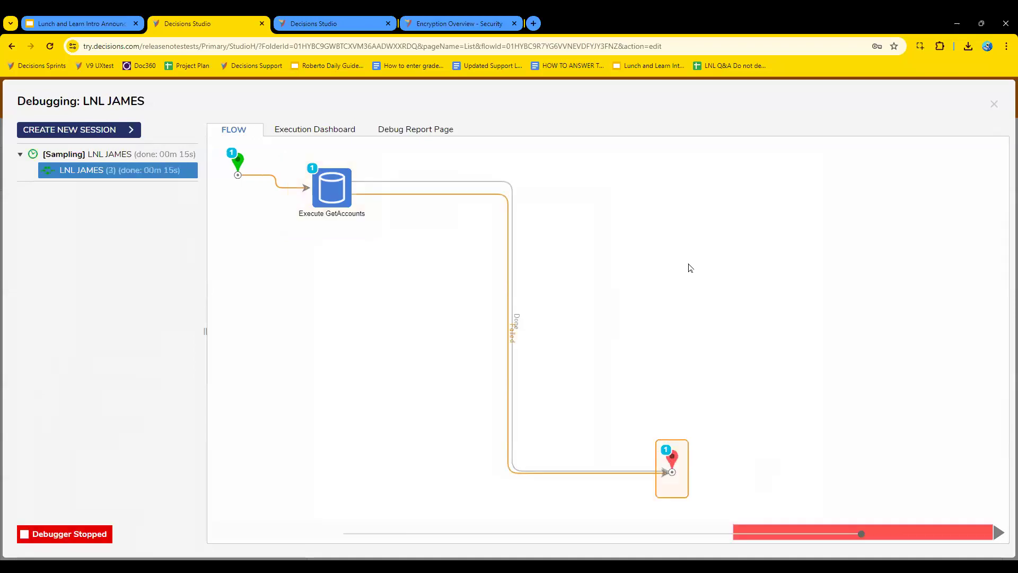
View the output data of the End step's execution in the debug session, and close it.
left_click(340, 180)
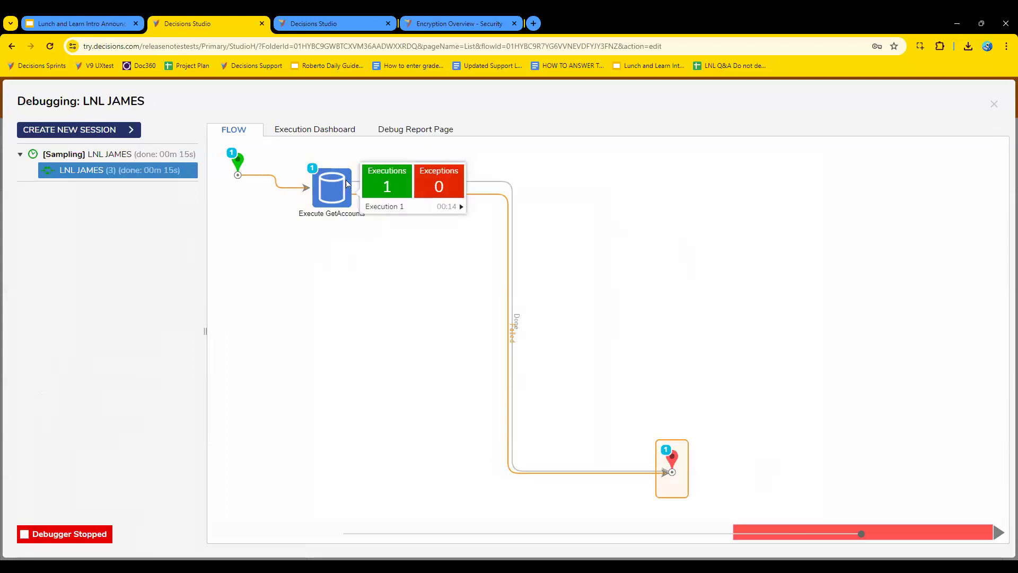
left_click(672, 459)
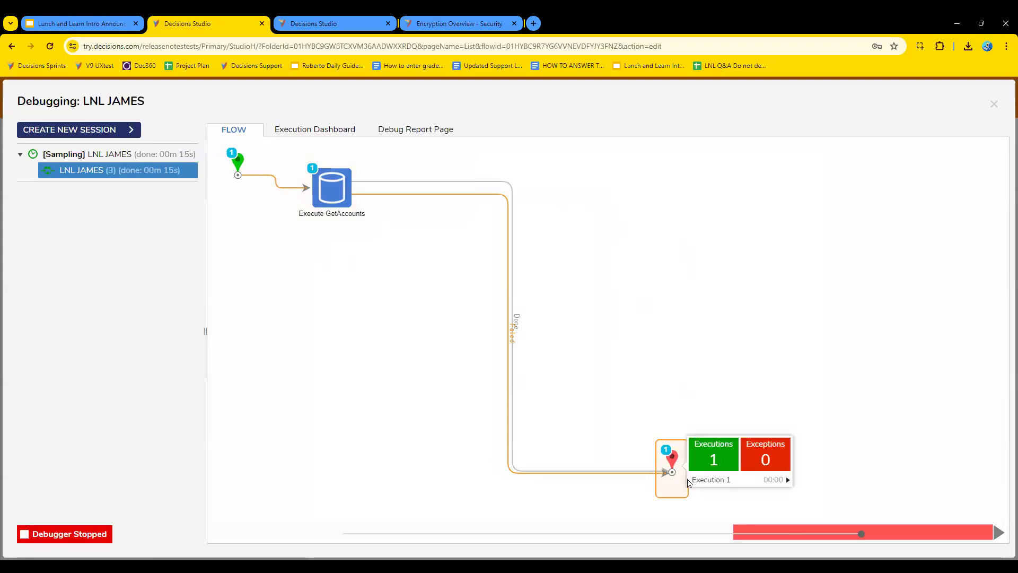
left_click(709, 484)
left_click(826, 487)
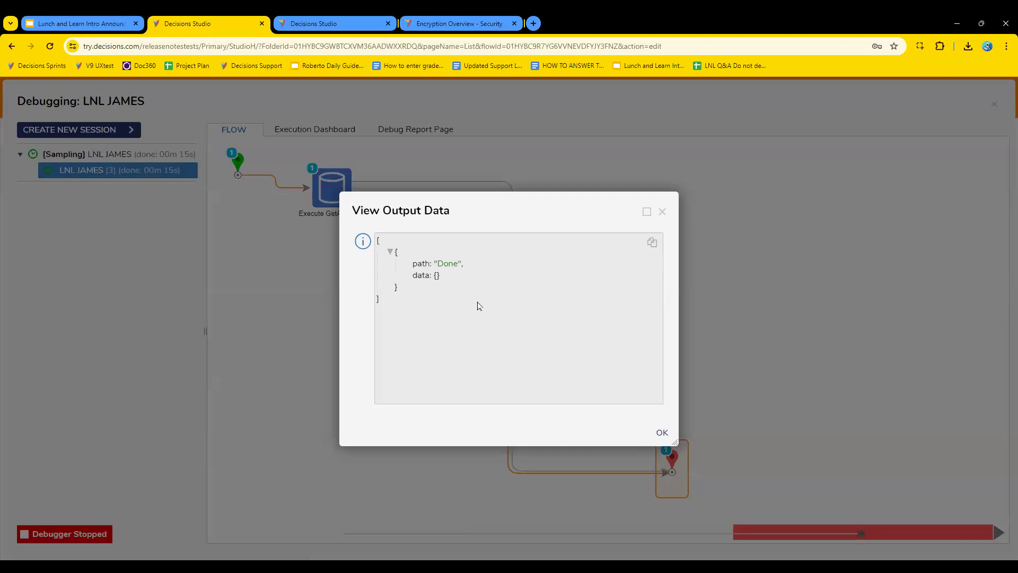
left_click(663, 211)
Examine the error details in the Execute GetAccounts output data in an enlarged window, and exit the debugger.
left_click(339, 192)
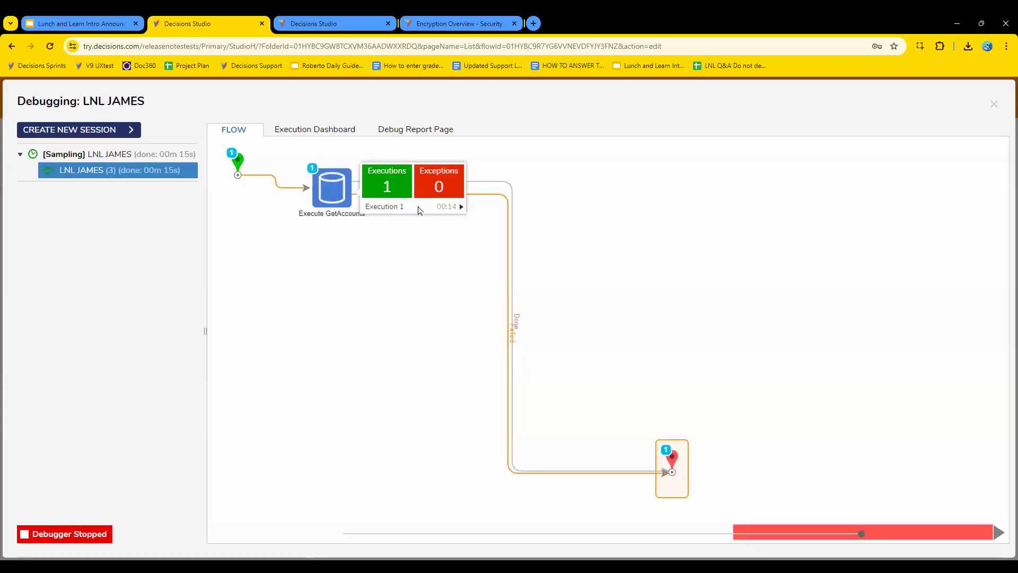
left_click(421, 207)
left_click(525, 229)
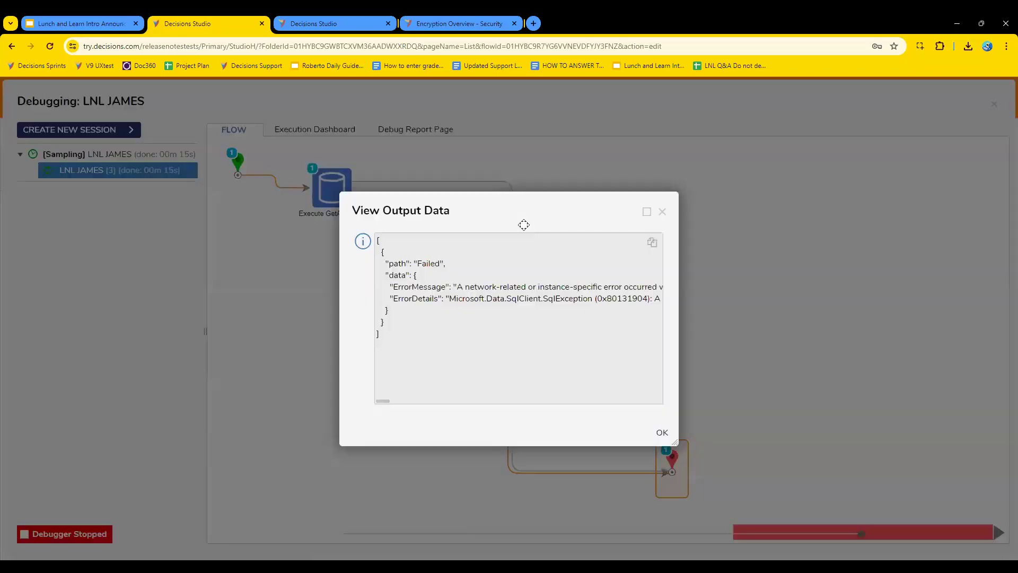
left_click_drag(677, 441, 1013, 551)
left_click_drag(455, 212, 290, 144)
left_click_drag(884, 486, 1013, 512)
mouse_move(550, 472)
left_mouse_down()
mouse_move(577, 473)
mouse_move(553, 472)
left_mouse_up()
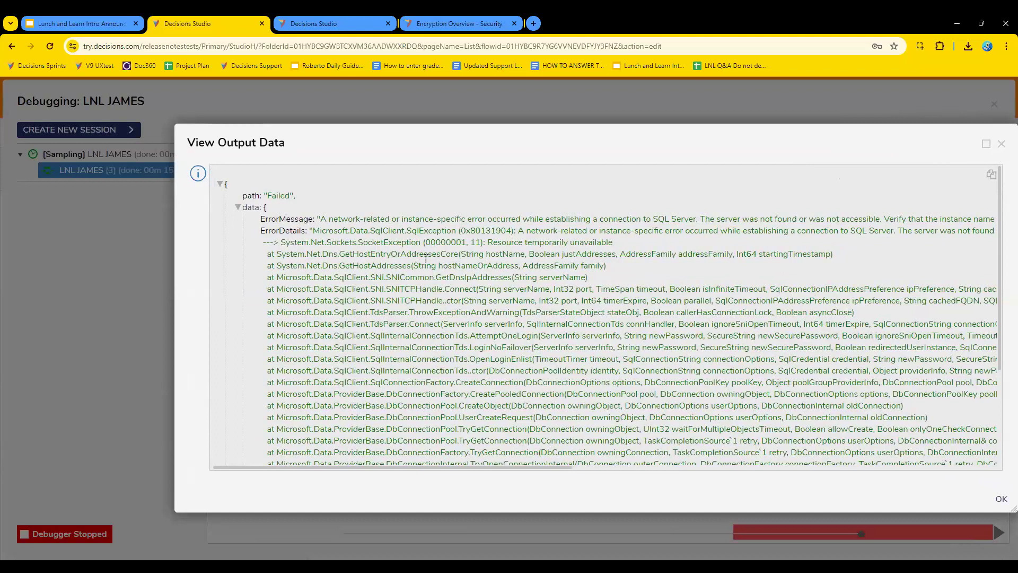
left_click(1002, 143)
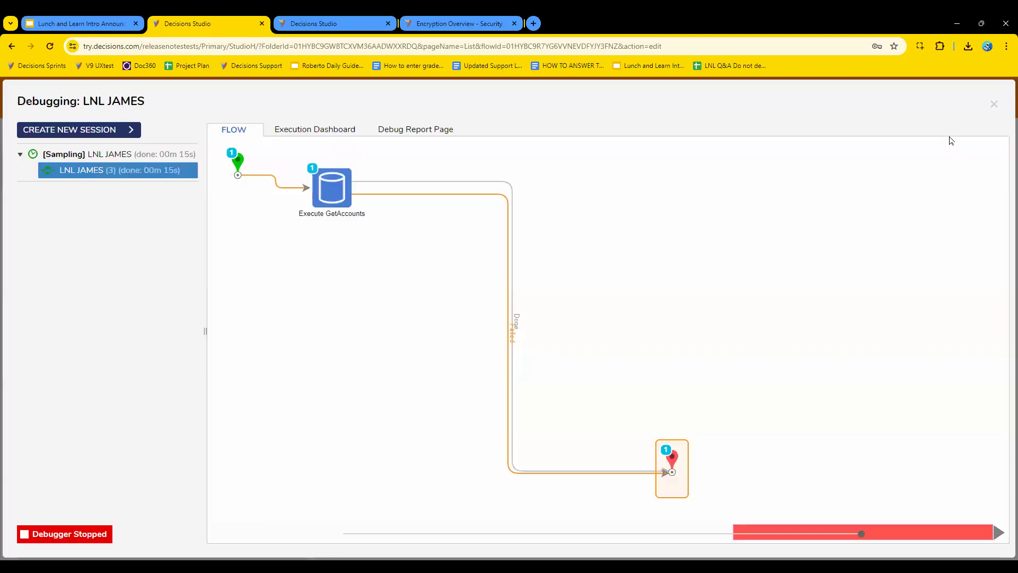
left_click(994, 104)
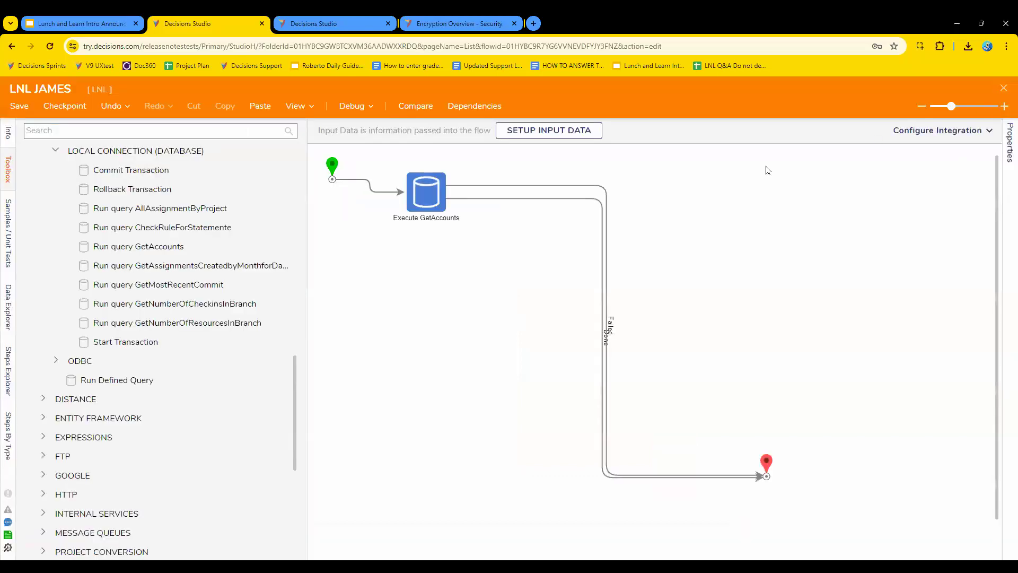
Change the Connection String input of Execute GetAccounts to the system constant DatabaseConnnectionString-AddressData.
left_click(427, 190)
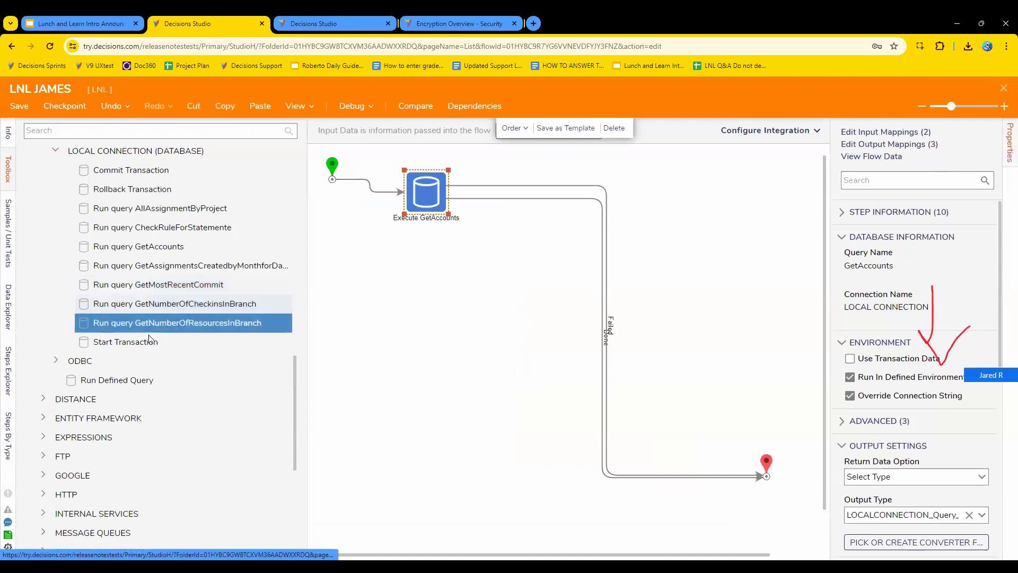
scroll(954, 446, "down", 3)
scroll(955, 446, "down", 2)
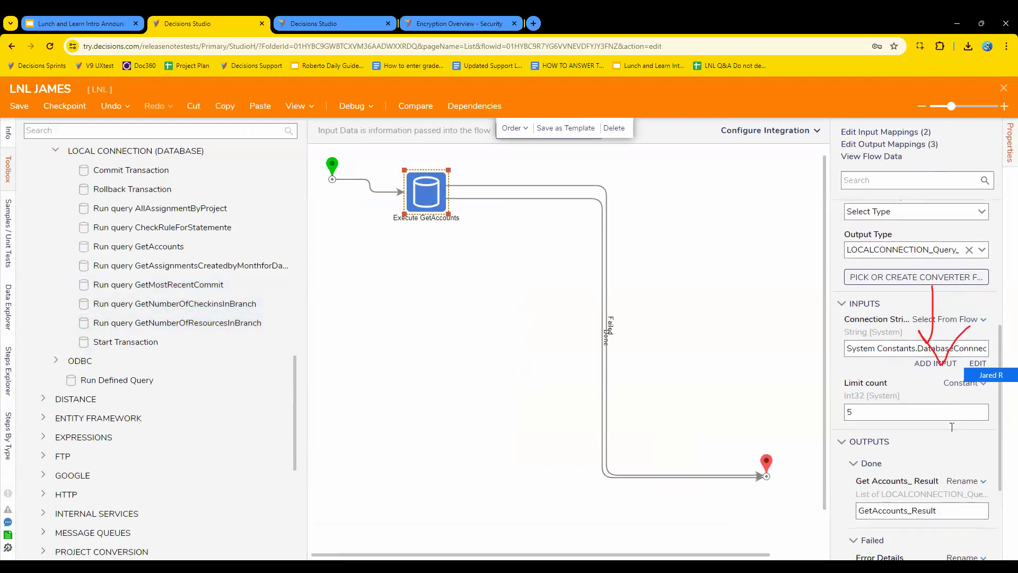
left_click(978, 363)
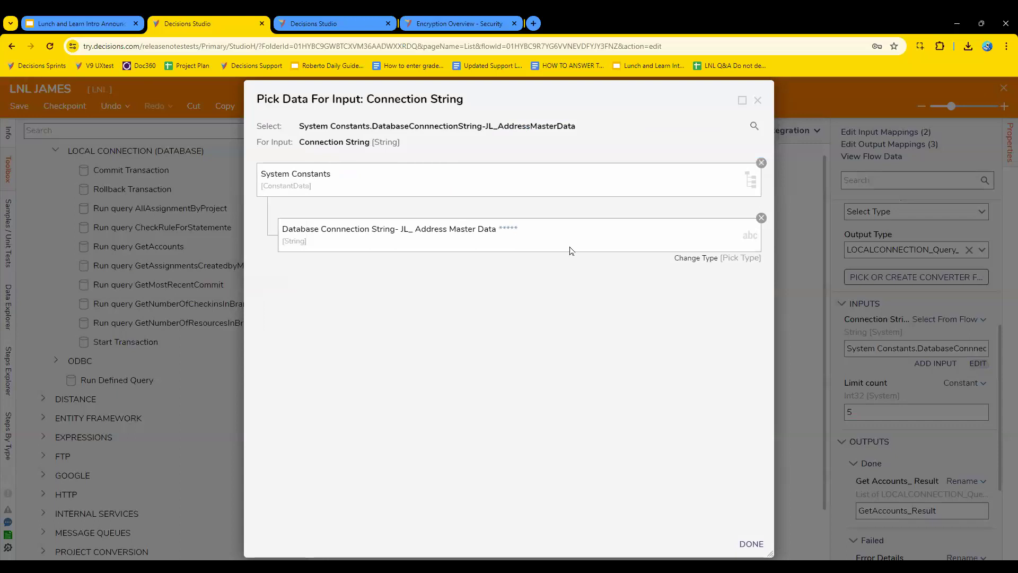
left_click(762, 218)
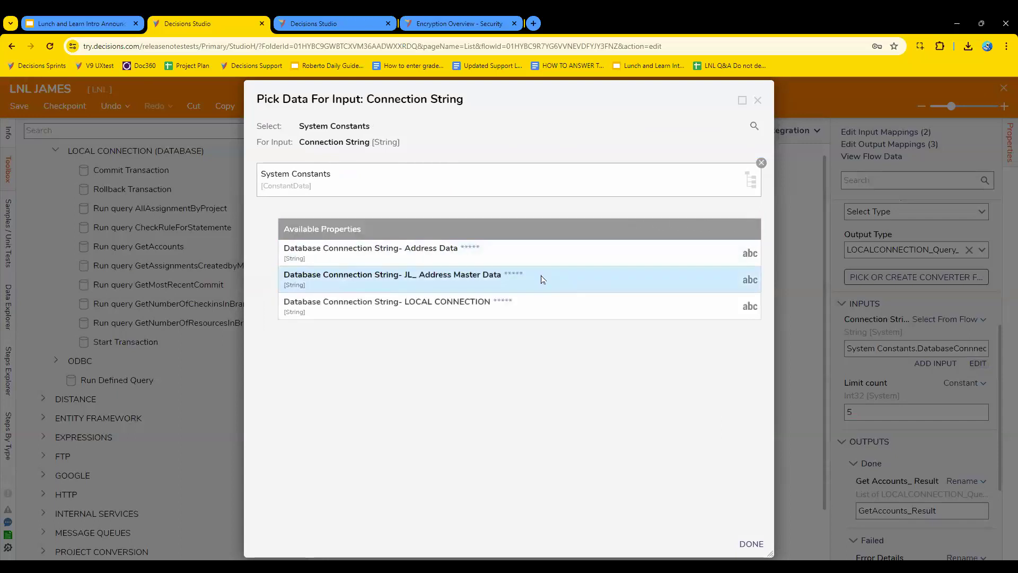
left_click(515, 253)
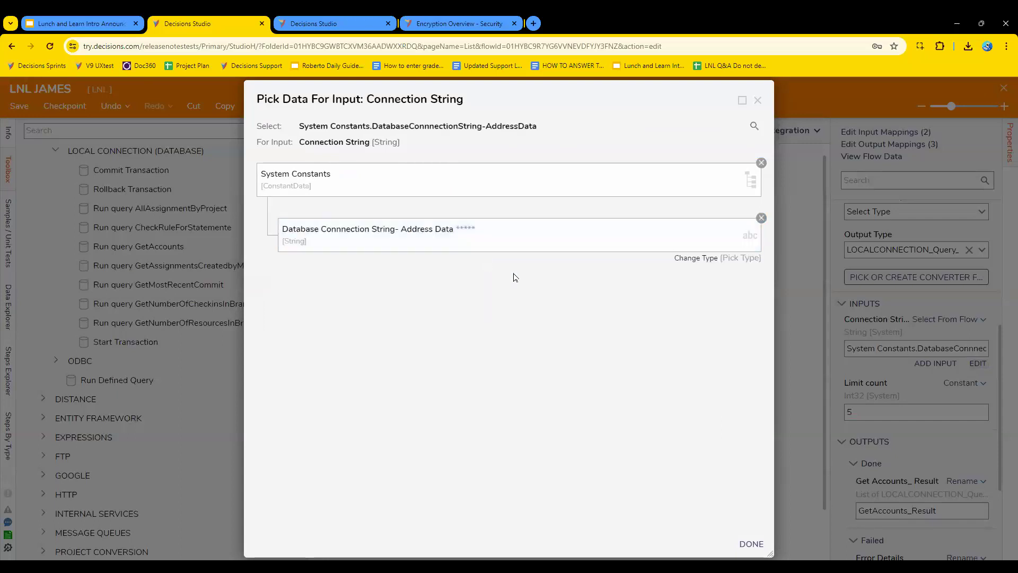
left_click(757, 550)
left_click(518, 354)
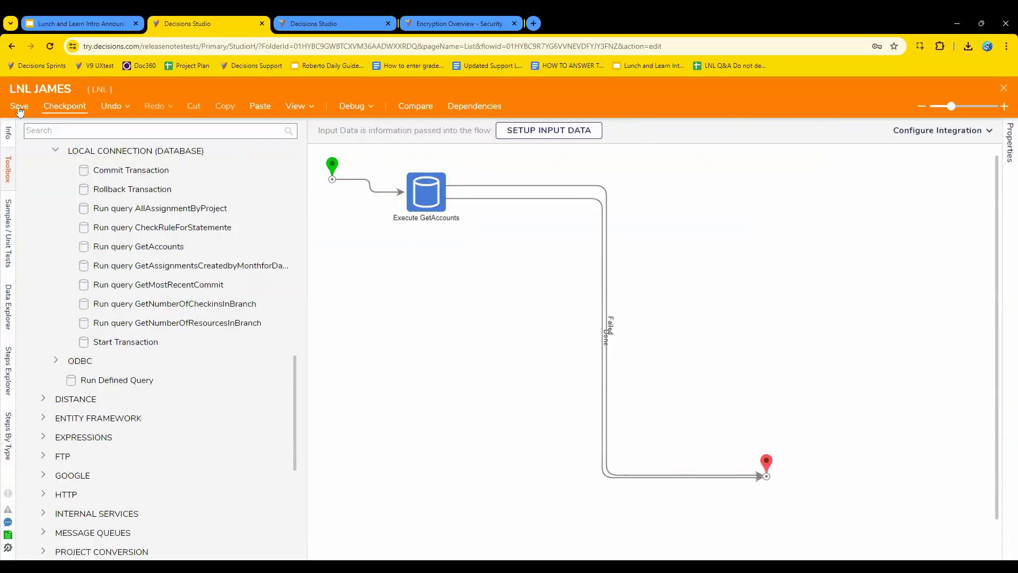
Save the flow and start a new debug session for it.
key("ctrl+s")
left_click(648, 373)
left_click(345, 109)
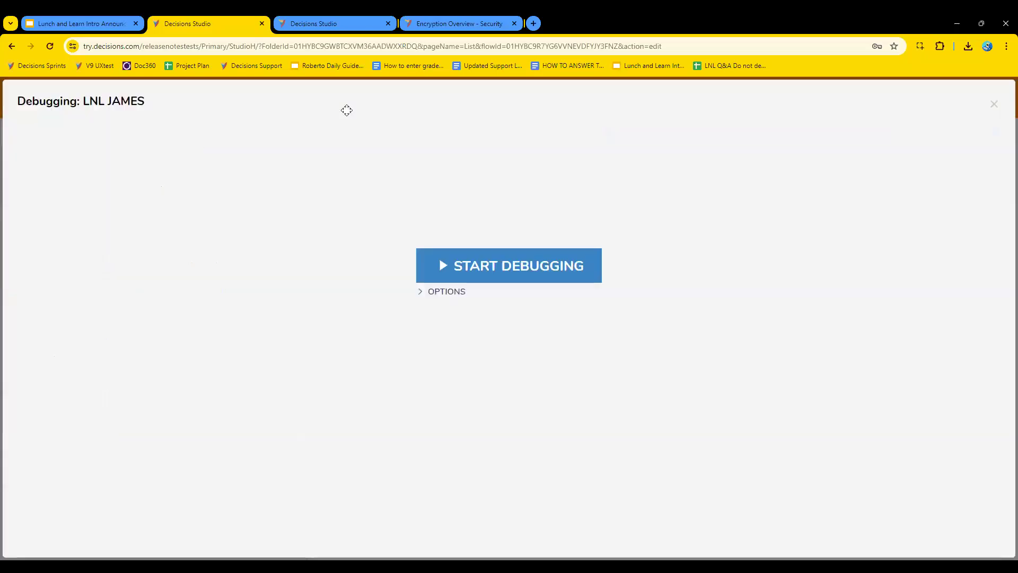
left_click(552, 265)
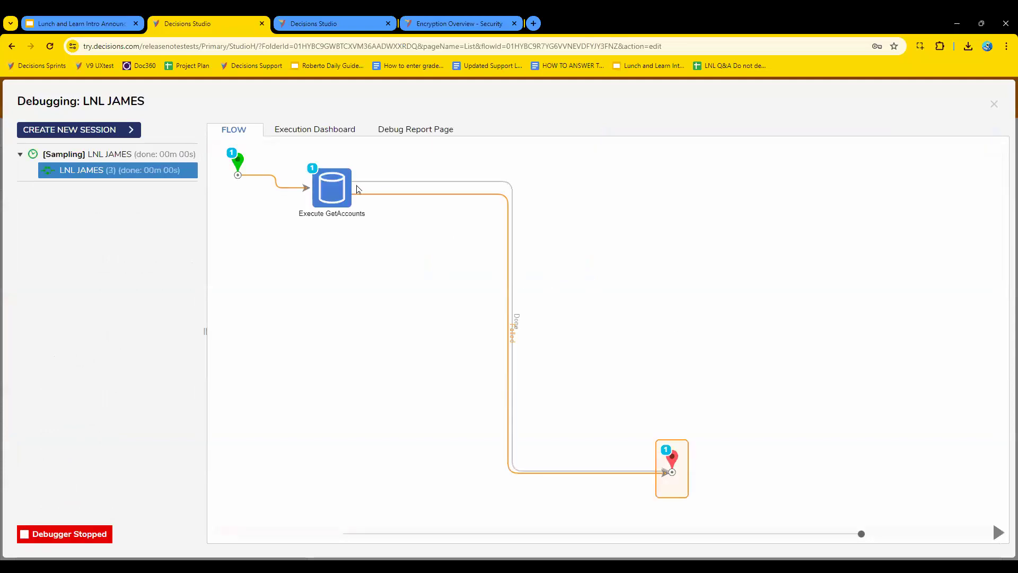
Examine the input and output data of Execute GetAccounts in an enlarged window, highlighting the password in the connection string.
left_click(332, 188)
left_click(461, 207)
left_click(526, 213)
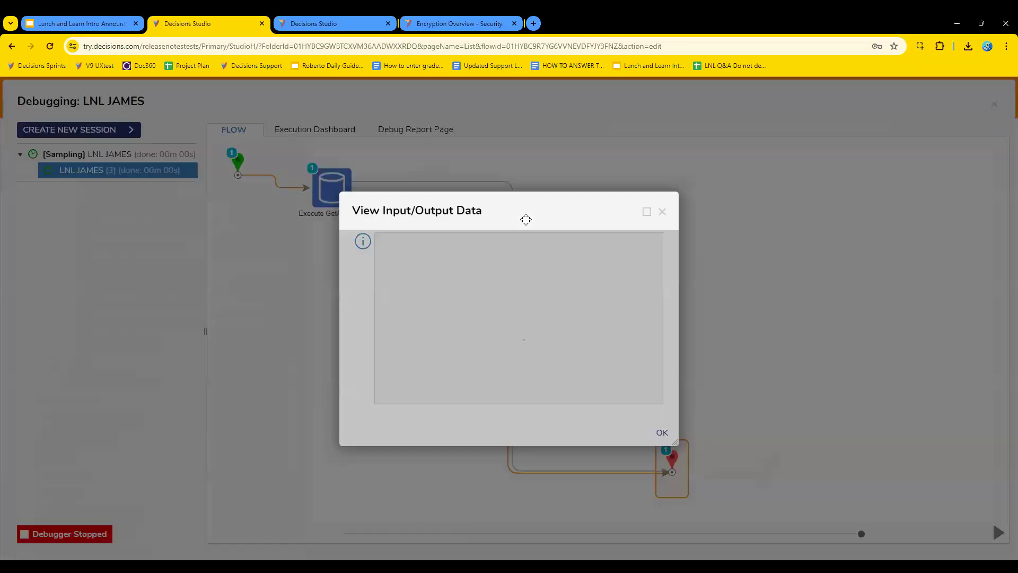
left_click_drag(675, 442, 978, 498)
left_click_drag(619, 457, 639, 473)
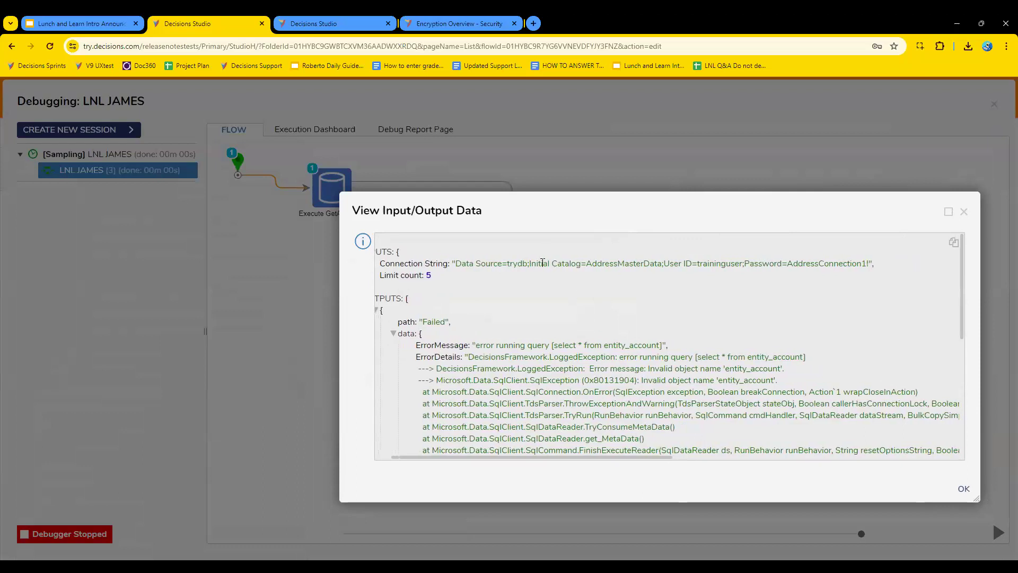
left_click_drag(784, 265, 871, 264)
left_click(890, 276)
Open the DatabaseConnnectionString-AddressData constant for editing from the Lookup Lists And Constants folder in the other studio tab.
left_click(354, 24)
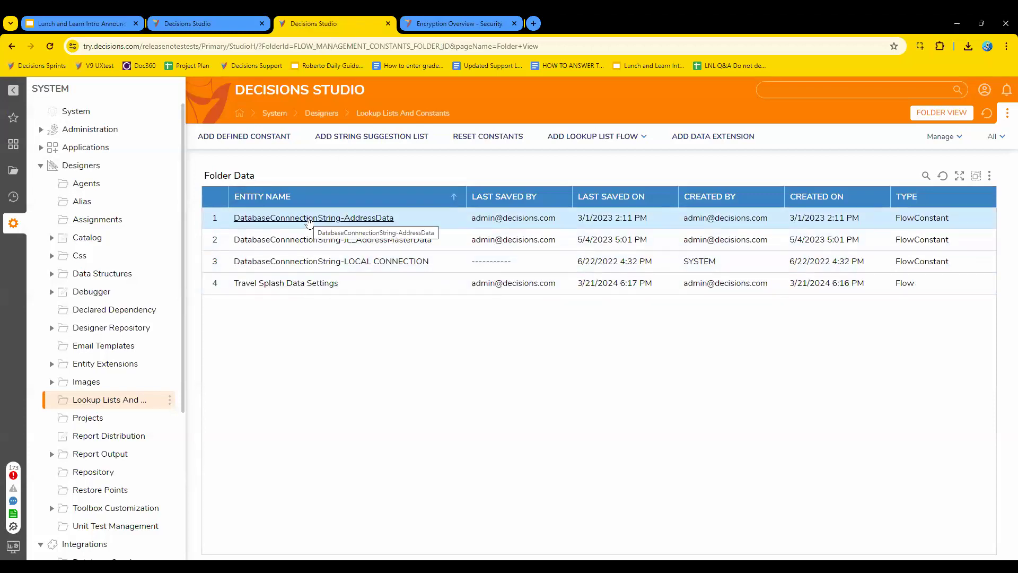
right_click(309, 220)
left_click(338, 194)
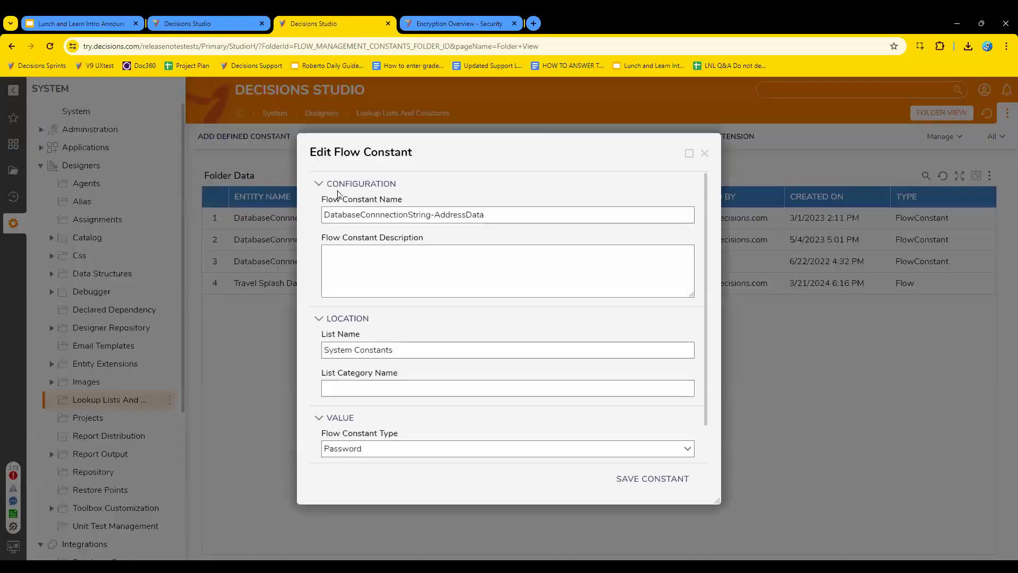
Review the constant's name, location, type and masked String Value in the Edit Flow Constant dialog.
scroll(625, 379, "down", 1)
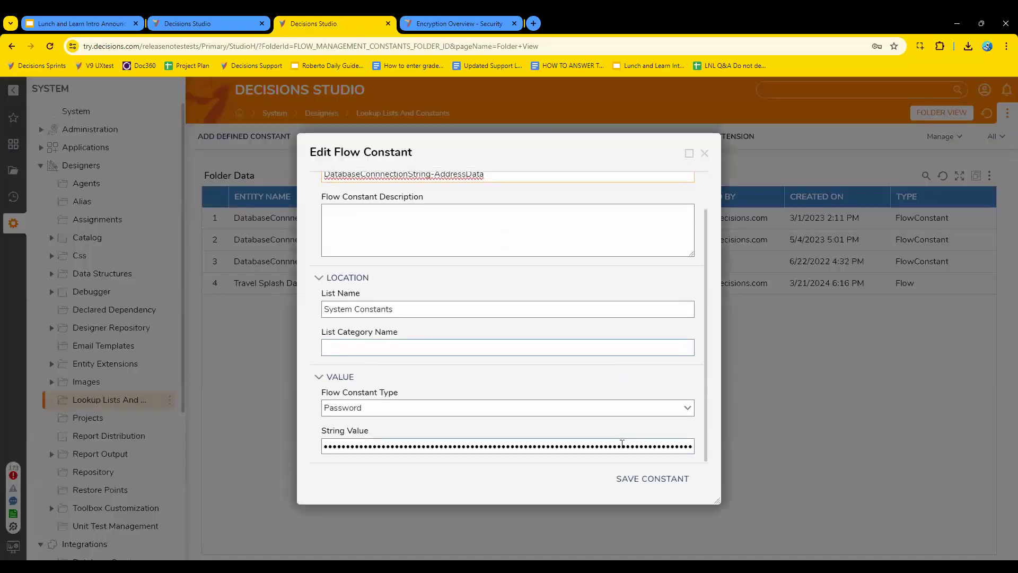
left_click(622, 444)
double_click(624, 444)
left_click(699, 421)
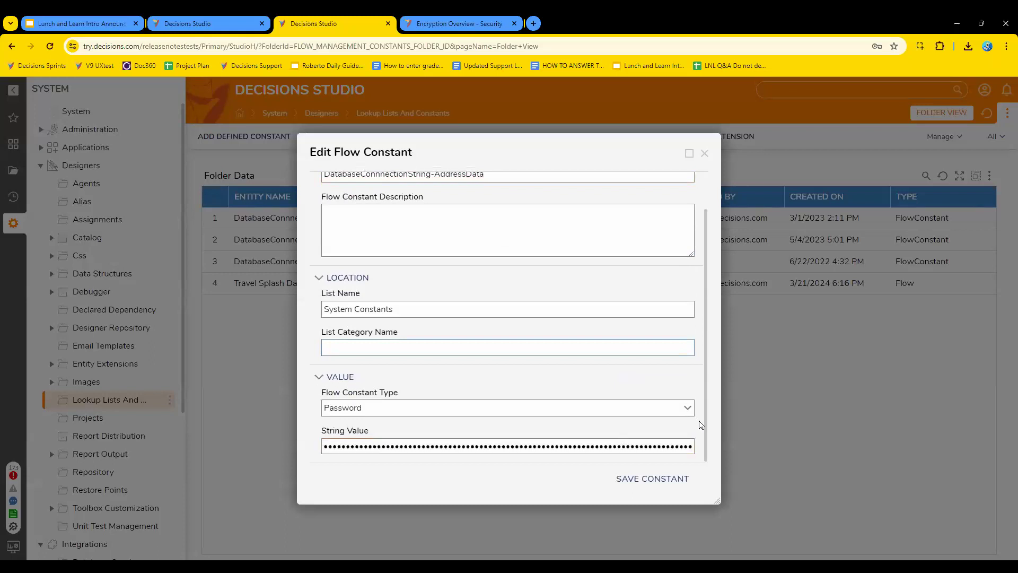
scroll(574, 422, "up", 1)
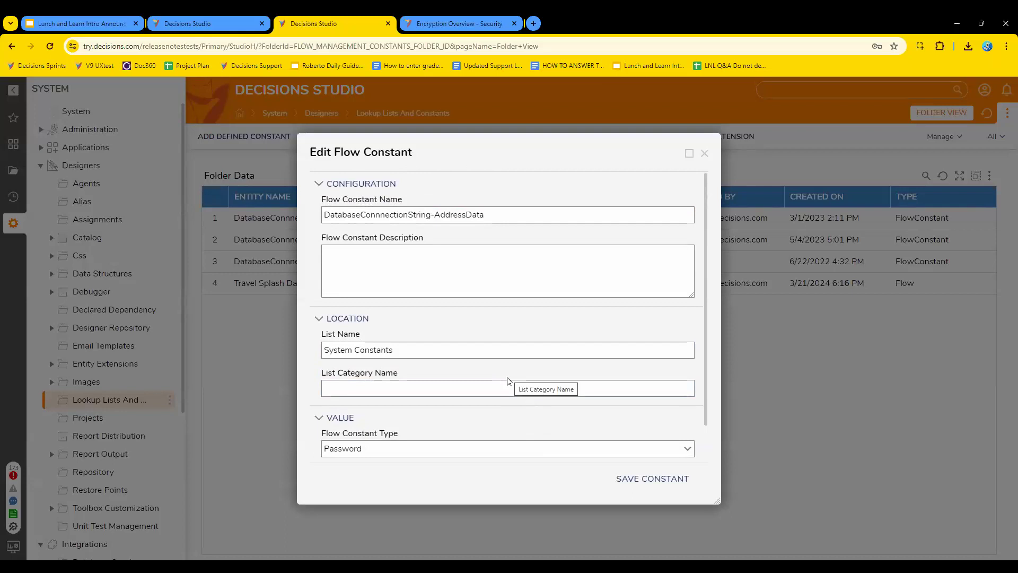
scroll(508, 382, "down", 1)
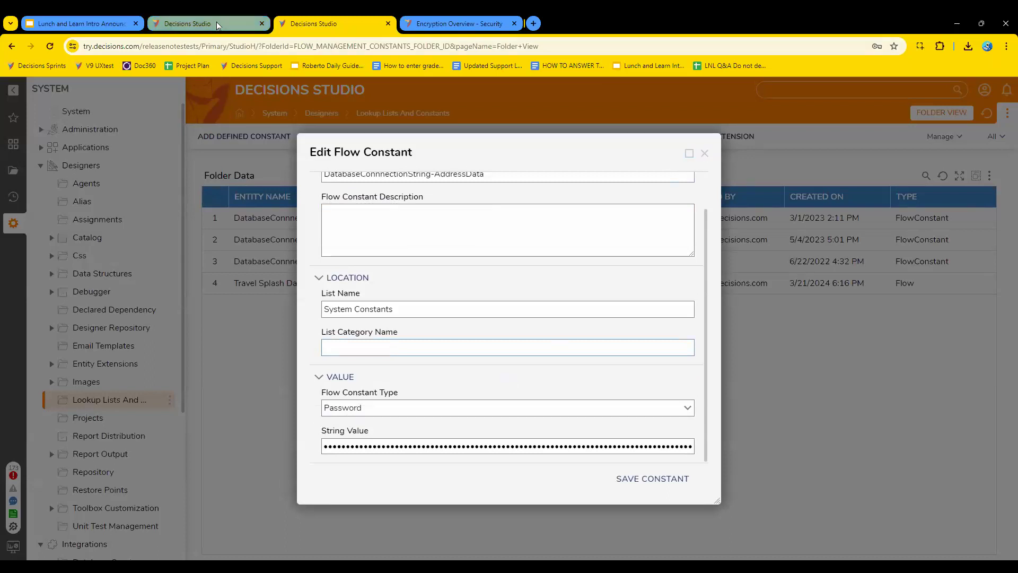
Return to the debugger's studio tab and review the Execute GetAccounts input and output data, including the error details.
mouse_move(216, 21)
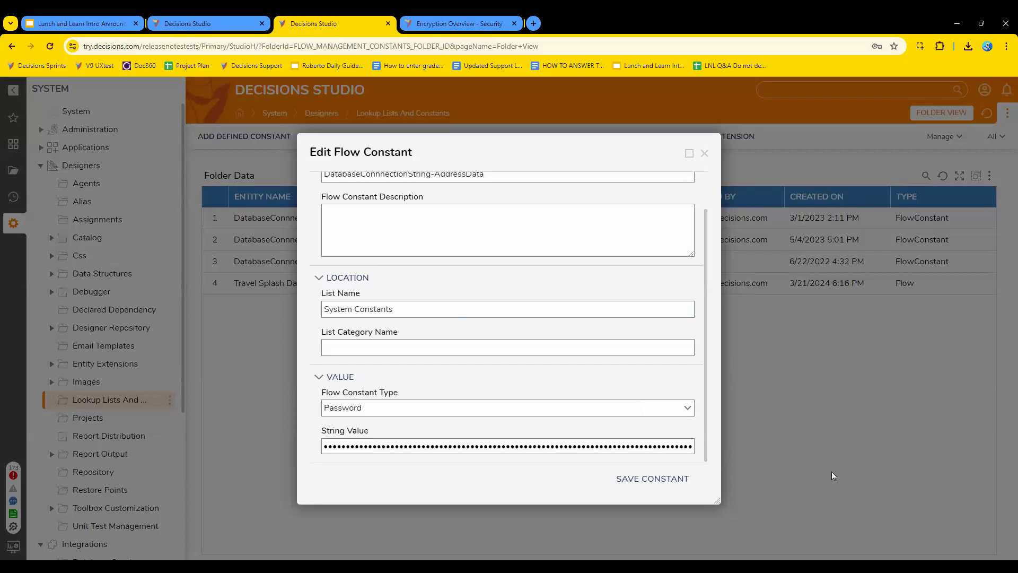
left_click(202, 16)
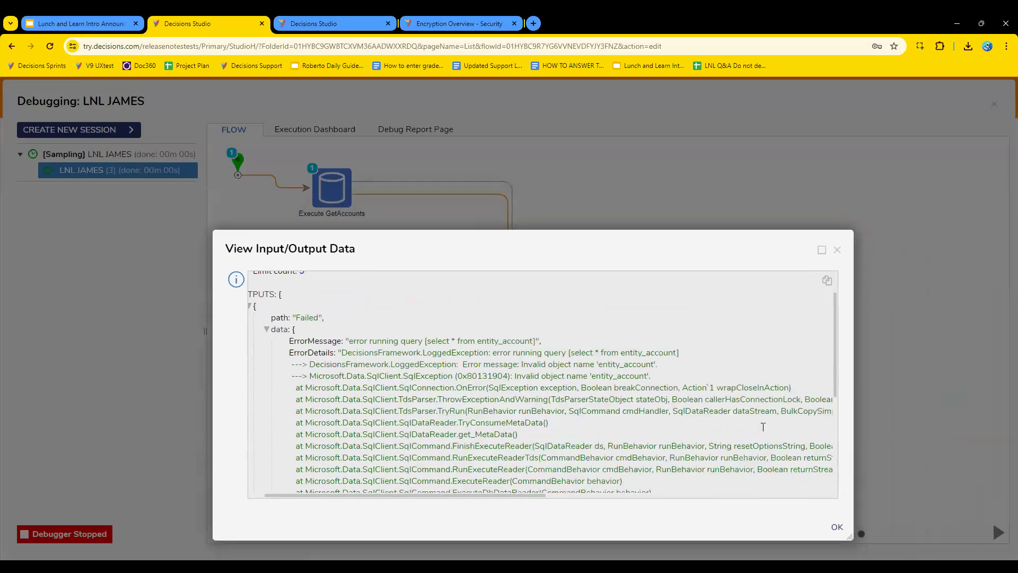
scroll(618, 486, "down", 2)
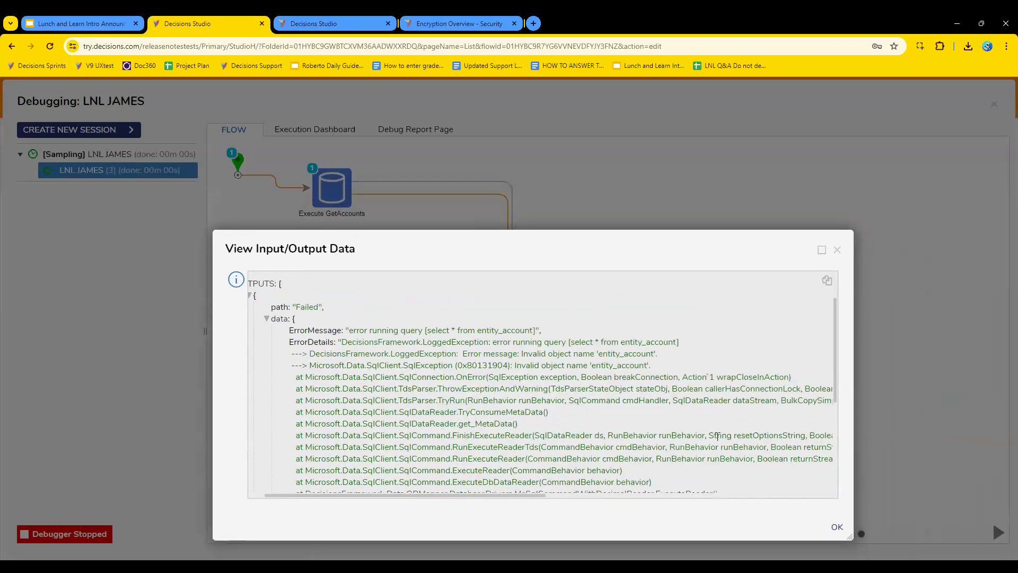
scroll(719, 436, "down", 1)
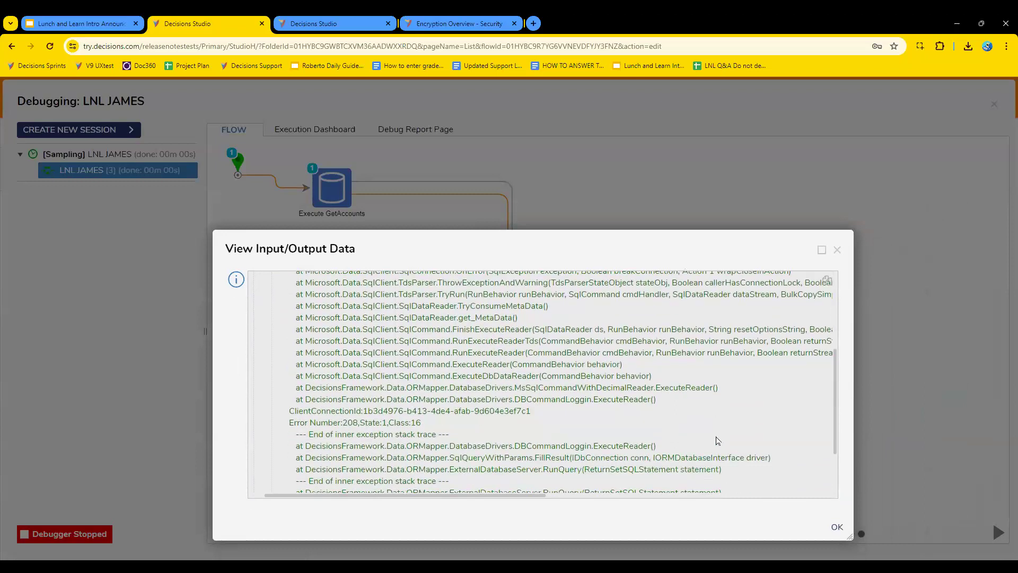
scroll(718, 436, "down", 2)
scroll(718, 436, "down", 1)
scroll(717, 436, "up", 7)
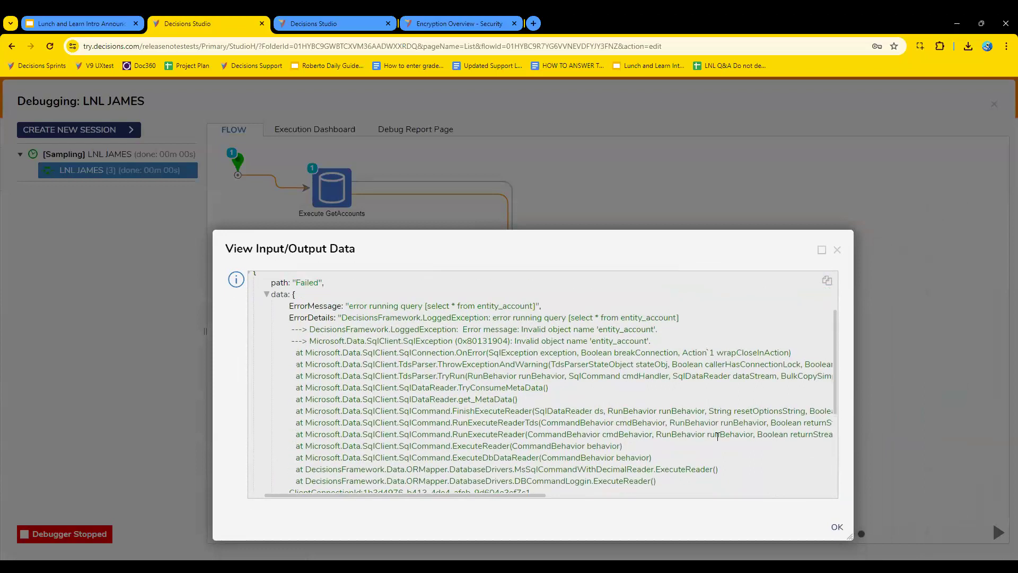
scroll(718, 436, "up", 4)
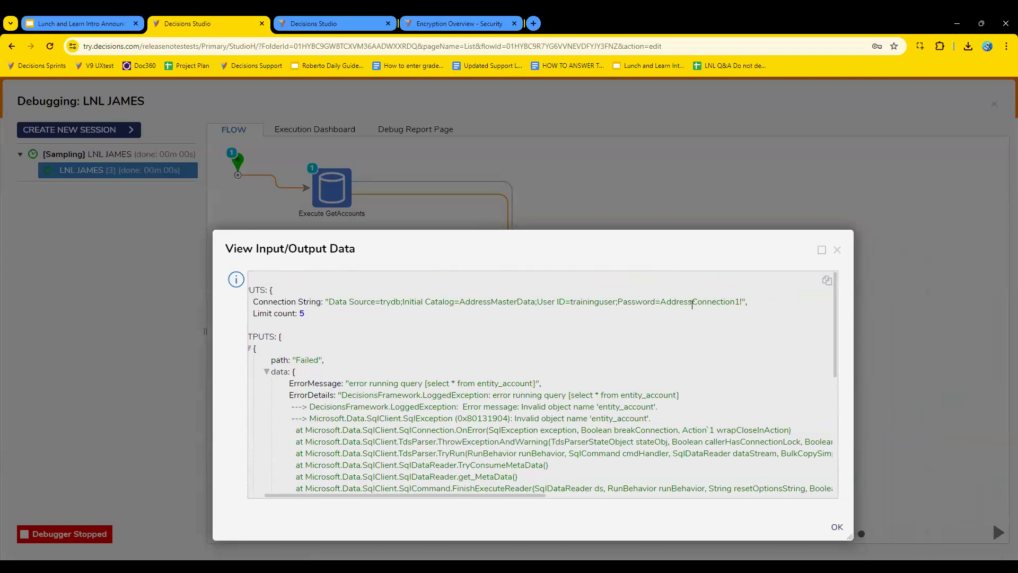
Open Google in a new browser tab and search for "oracle connection string".
left_click(533, 23)
type("google.com")
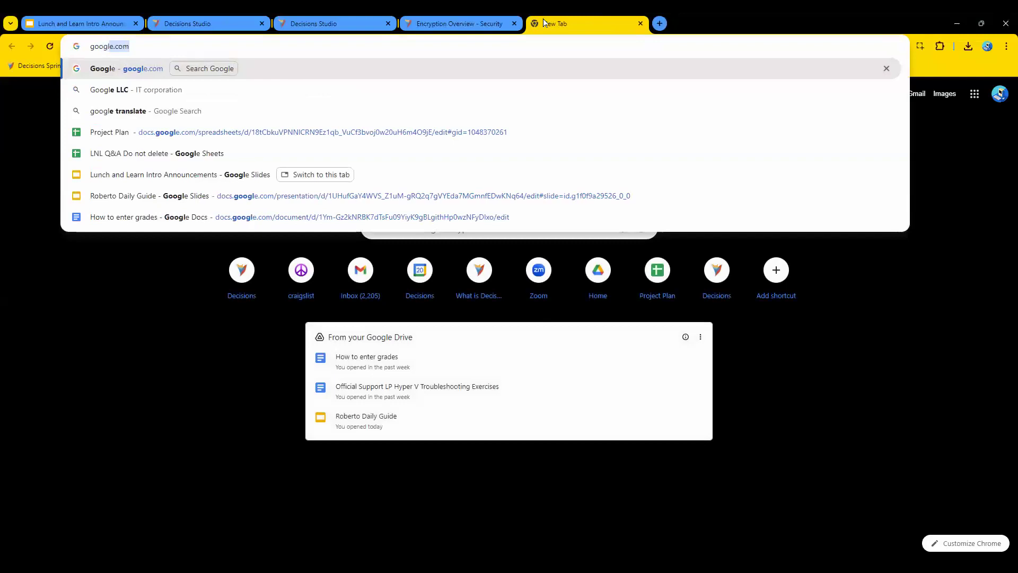
key("Return")
left_click(439, 288)
type("oracle connec")
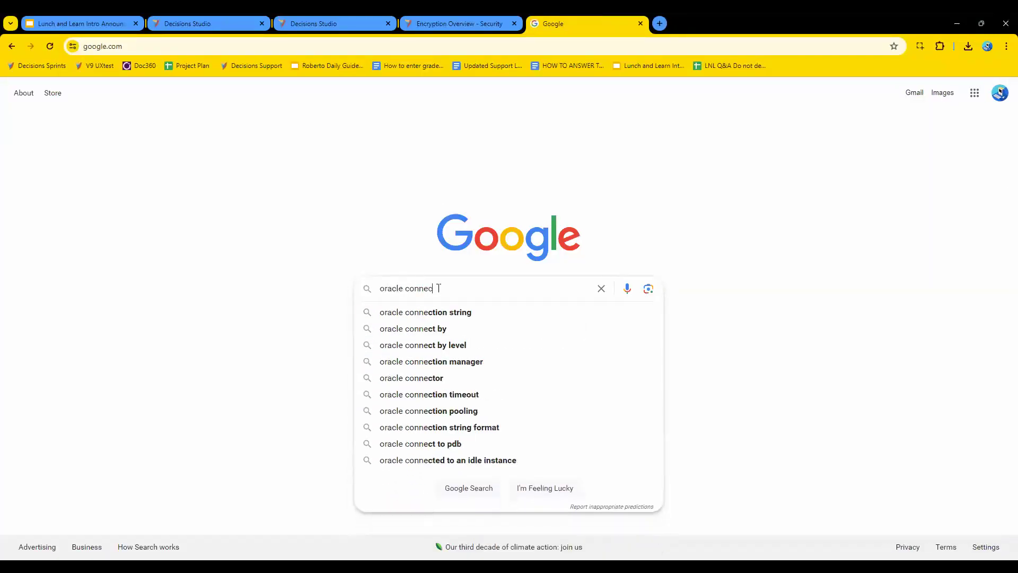
type("tion string")
key("Return")
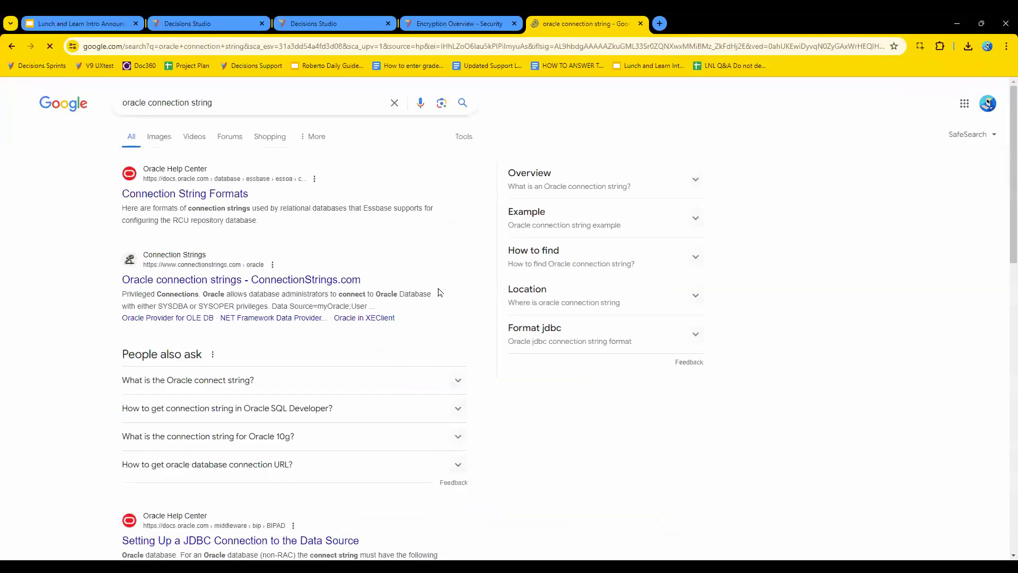
Refine the web search to "oracle connection string format".
left_click(267, 103)
type("format")
key("Return")
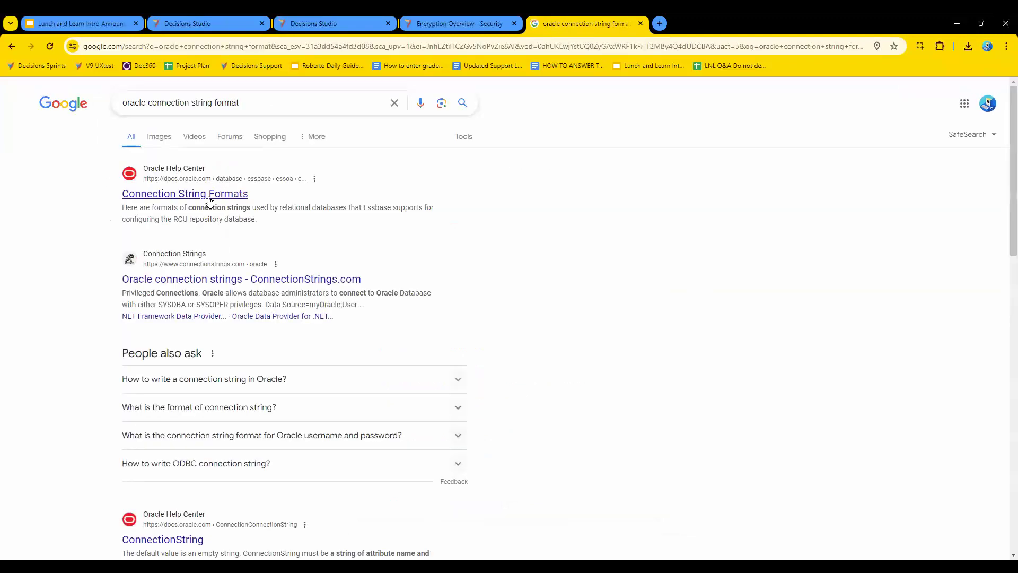
Open Oracle Help Center's Connection String Formats page and review the Oracle Database syntax and examples.
left_click(209, 200)
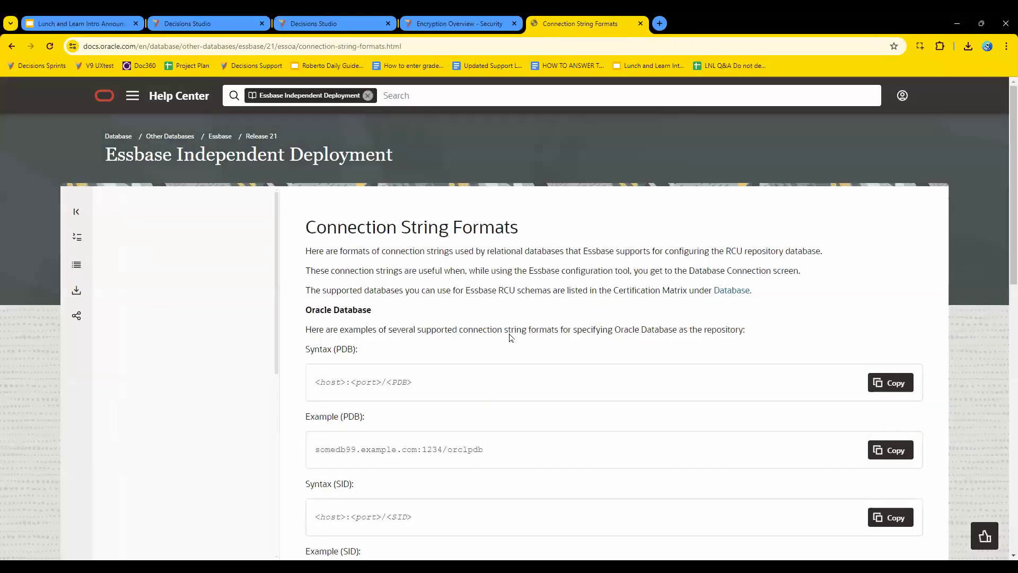
scroll(626, 419, "down", 2)
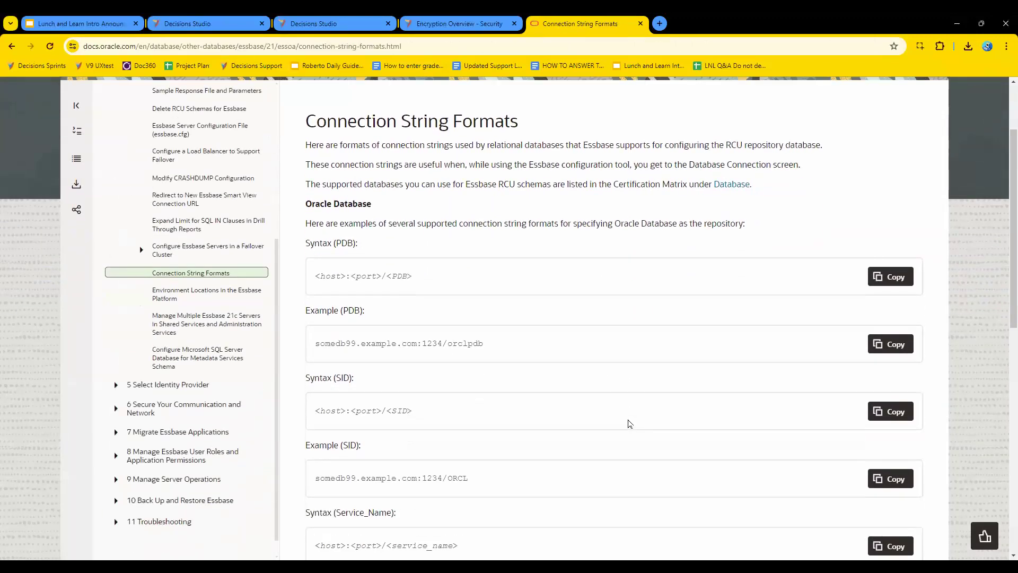
scroll(631, 423, "down", 3)
scroll(628, 422, "down", 4)
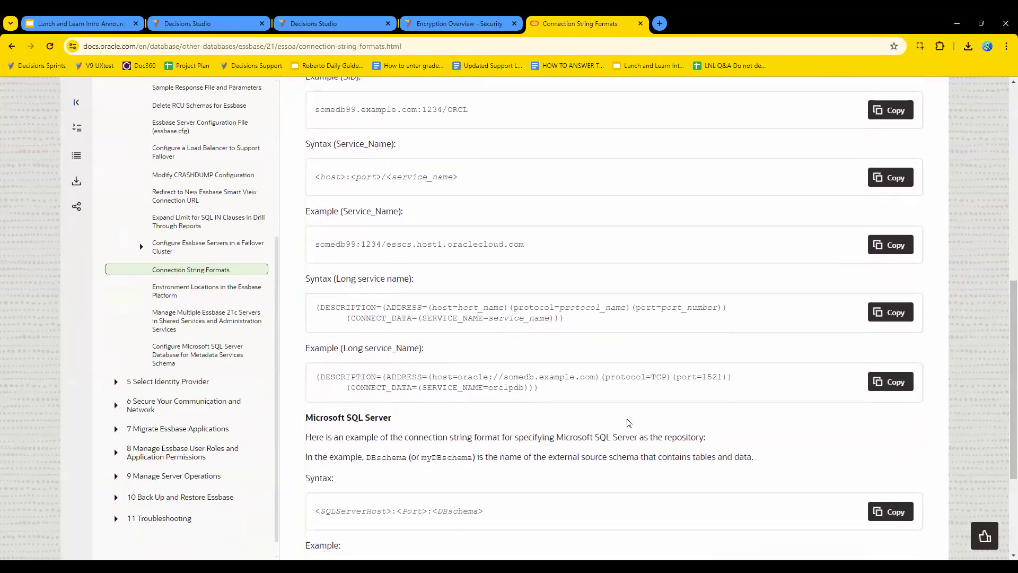
scroll(628, 422, "down", 2)
scroll(628, 422, "up", 4)
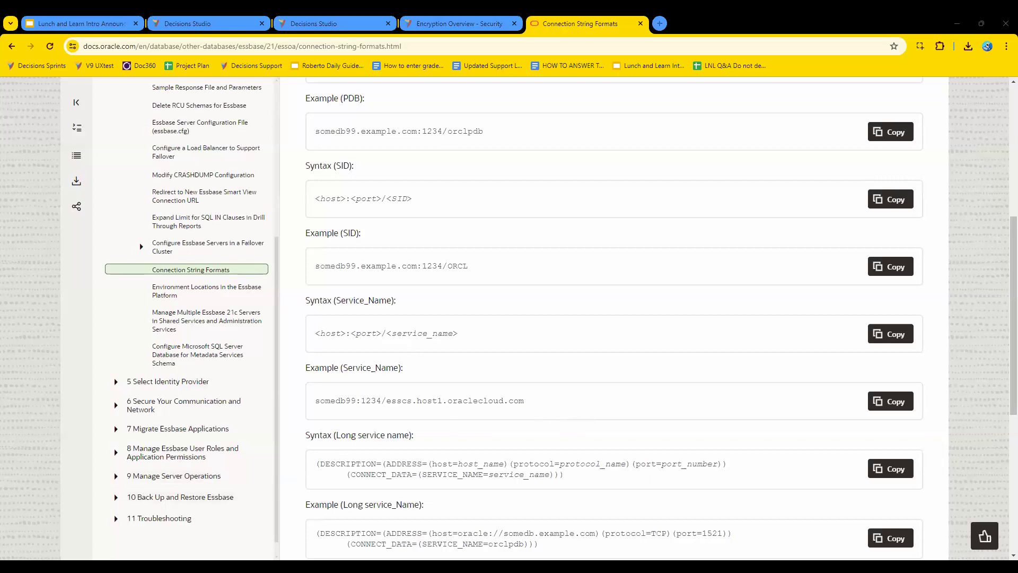
Return to the constant's studio tab and enlarge and reposition the Edit Flow Constant dialog so all fields fit.
left_click(333, 23)
left_click_drag(718, 502, 938, 557)
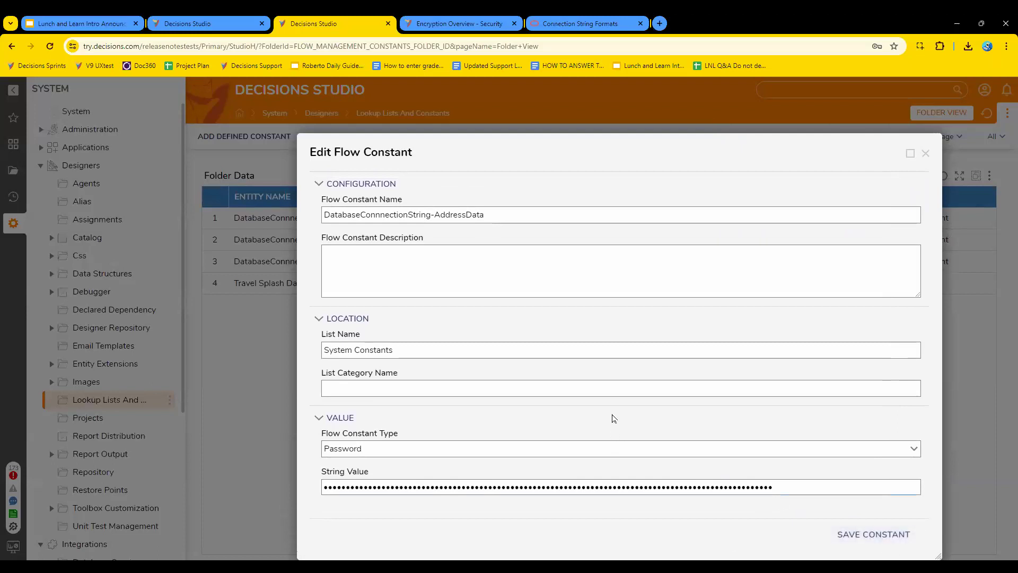
left_click_drag(462, 148, 342, 94)
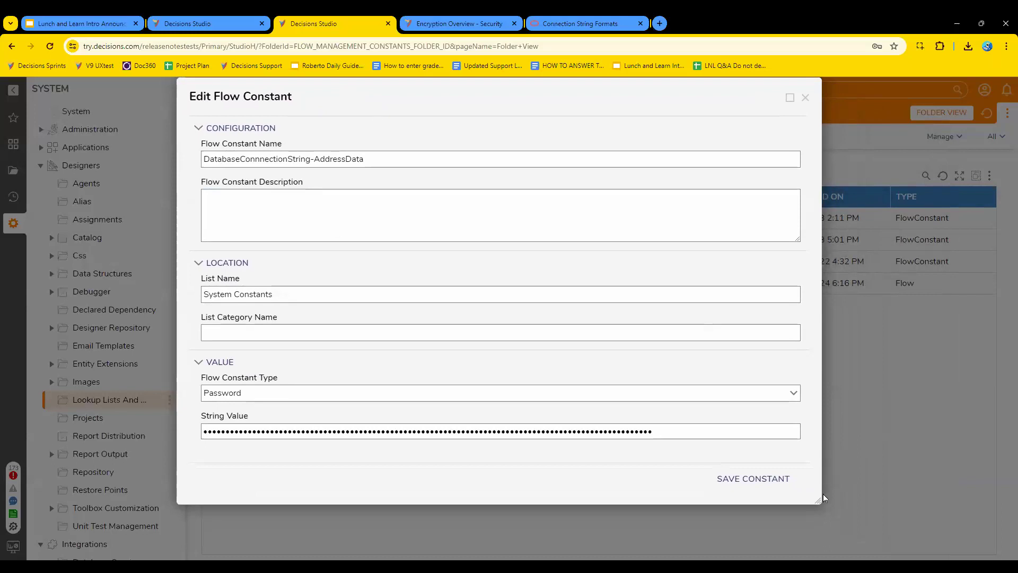
left_click_drag(818, 501, 879, 557)
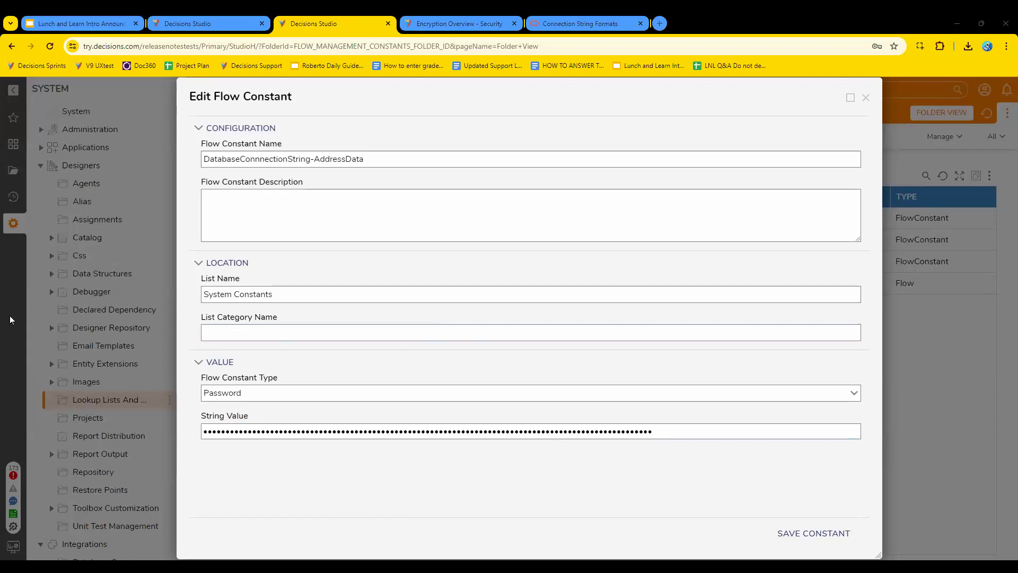
Try to change the Flow Constant Type of DatabaseConnnectionString-AddressData from Password to String.
left_click(855, 393)
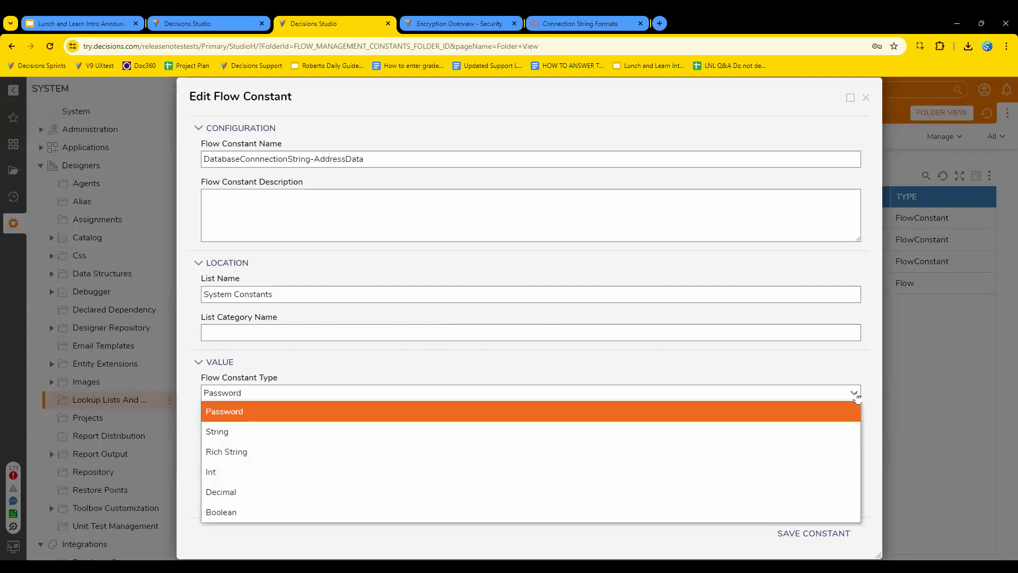
left_click(790, 431)
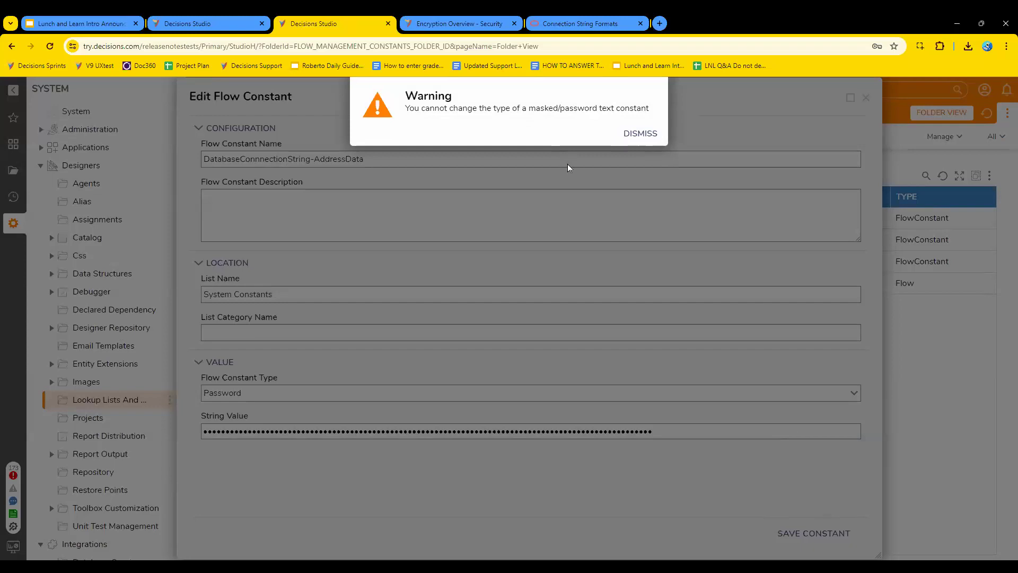
left_click(645, 138)
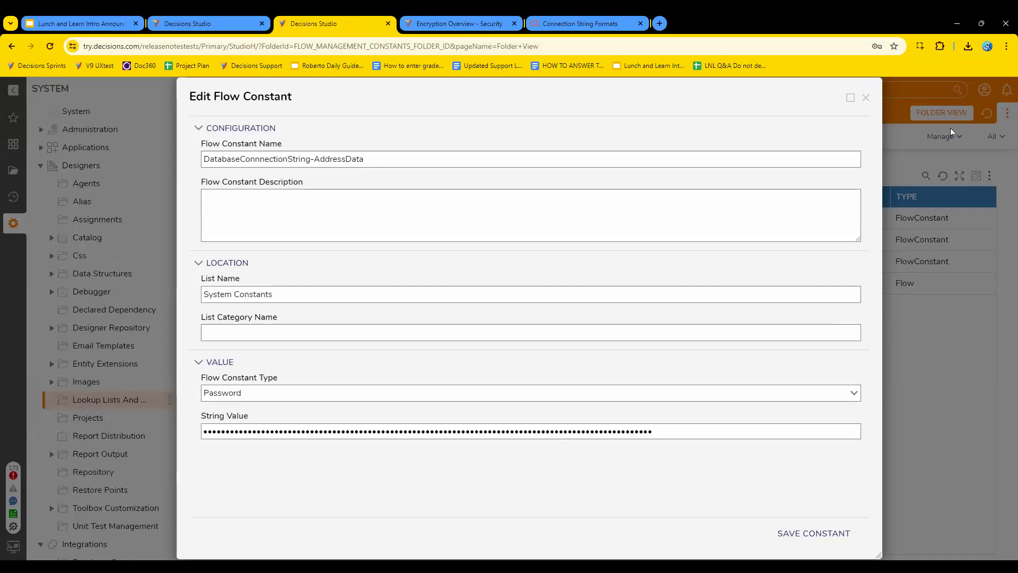
Open the browser's developer tools beside the dialog and select the masked String Value.
key("F12")
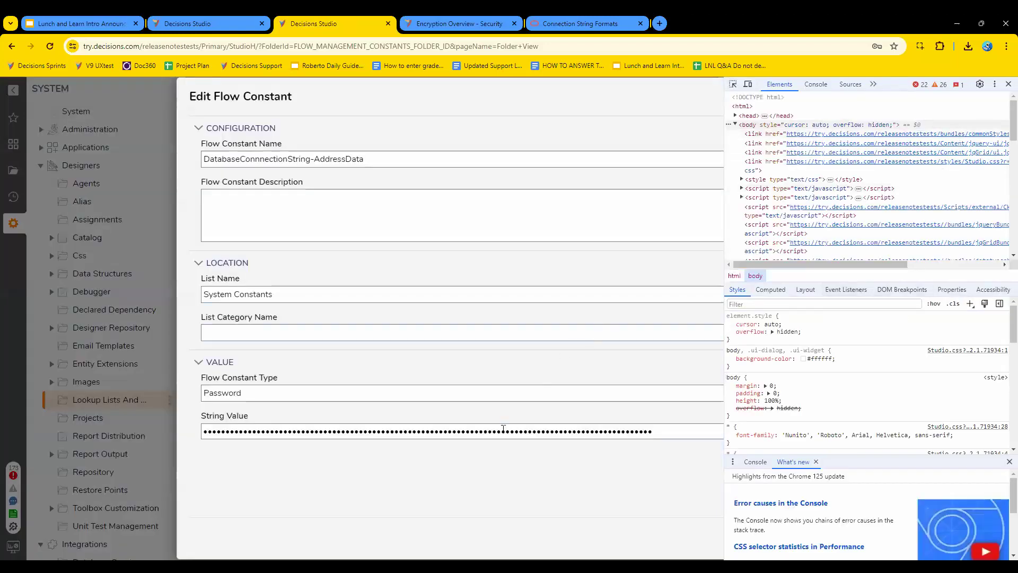
left_click(505, 430)
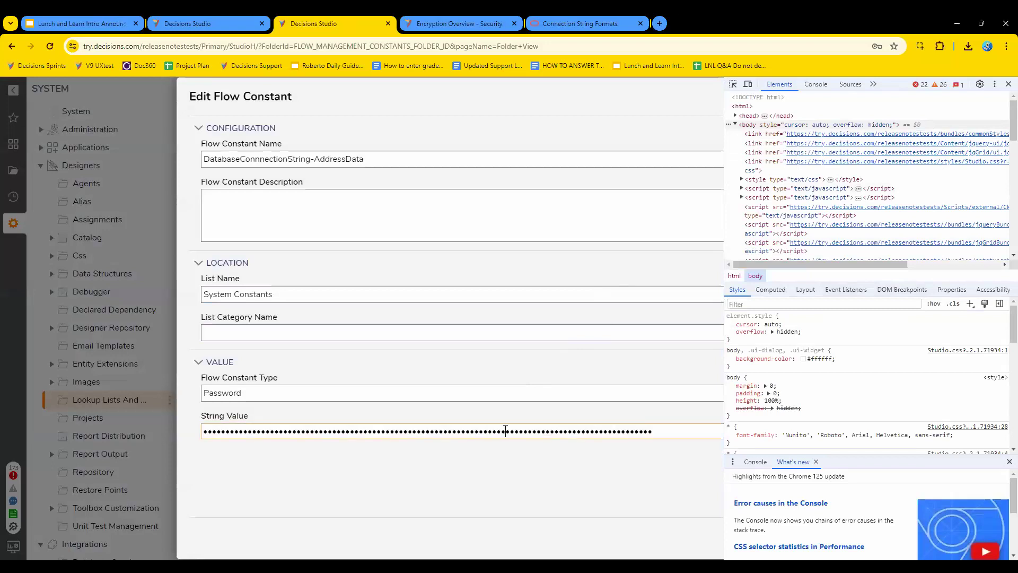
double_click(559, 431)
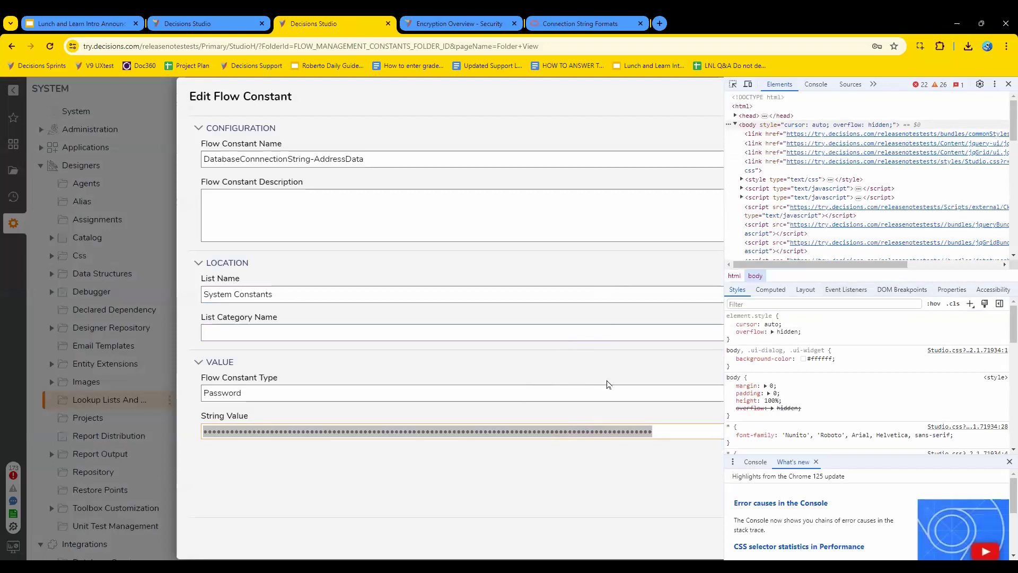
left_click(502, 450)
double_click(522, 429)
Check the context options of the Flow Constant Type field and place the cursor back in the String Value field.
right_click(514, 399)
left_click(507, 397)
right_click(499, 396)
left_click(492, 432)
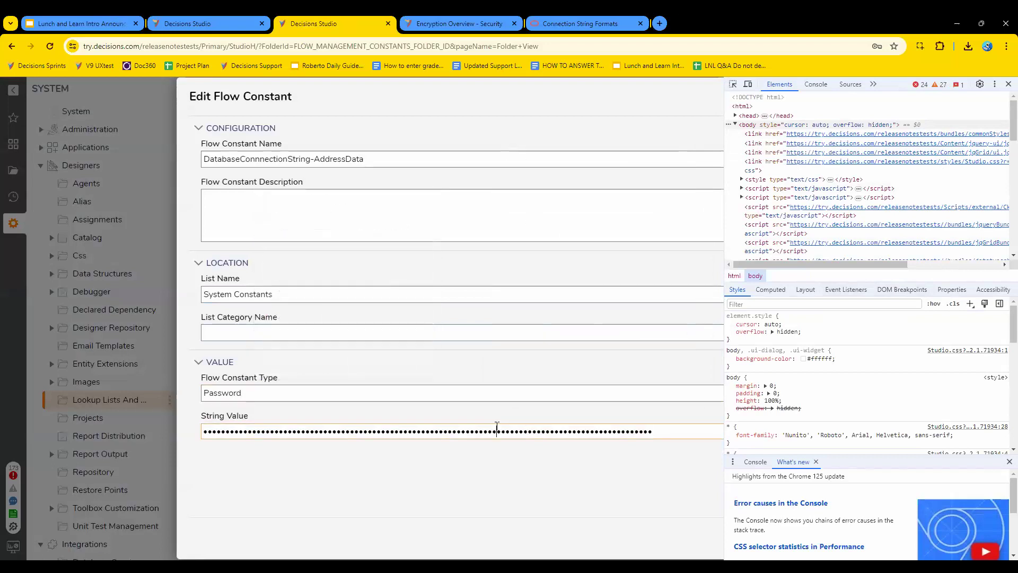
right_click(503, 393)
left_click(466, 428)
right_click(470, 394)
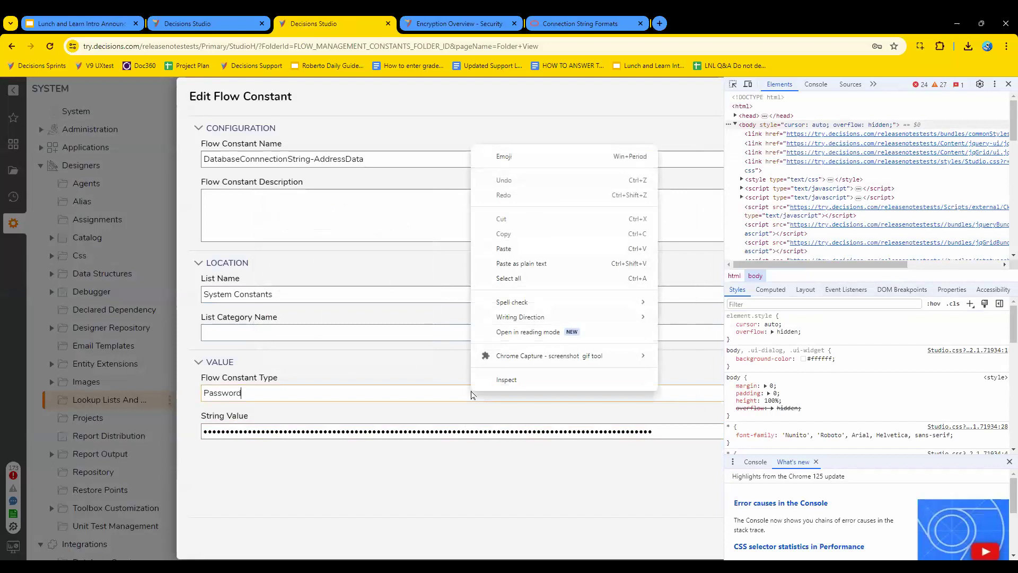
left_click(483, 429)
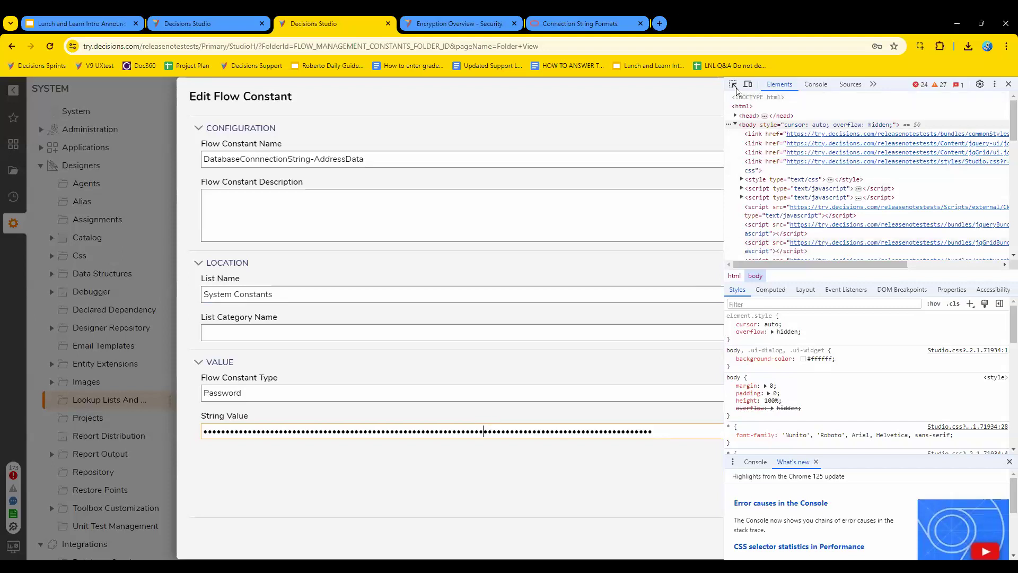
Widen the developer tools and use the element picker to examine the page markup behind the masked String Value field.
left_click(734, 87)
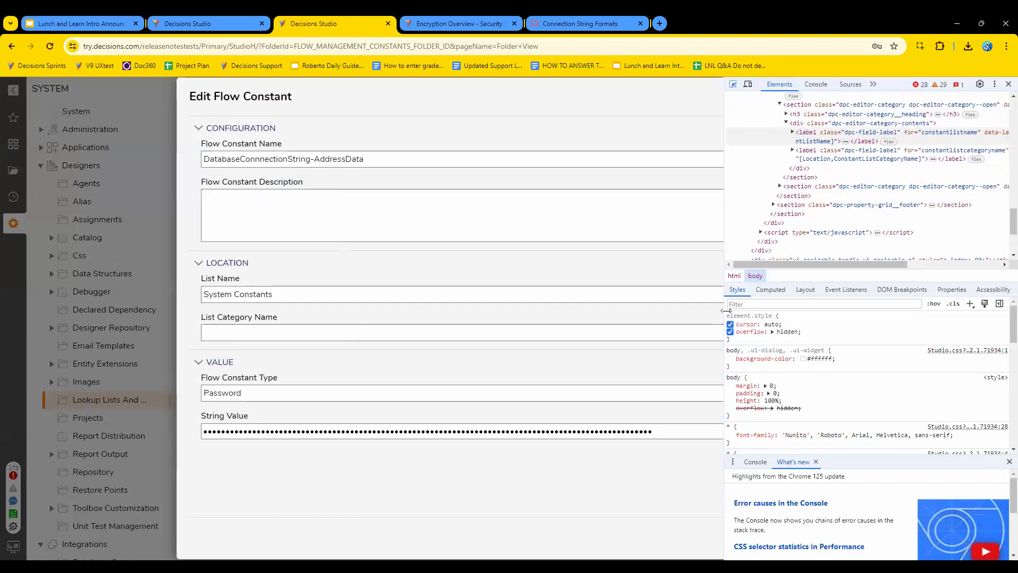
left_click_drag(722, 315, 688, 339)
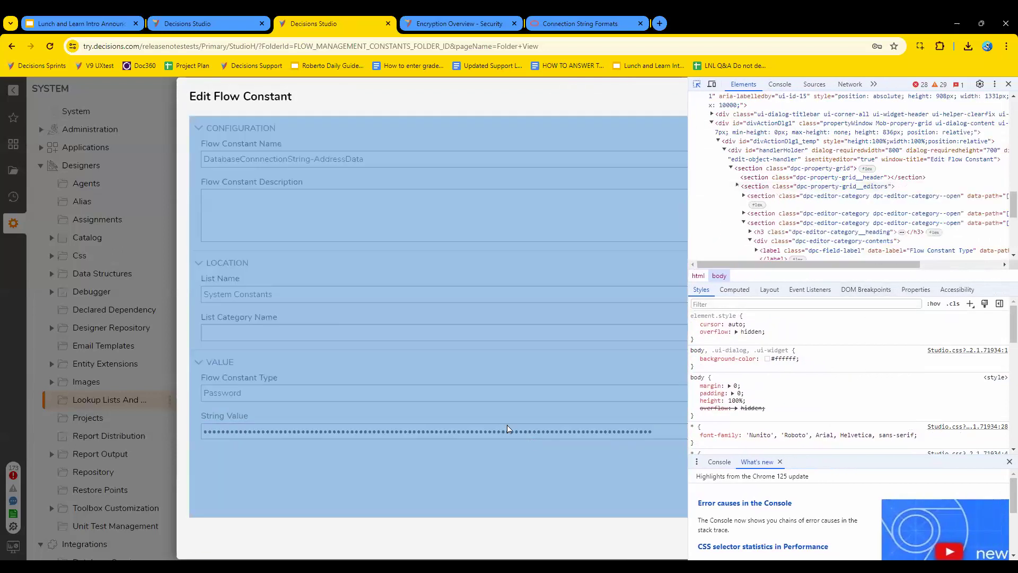
mouse_move(502, 431)
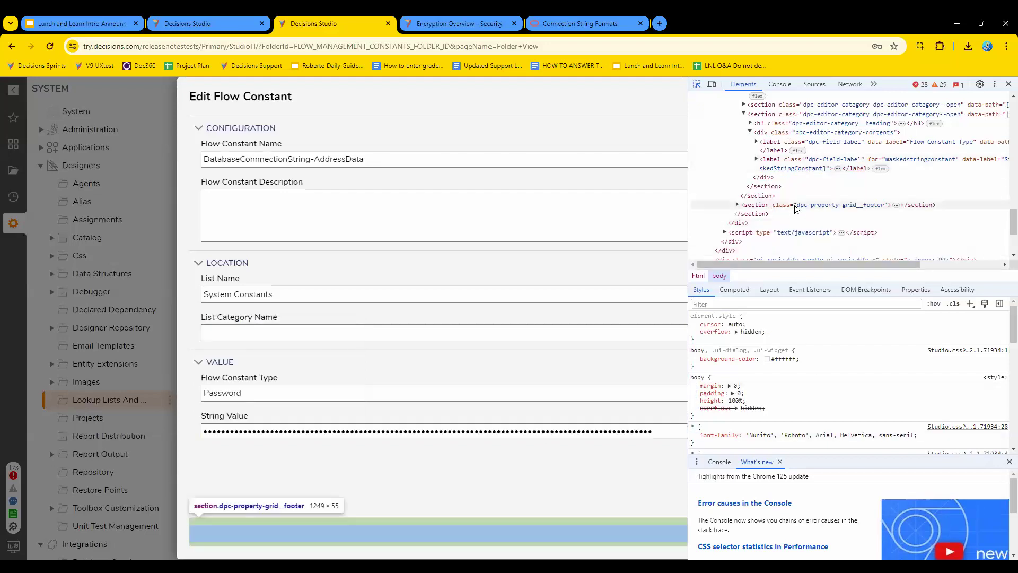
scroll(812, 206, "up", 5)
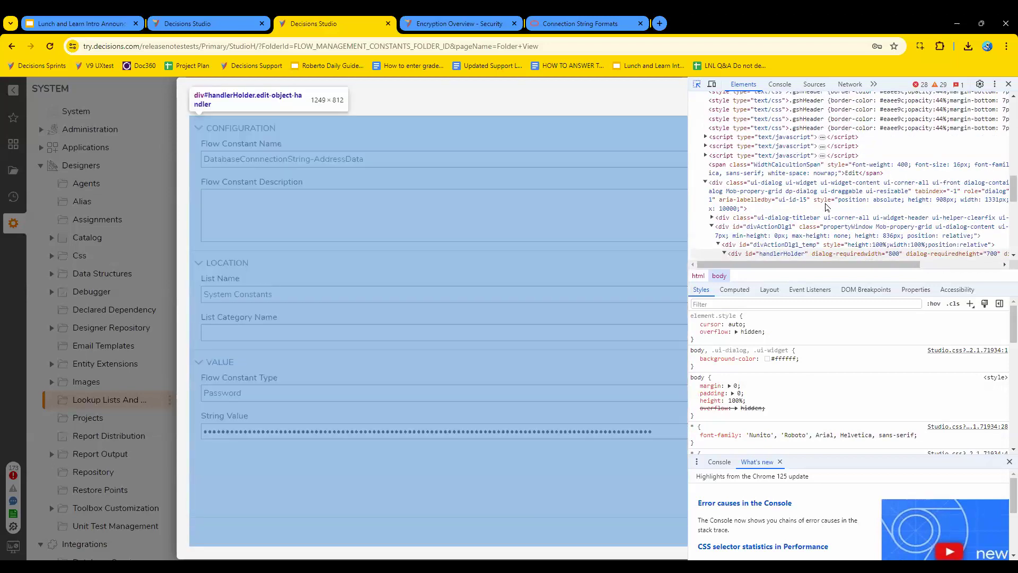
scroll(825, 207, "up", 5)
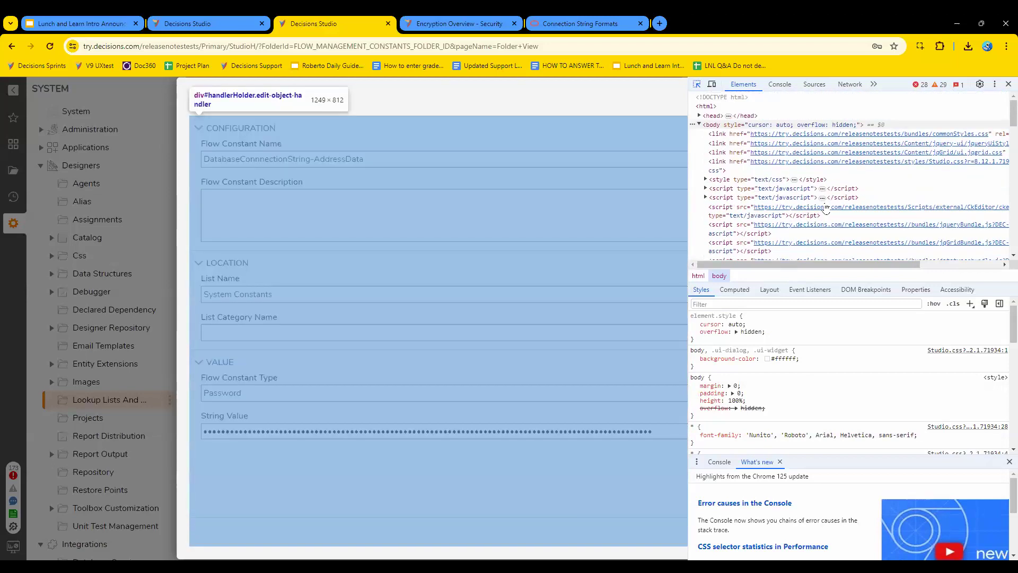
Change the type attribute of the maskedstringconstant input from password to text in the page markup to unmask the String Value.
scroll(827, 210, "down", 10)
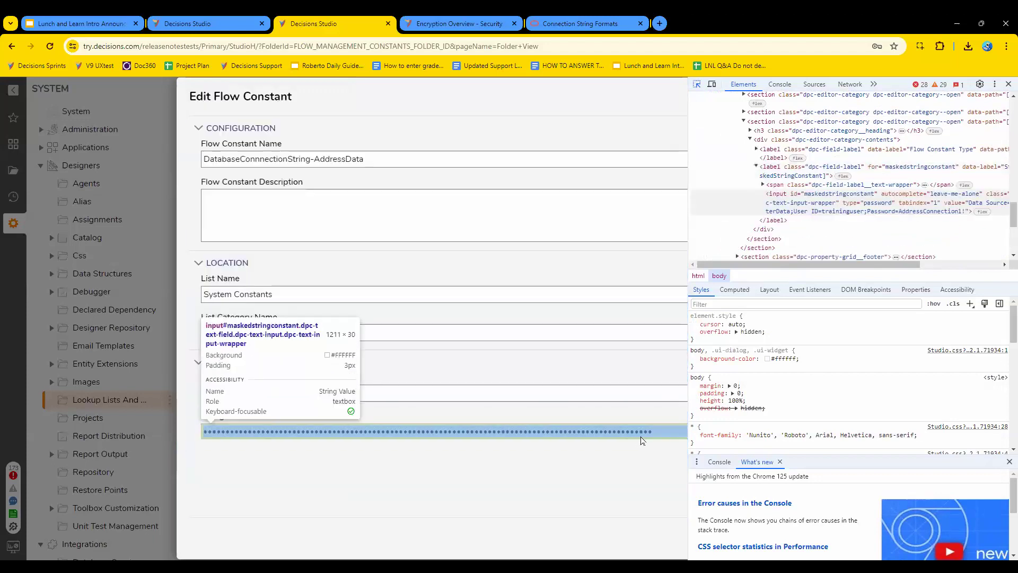
left_click(641, 436)
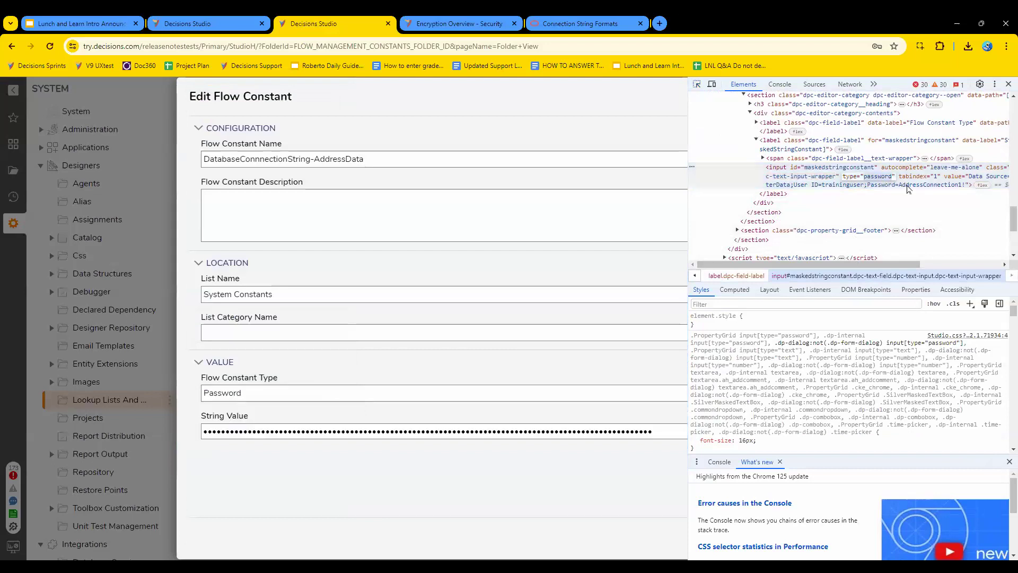
type("text")
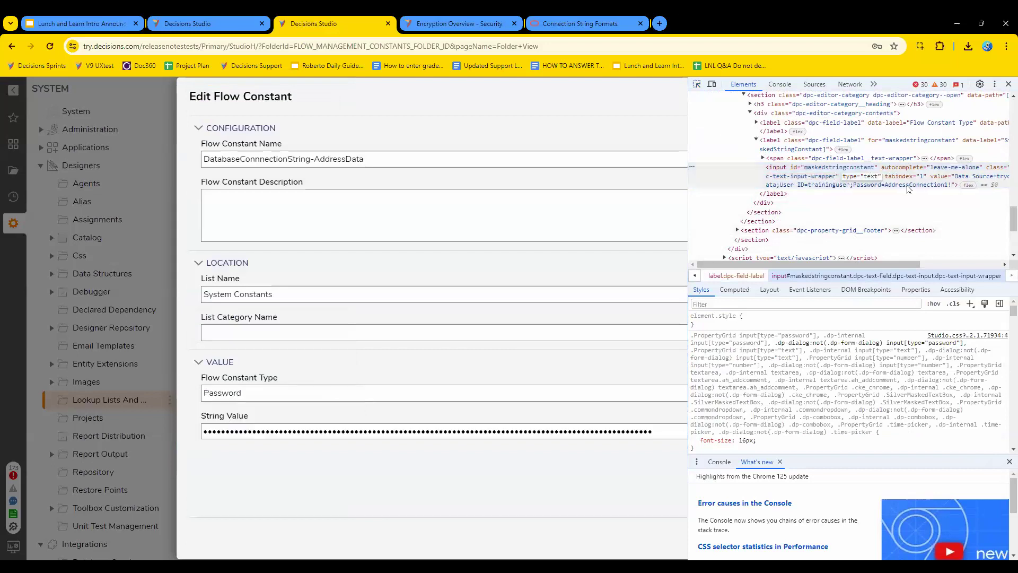
key("Return")
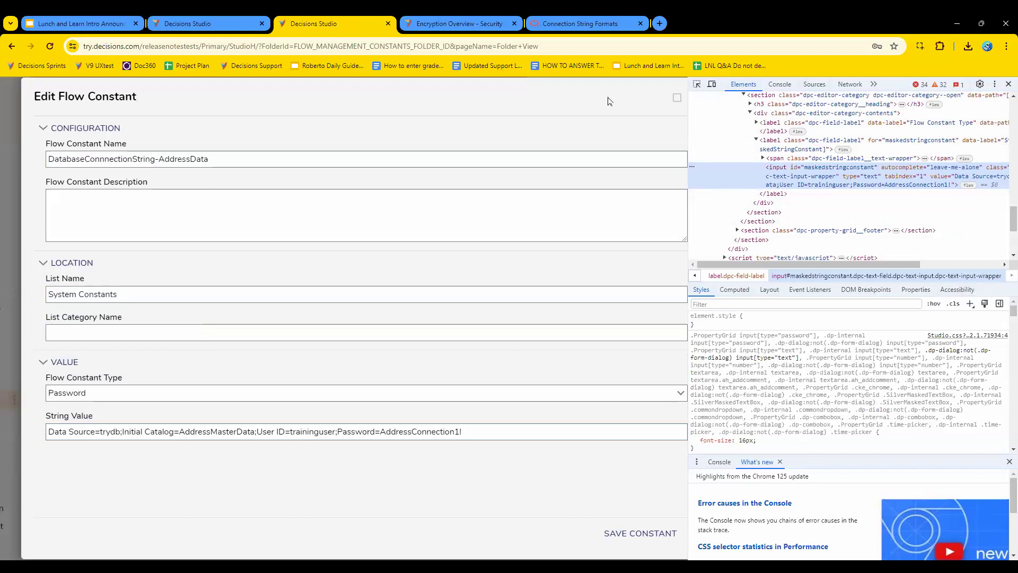
Switch to the LNL JAMES flow, close its debugger and close the flow designer.
left_click(228, 24)
left_click(838, 250)
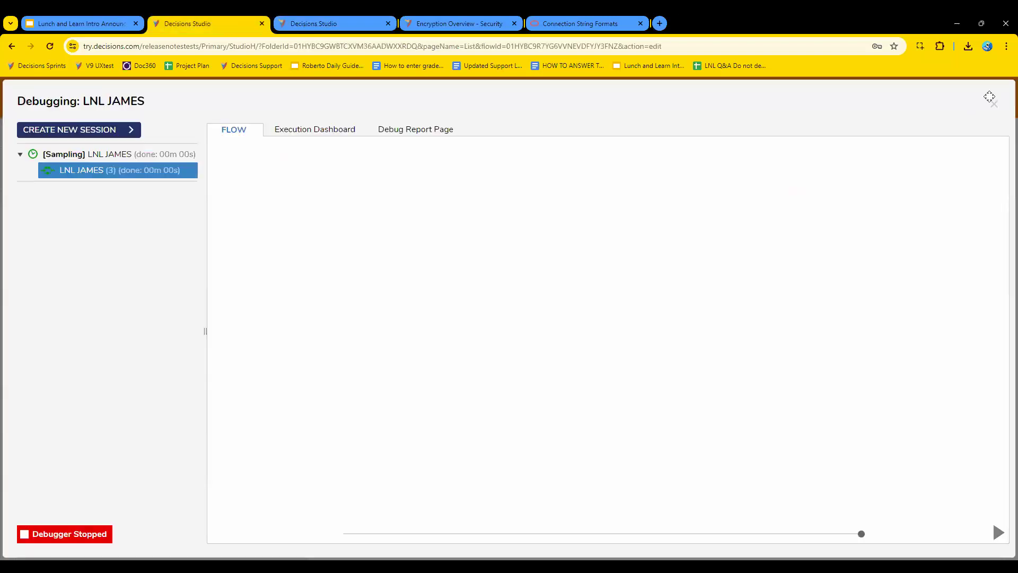
left_click(994, 103)
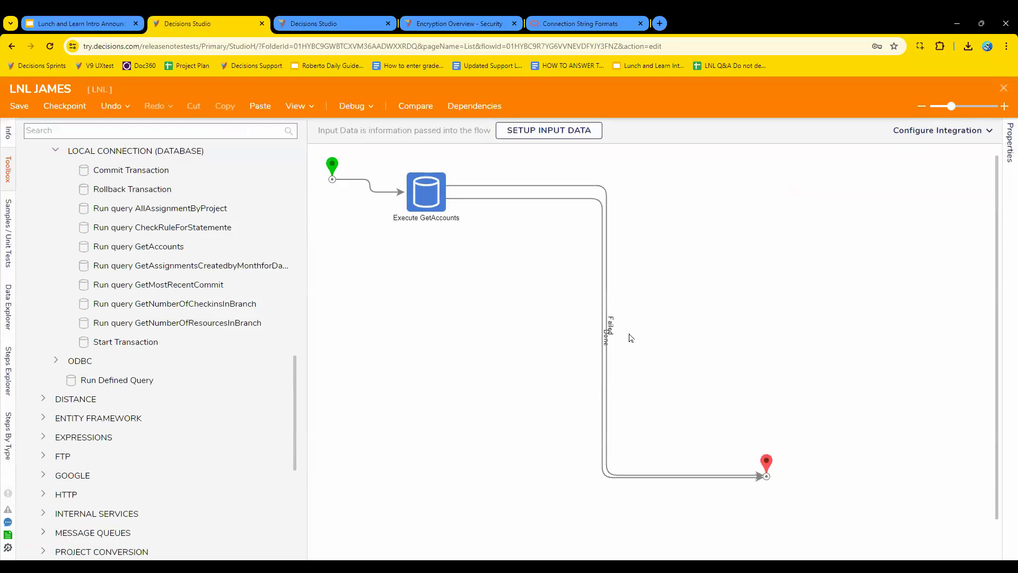
mouse_move(611, 333)
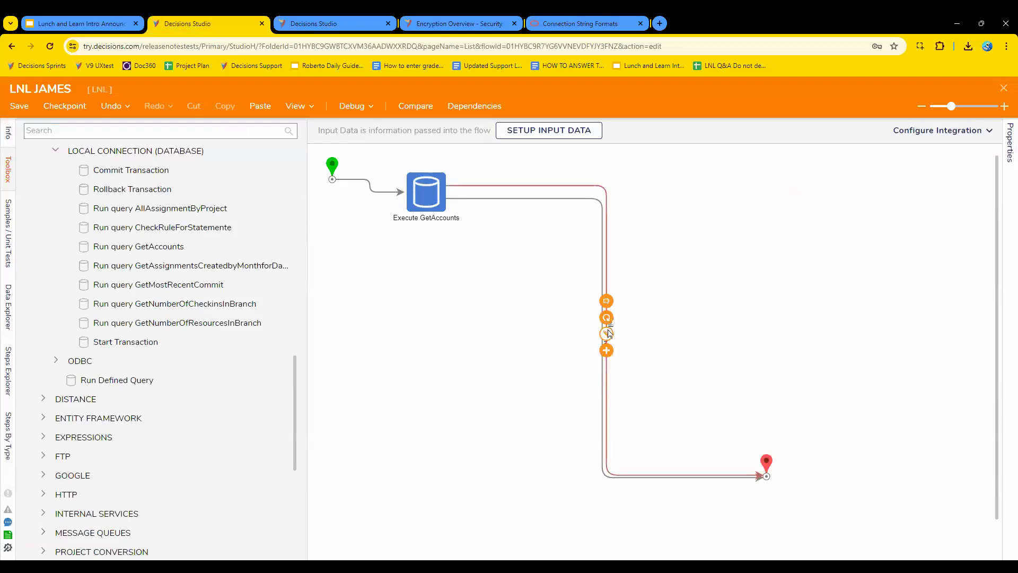
left_click(1004, 89)
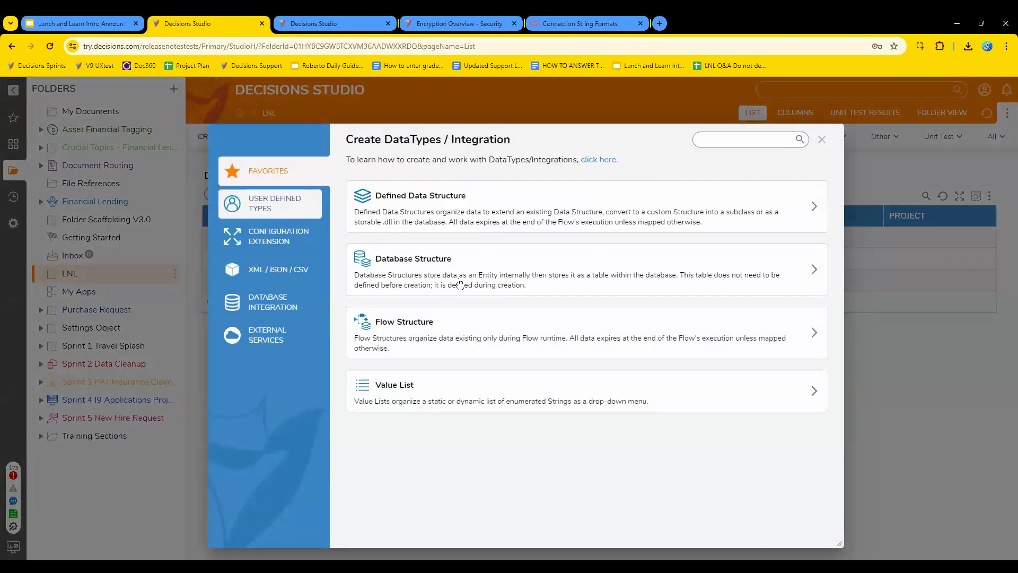
Start a new Database Structure in the LNL folder with a String field named Value and show that field's advanced options.
left_click(461, 285)
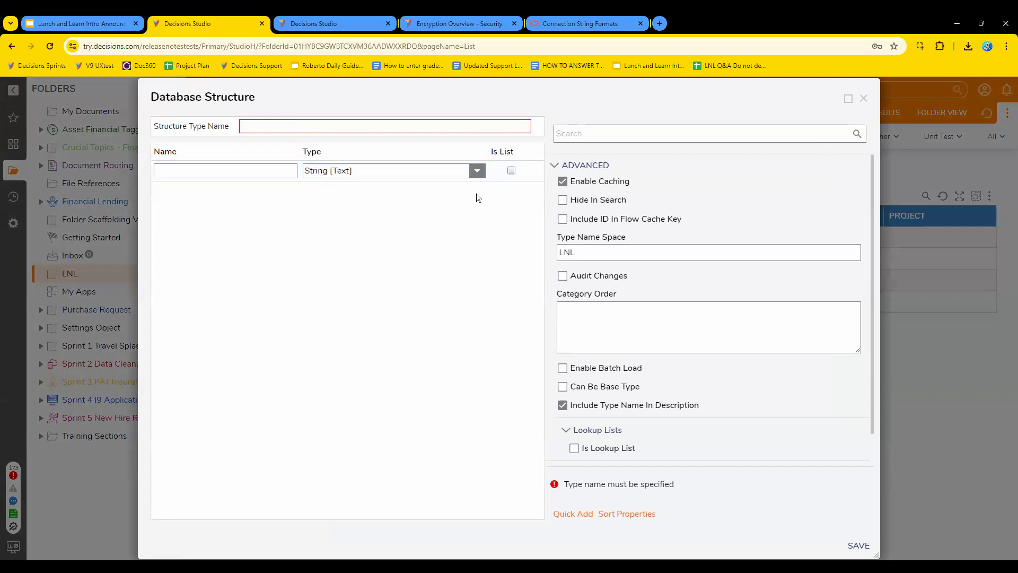
left_click(280, 171)
type("Value")
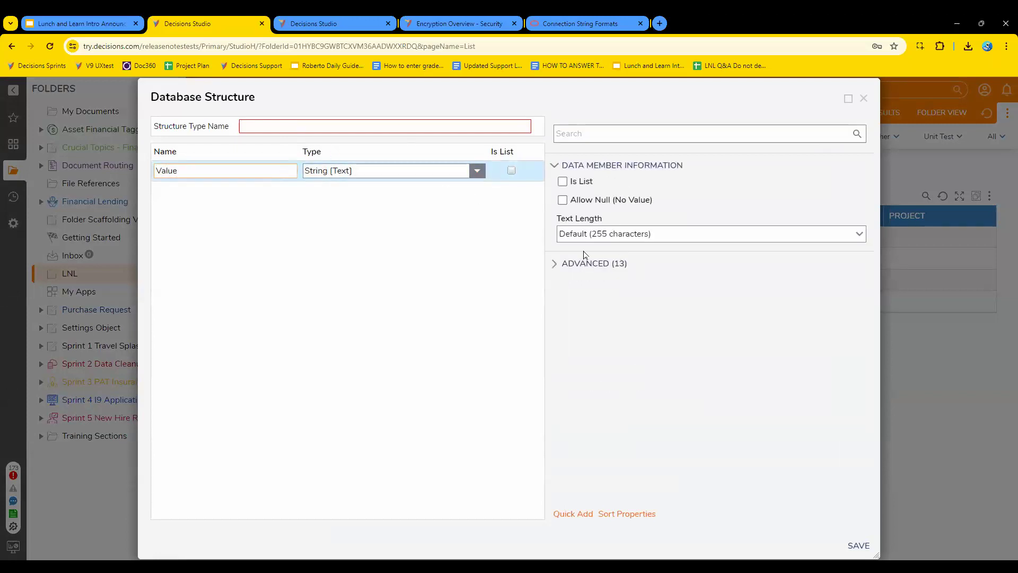
left_click(255, 170)
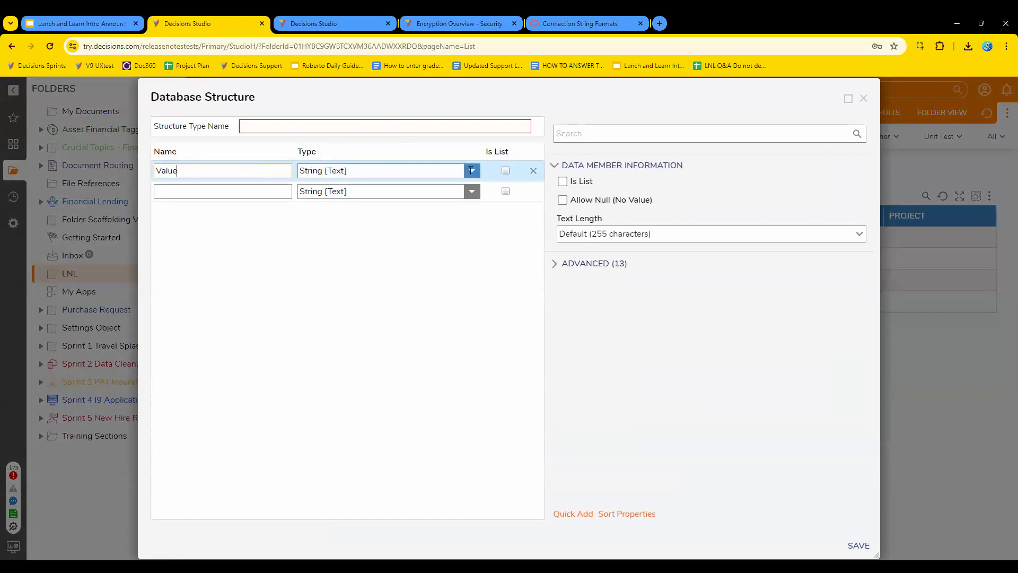
left_click(586, 263)
scroll(726, 365, "down", 1)
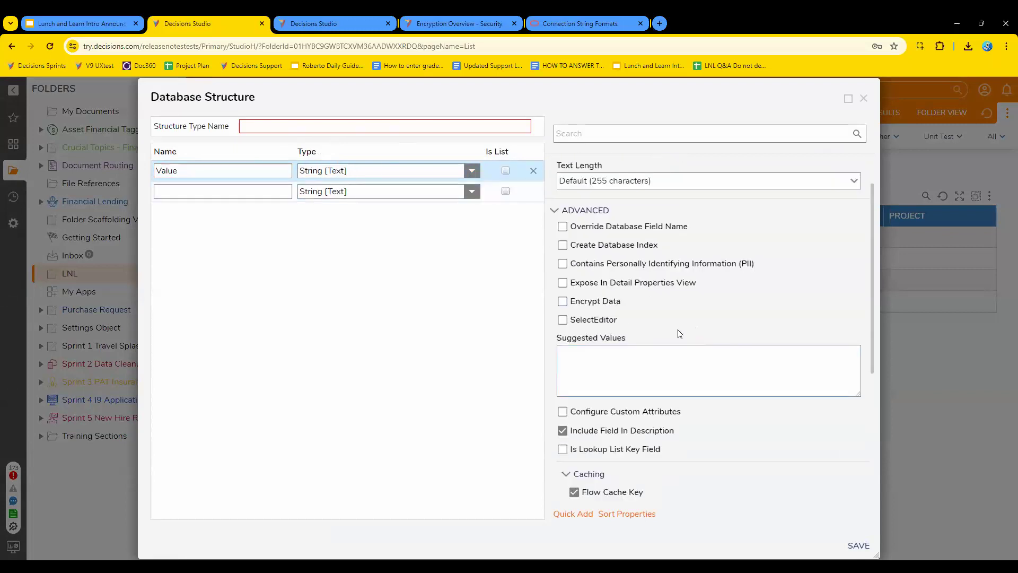
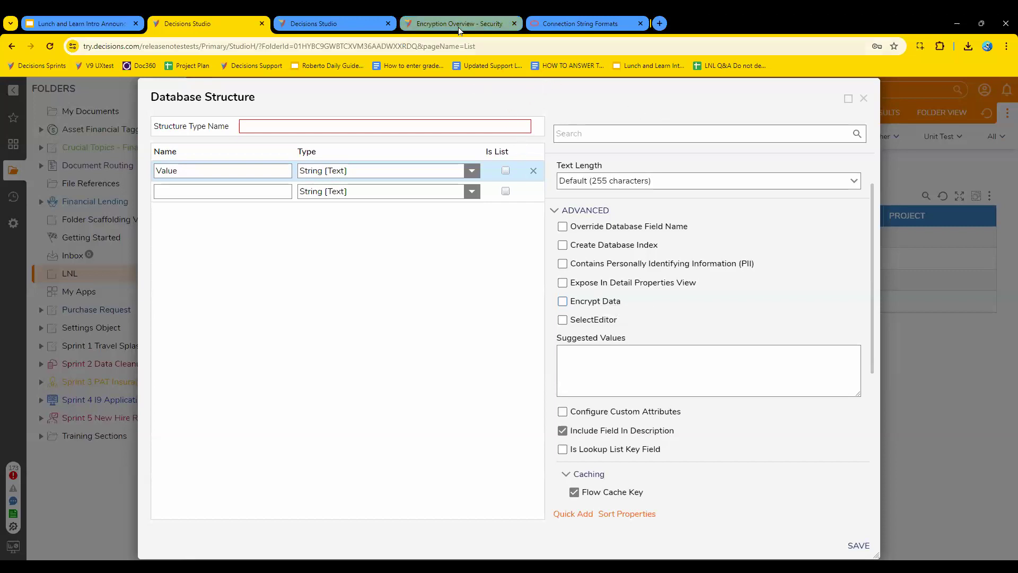
Close the Database Structure dialog without saving and open the LNL JAMES flow for editing.
left_click(864, 98)
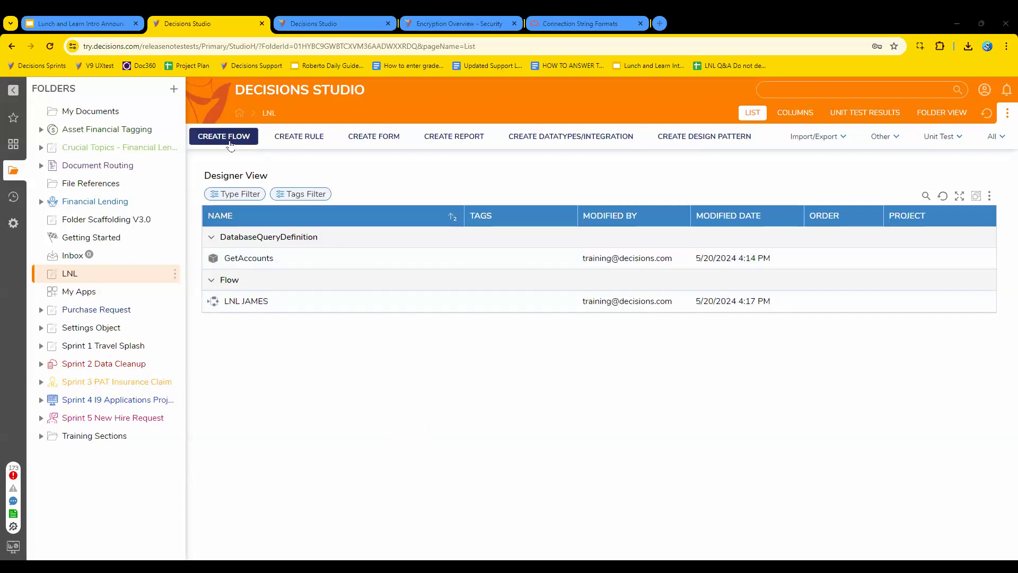
left_click(225, 136)
left_click(822, 140)
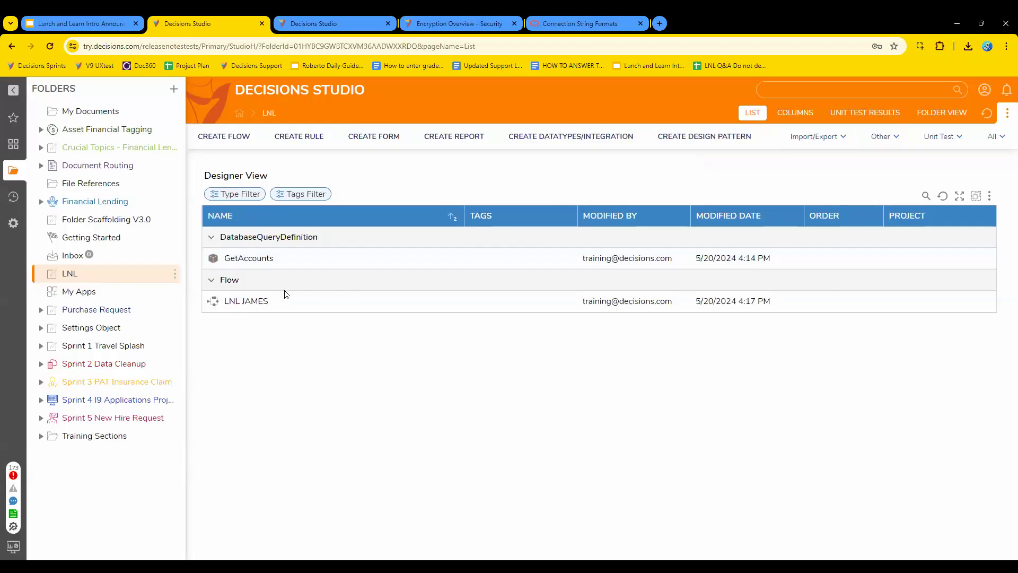
left_click(247, 298)
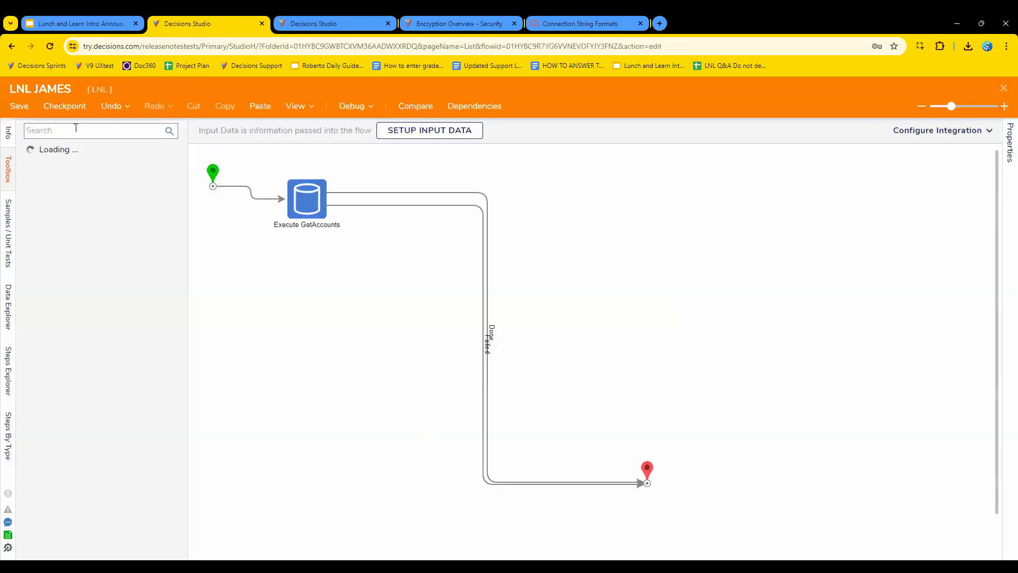
Search the available steps for "exception" and add a Catch Exception step to the LNL JAMES flow.
left_click(76, 129)
type("exception")
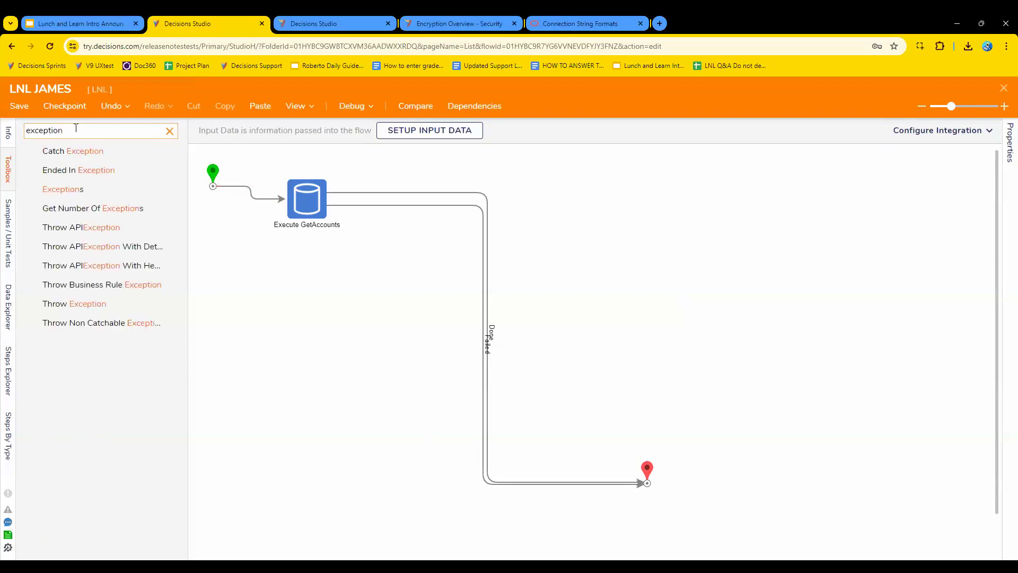
left_click_drag(72, 152, 653, 349)
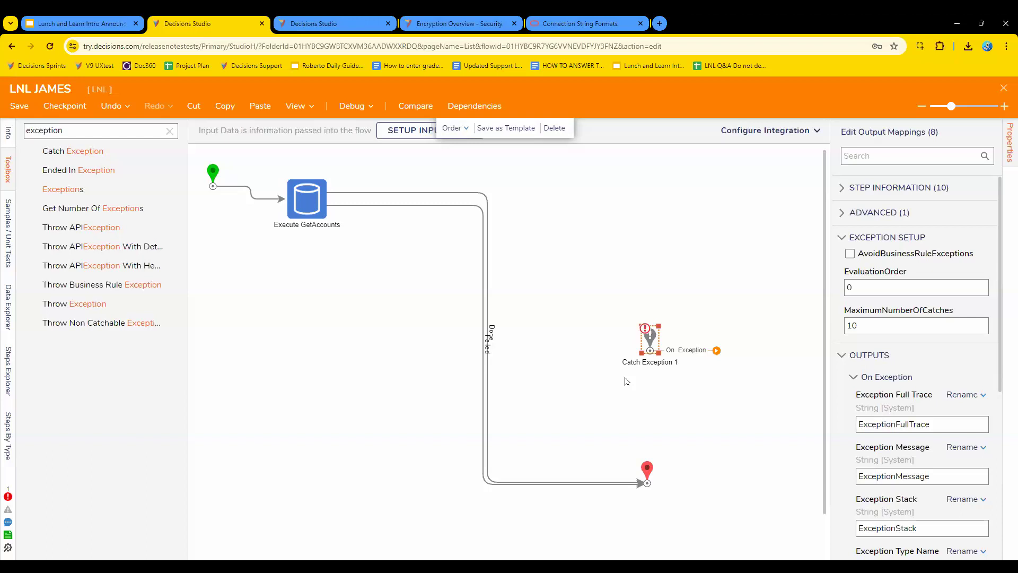
Move the Catch Exception step below the start step, level with the end step, and close the flow with its changes saved.
left_click_drag(640, 352, 246, 485)
left_click(322, 432)
left_click(259, 479)
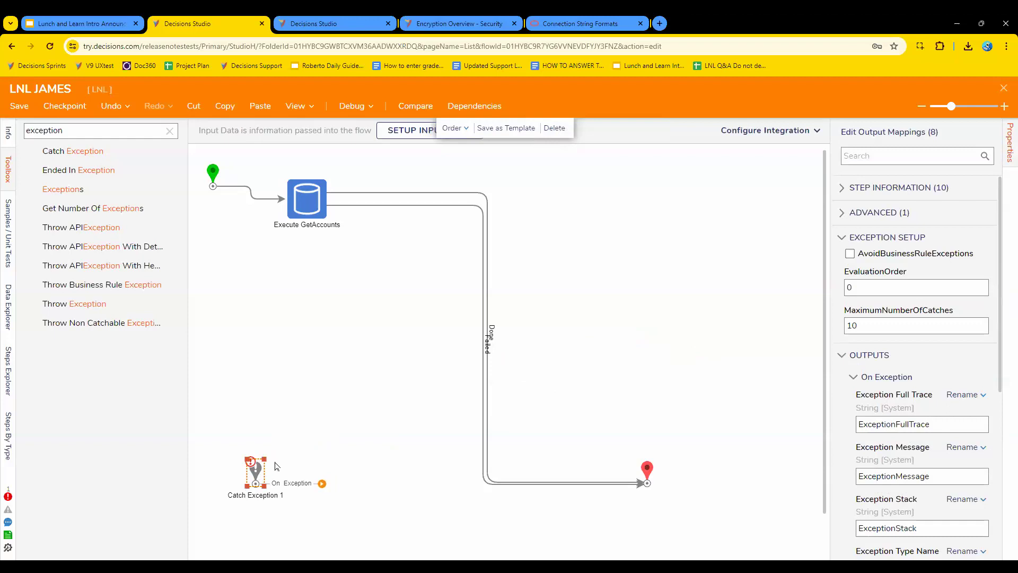
left_click(338, 455)
left_click(1005, 88)
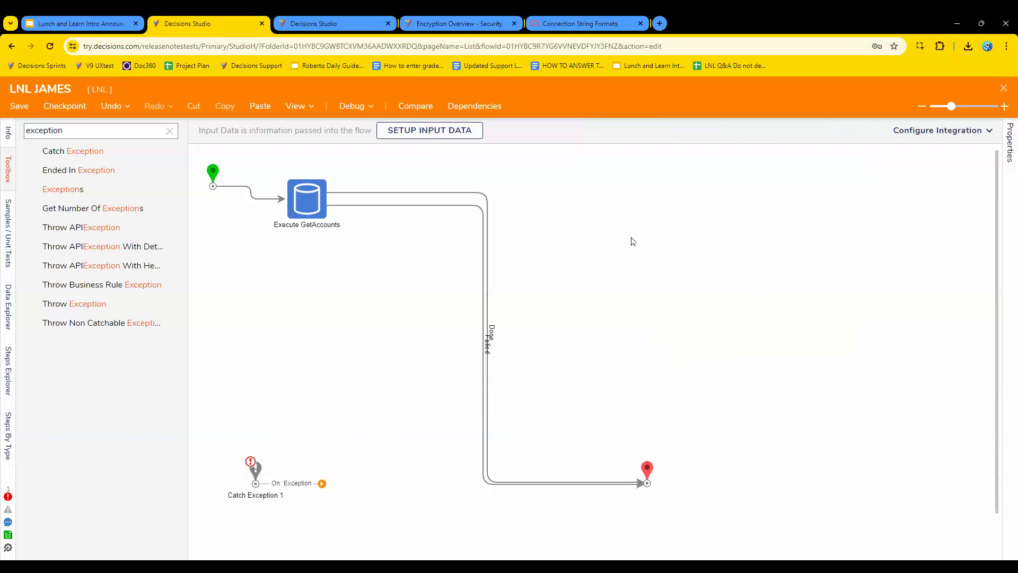
left_click(646, 378)
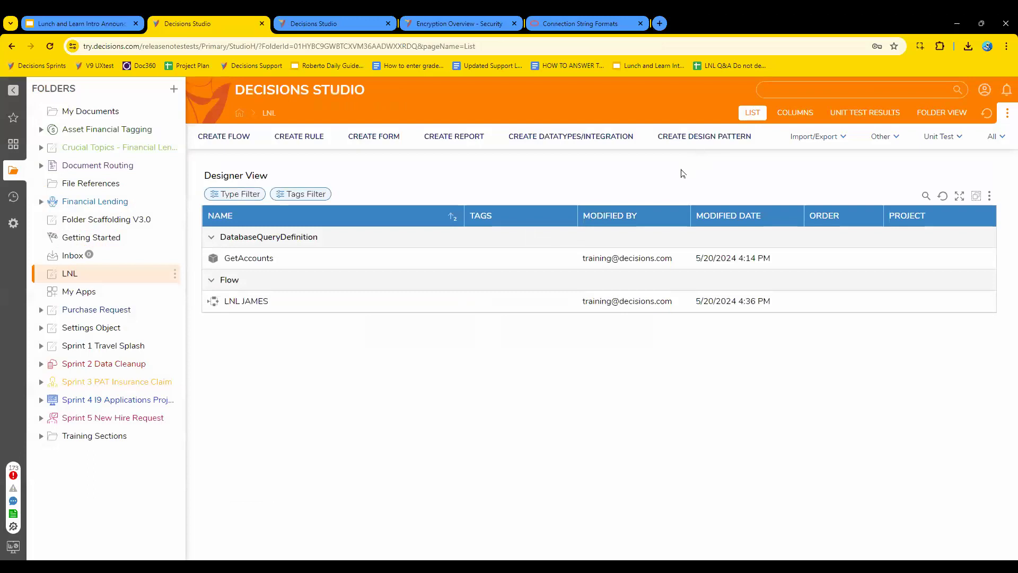
Create a new flow named James2 in the LNL folder.
left_click(245, 147)
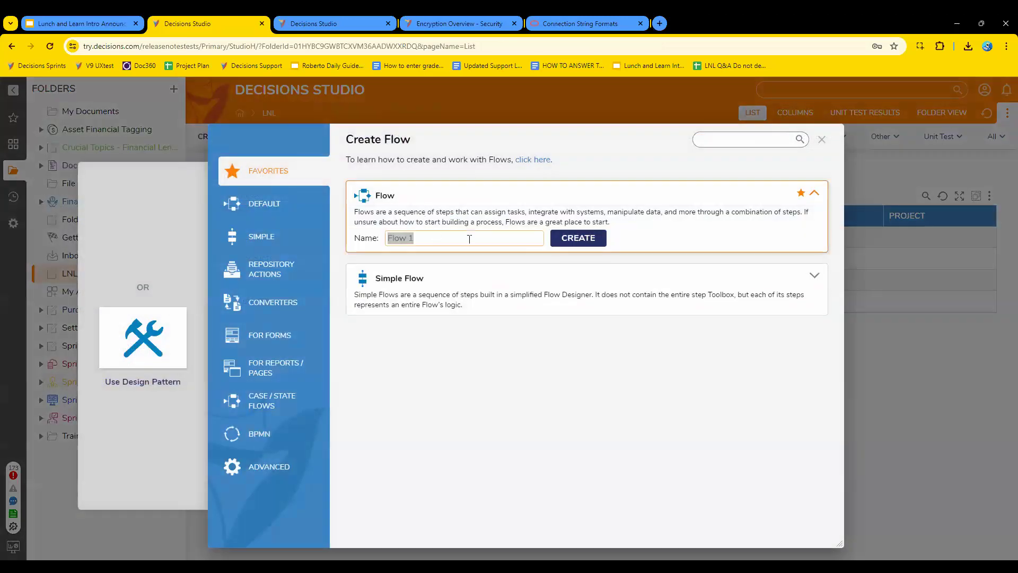
type("James2")
key("Return")
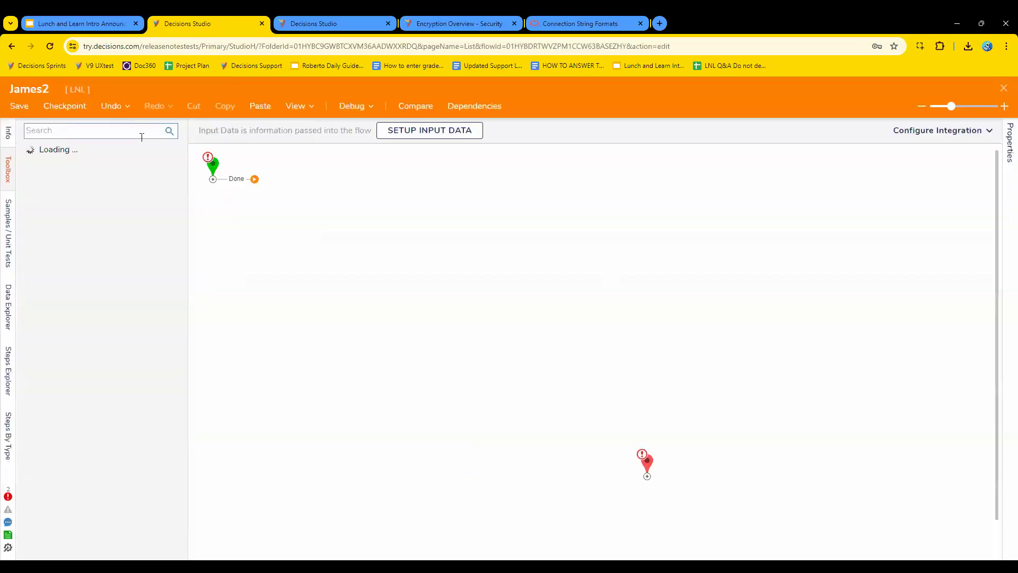
Add a Create Data step without defining any data and connect it between the start and end steps.
left_click(140, 133)
type("create")
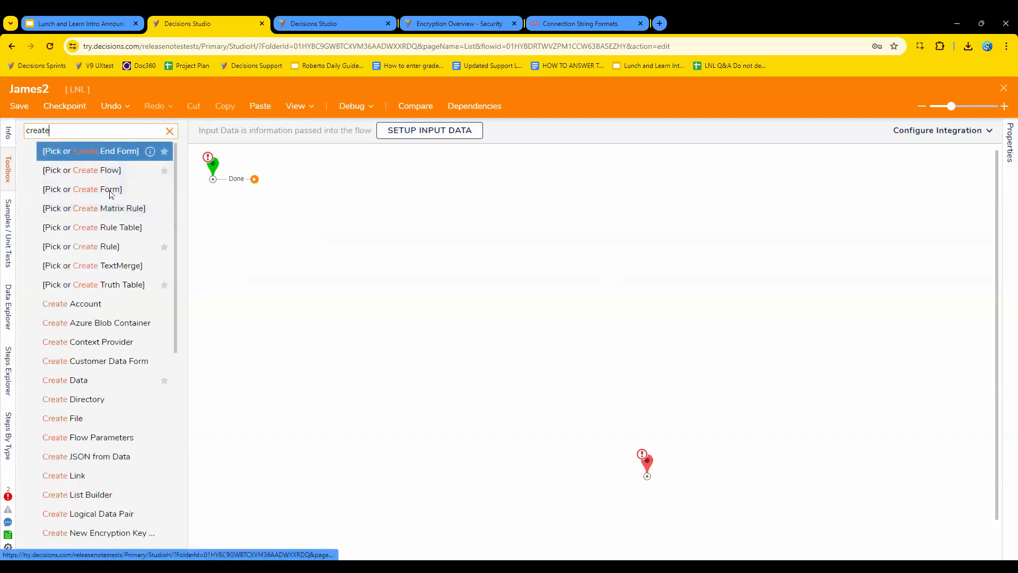
left_click(170, 132)
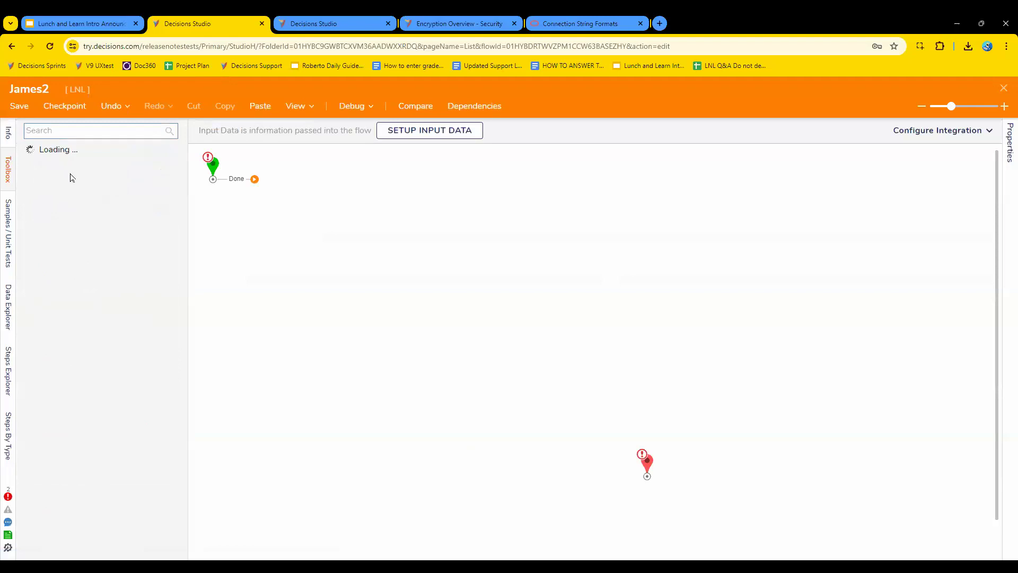
left_click_drag(85, 215, 313, 222)
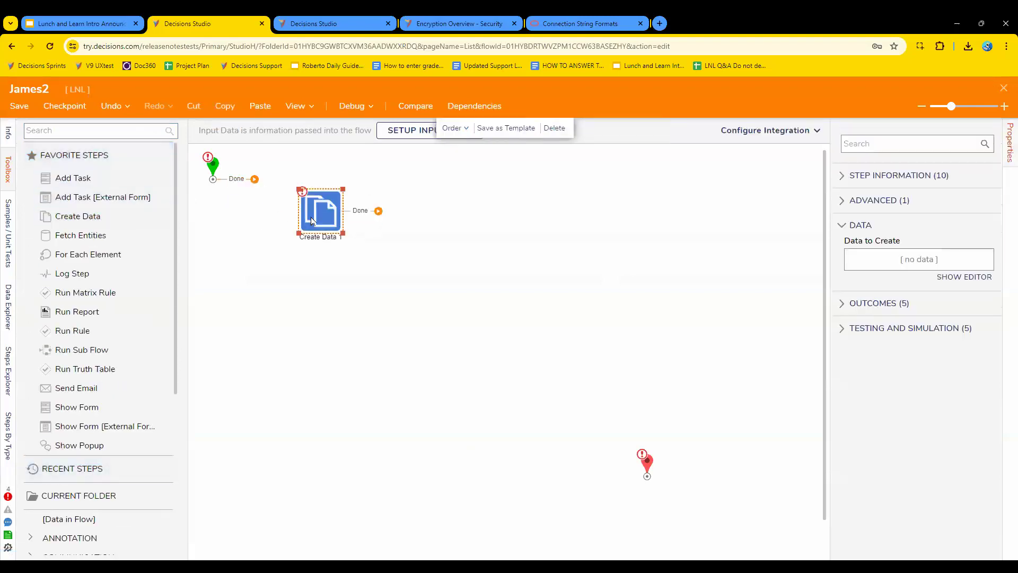
left_click(965, 277)
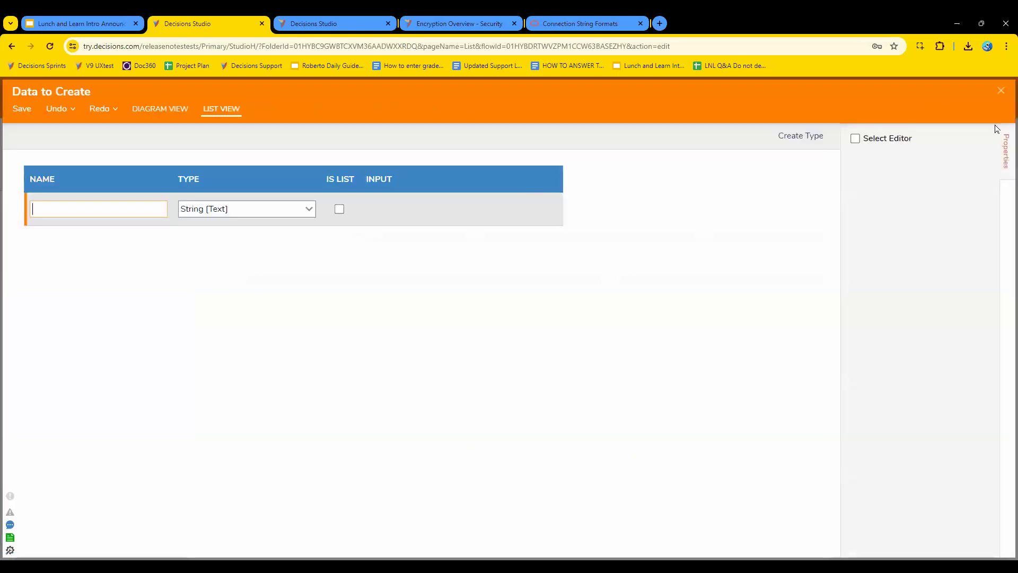
left_click(1002, 92)
left_click(358, 271)
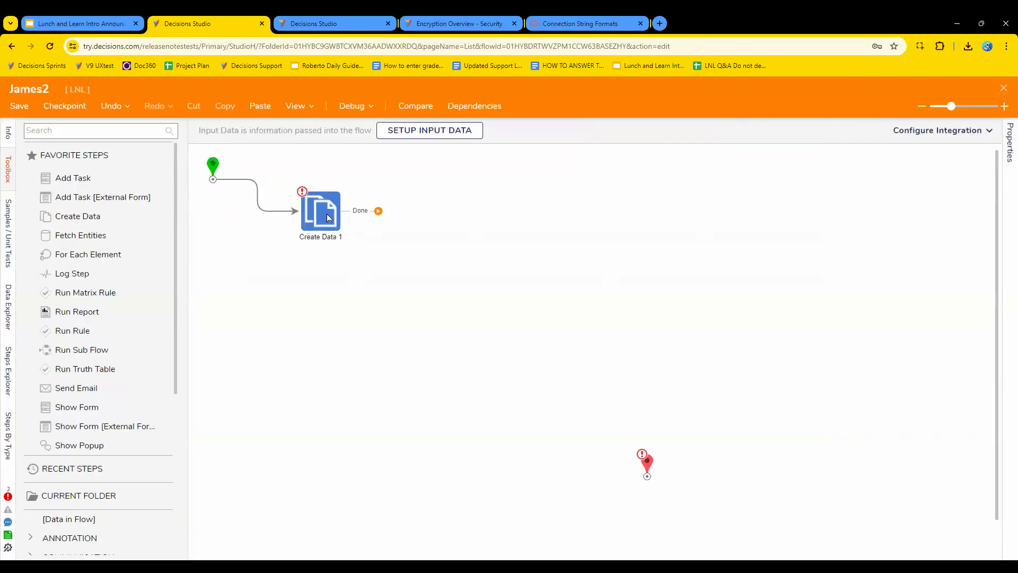
left_click_drag(328, 218, 327, 234)
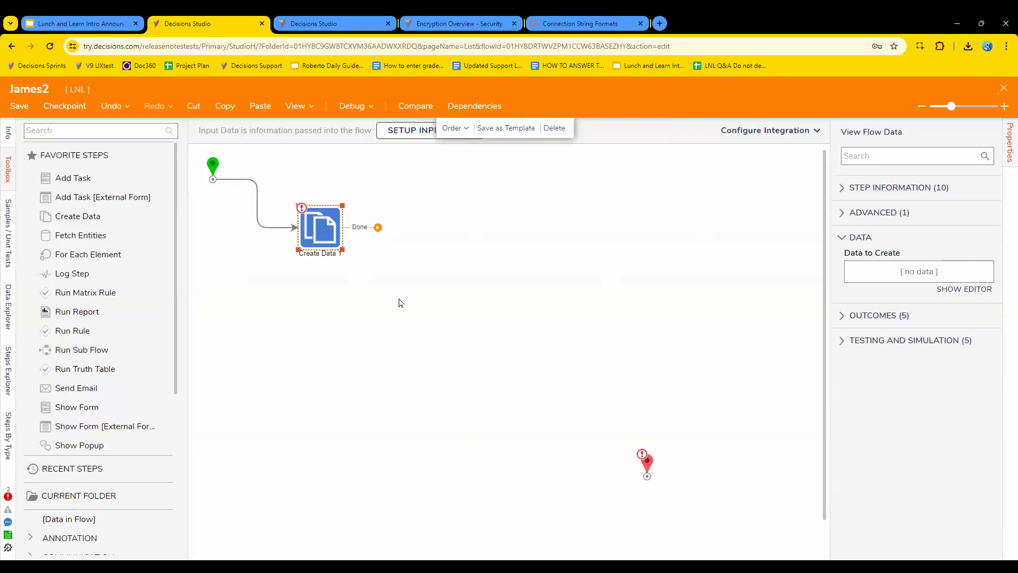
left_click_drag(378, 227, 647, 467)
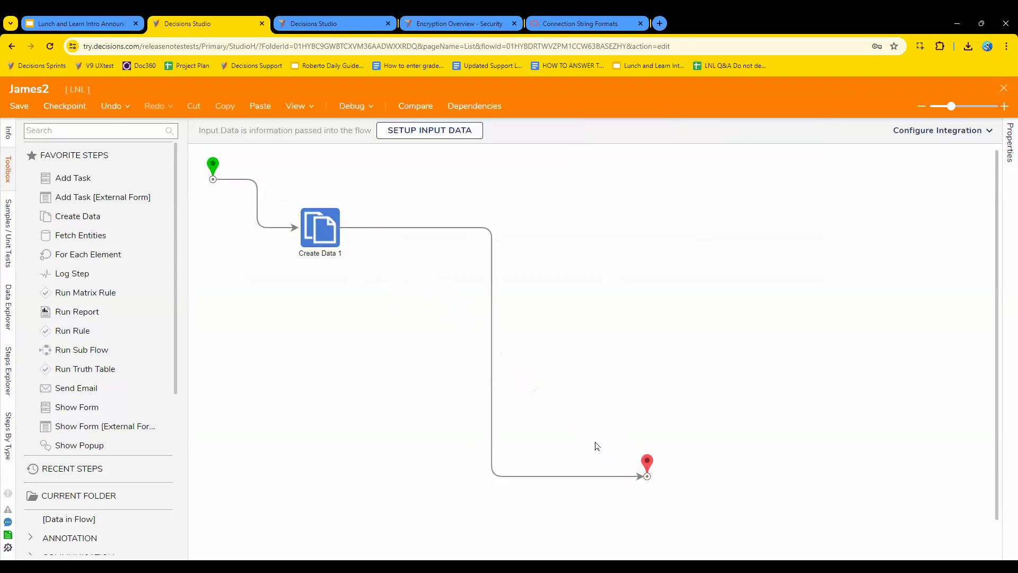
Rename the Create Data step as Catch Exception.
left_click(321, 246)
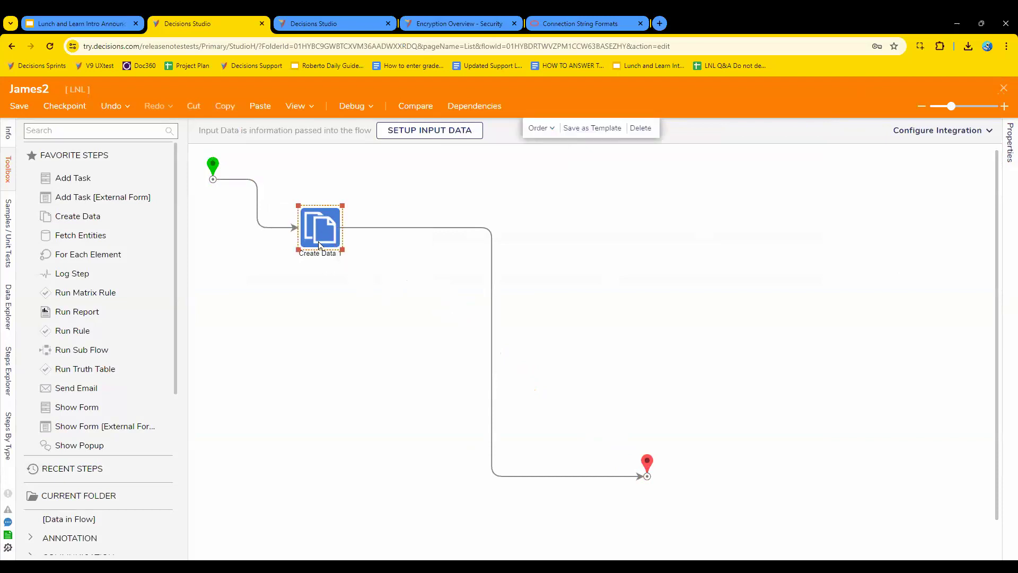
left_click(891, 188)
left_click(905, 220)
key("ctrl+a")
type("Catch")
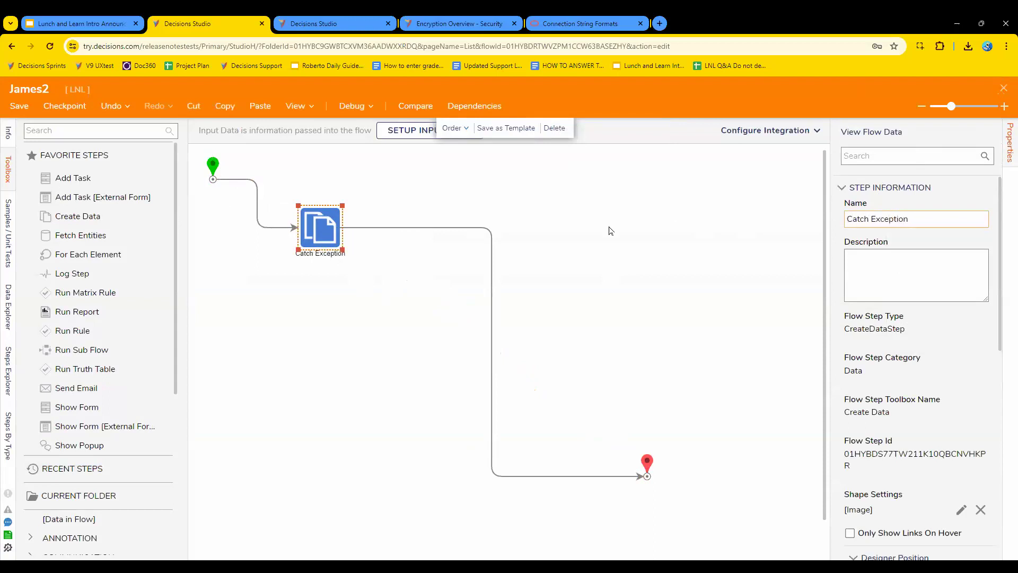
left_click(611, 246)
left_click(325, 239)
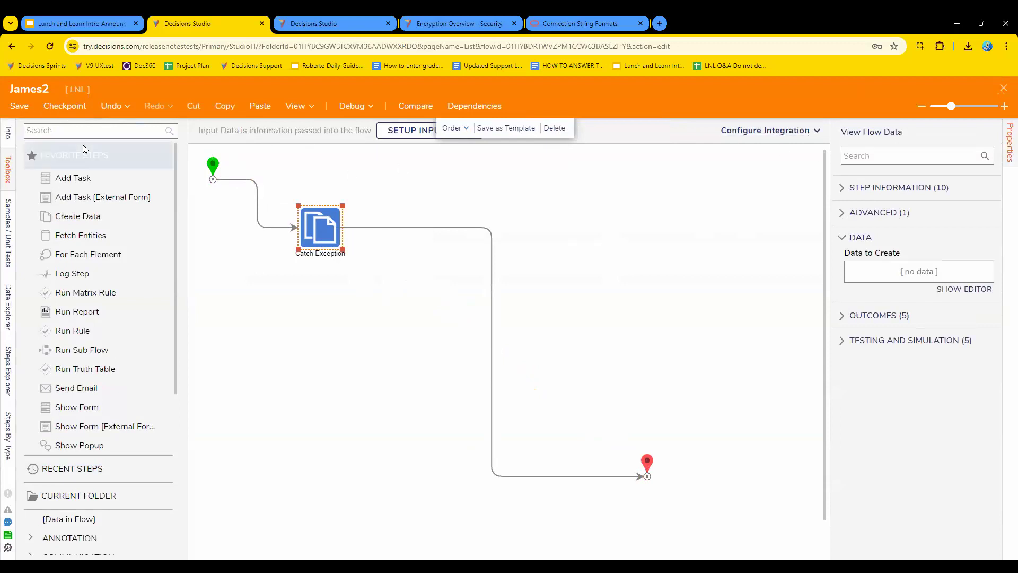
Rename the James2 flow as Project Exception Catcher, save it and close the flow designer.
left_click(8, 132)
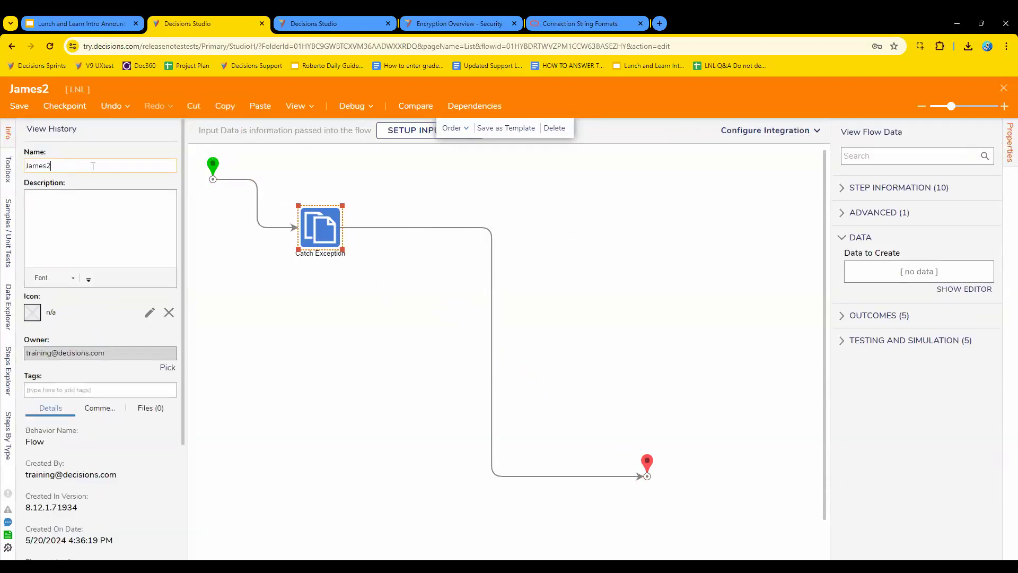
left_click_drag(51, 166, 32, 167)
type("Fl")
left_click(19, 106)
left_click(650, 380)
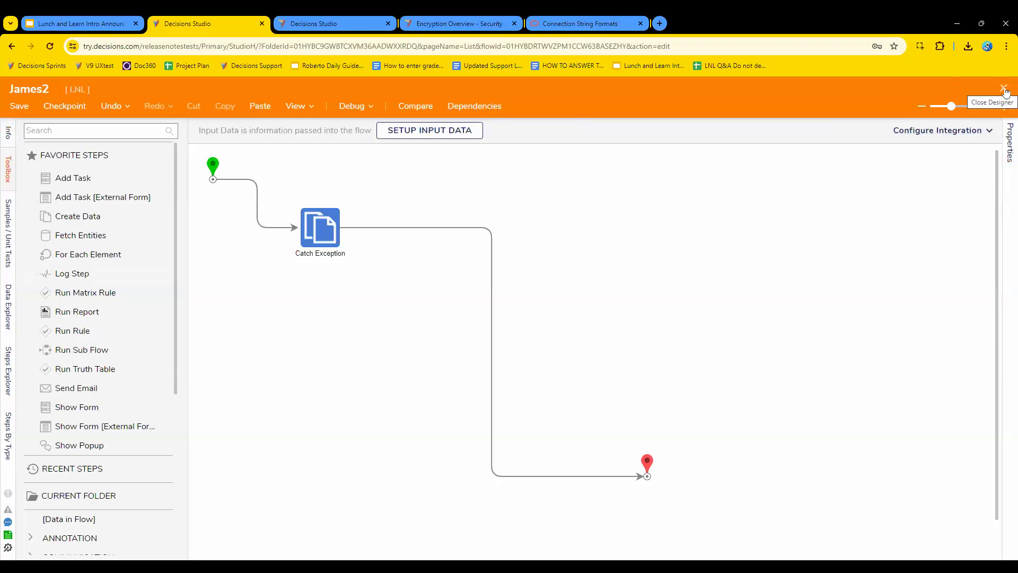
left_click(1004, 88)
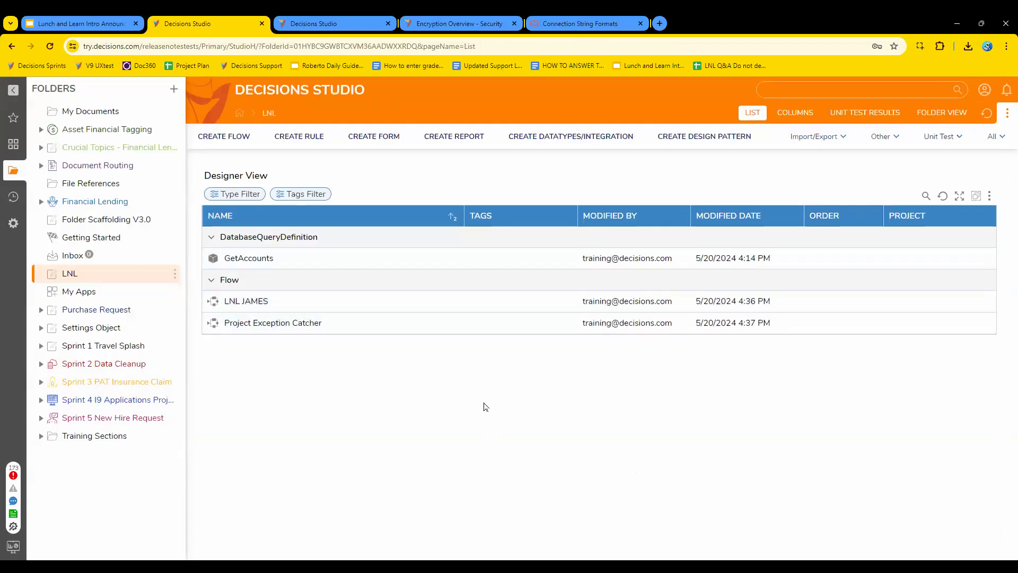
Create another flow in the LNL folder named "Default flow with exception process".
left_click(236, 142)
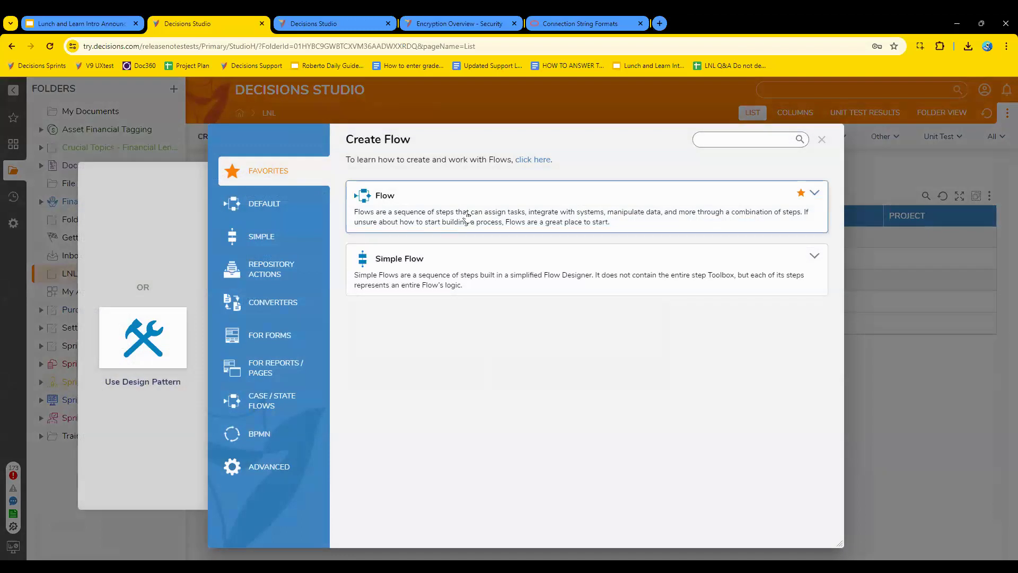
left_click(477, 211)
type("F")
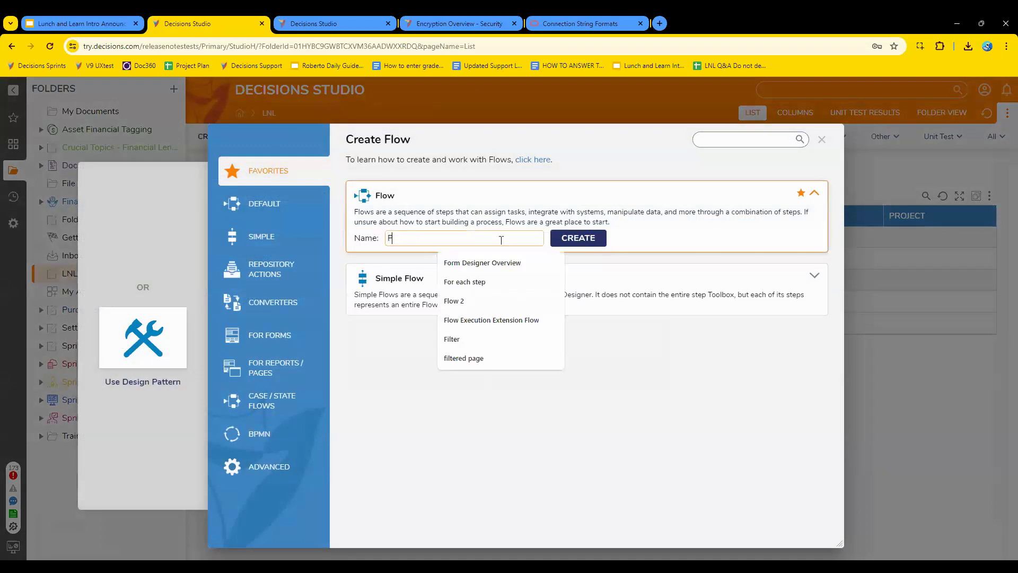
type("low de")
key("BackSpace")
key("BackSpace")
key("BackSpace")
key("BackSpace")
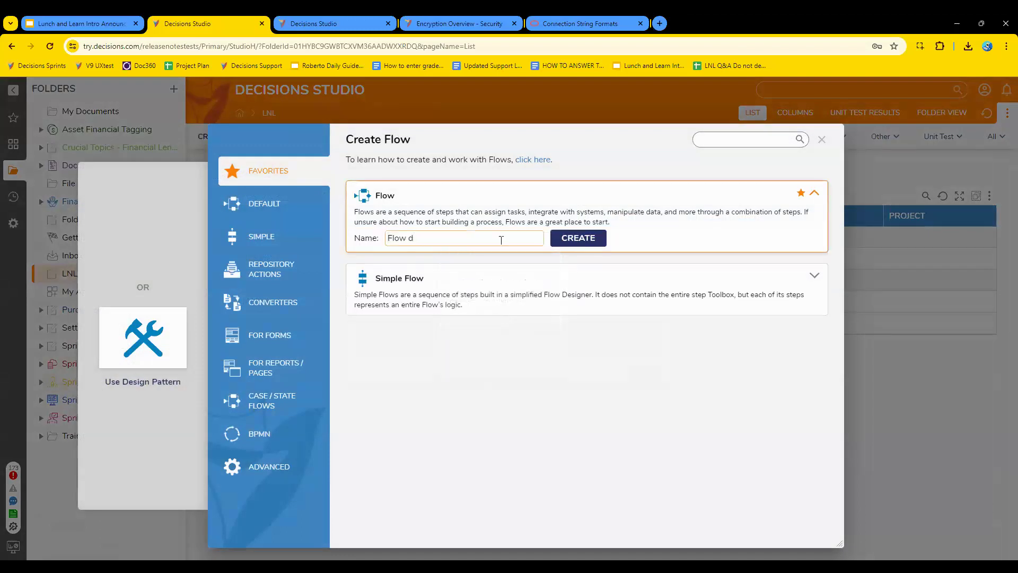
key("BackSpace")
key("BackSpace")
key("BackSpace")
type("Default flo")
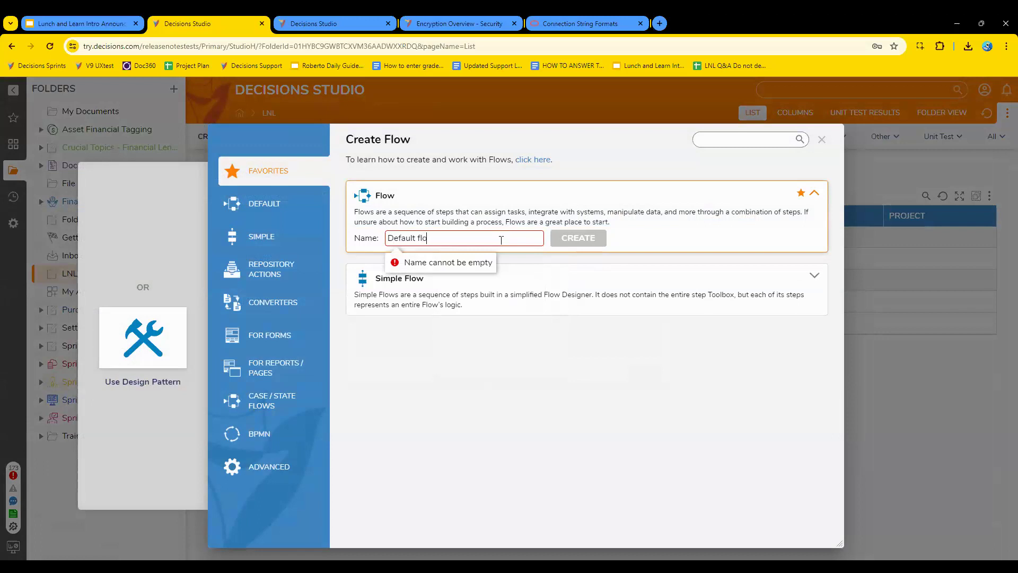
type("w with exception process")
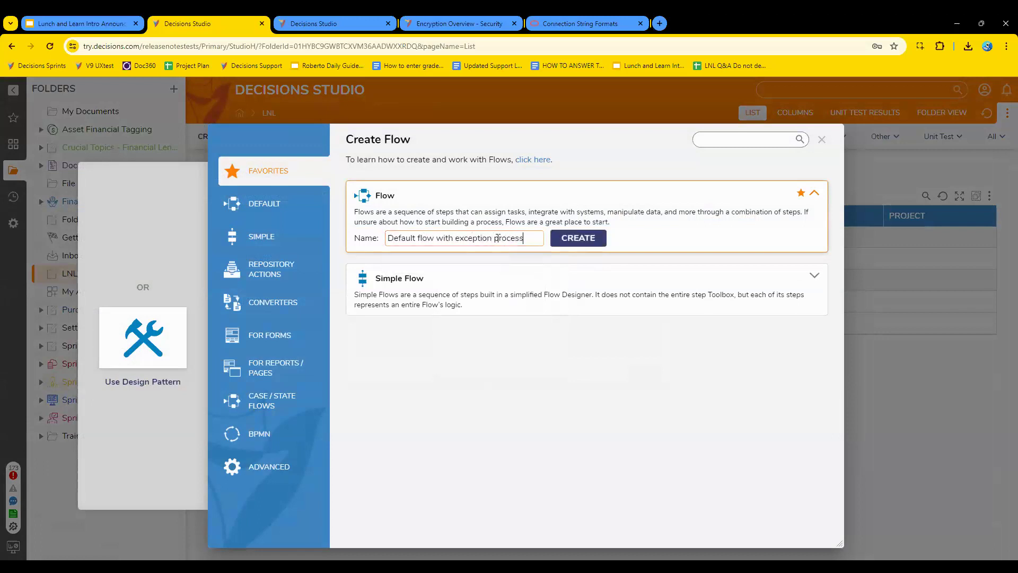
left_click(578, 238)
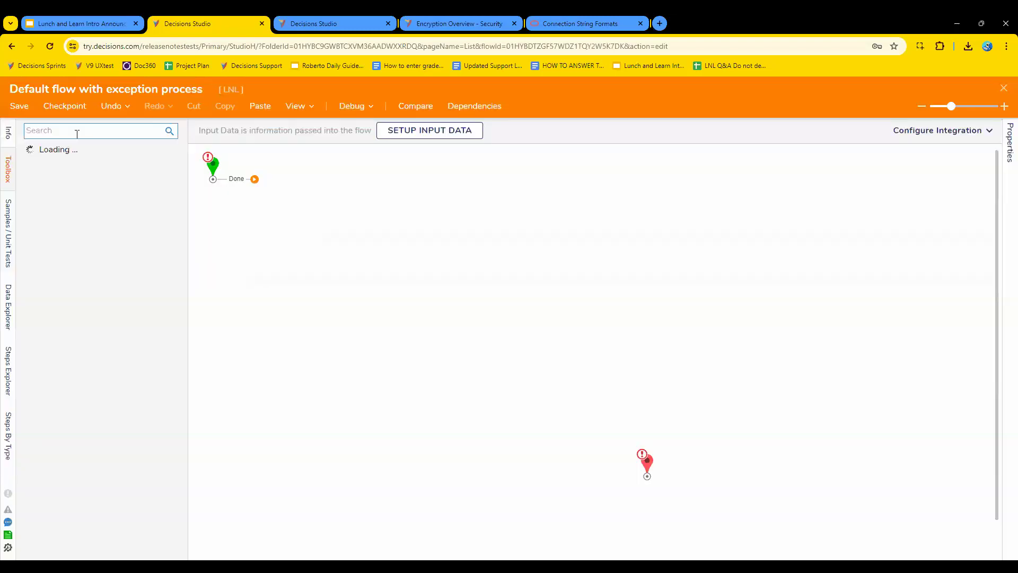
Add a Catch Exception step and the Project Exception Catcher flow as a step beside it.
left_click(73, 134)
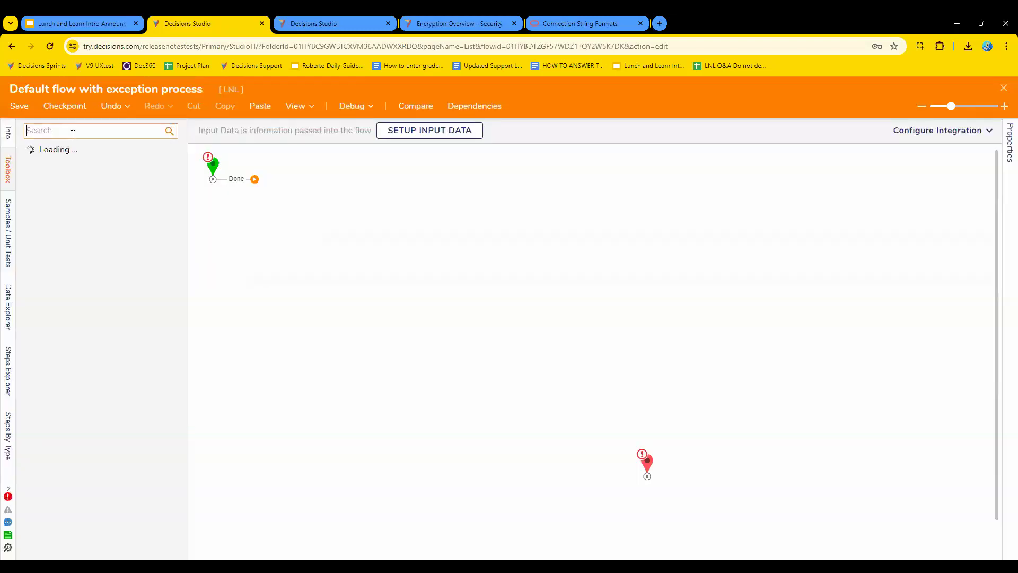
type("catch")
left_click_drag(97, 171, 373, 292)
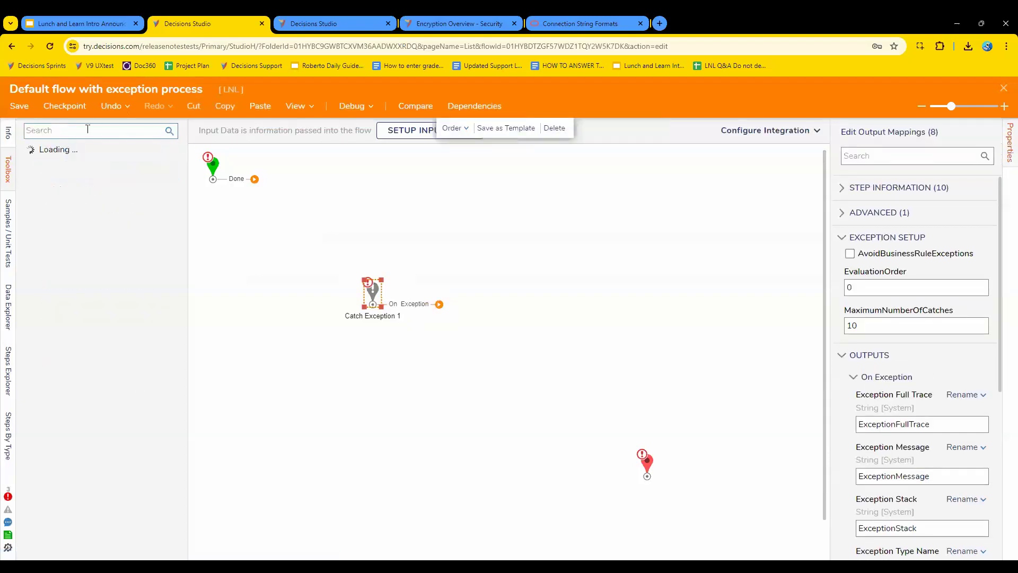
left_click(86, 133)
type("exception catcher")
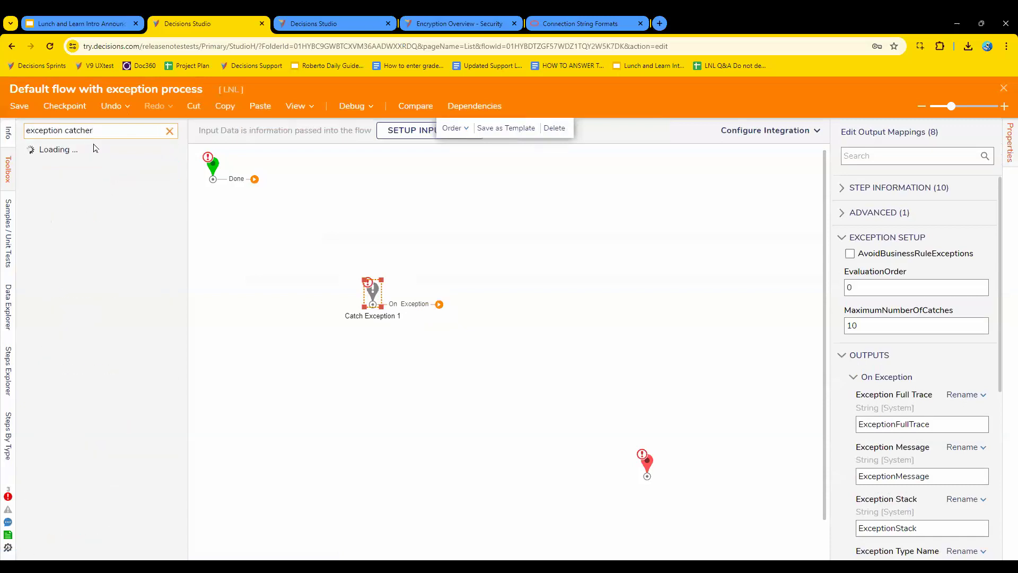
left_click_drag(94, 151, 476, 261)
Reposition Catch Exception and connect it through the Project Exception Catcher step to the end step.
left_click_drag(373, 293, 337, 250)
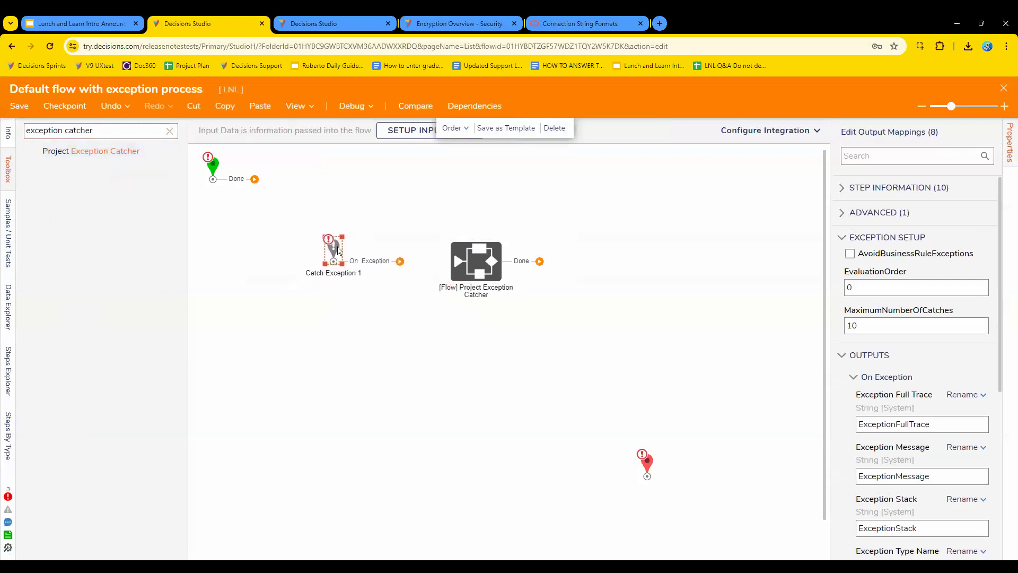
left_click_drag(401, 263, 472, 260)
left_click_drag(540, 261, 647, 476)
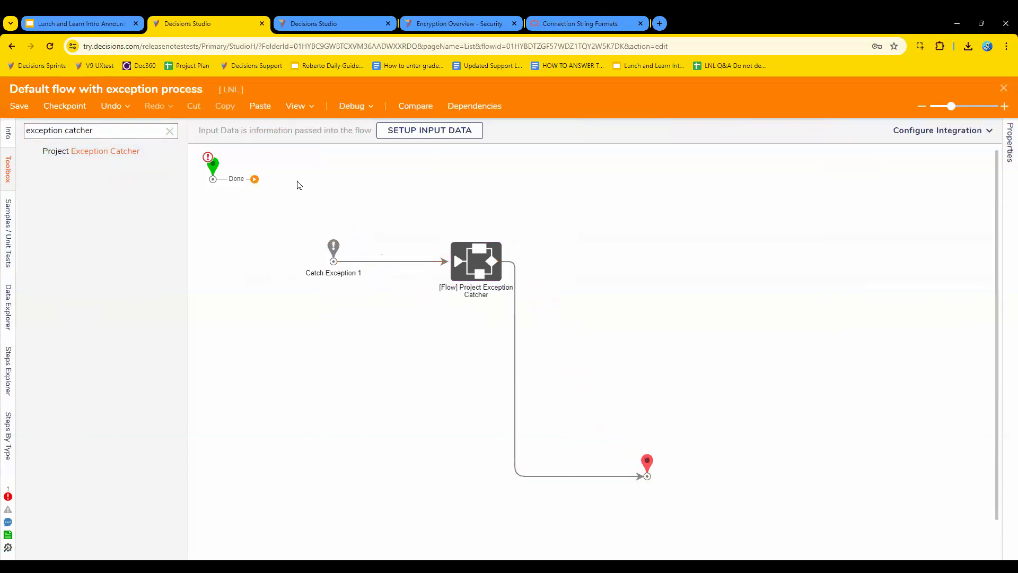
Move the Catch Exception and Project Exception Catcher steps together to line up horizontally with the end step.
mouse_move(483, 170)
left_mouse_down()
mouse_move(426, 272)
mouse_move(372, 286)
left_mouse_up()
mouse_move(516, 188)
left_mouse_down()
mouse_move(413, 297)
mouse_move(297, 309)
left_mouse_up()
left_click_drag(334, 277, 271, 467)
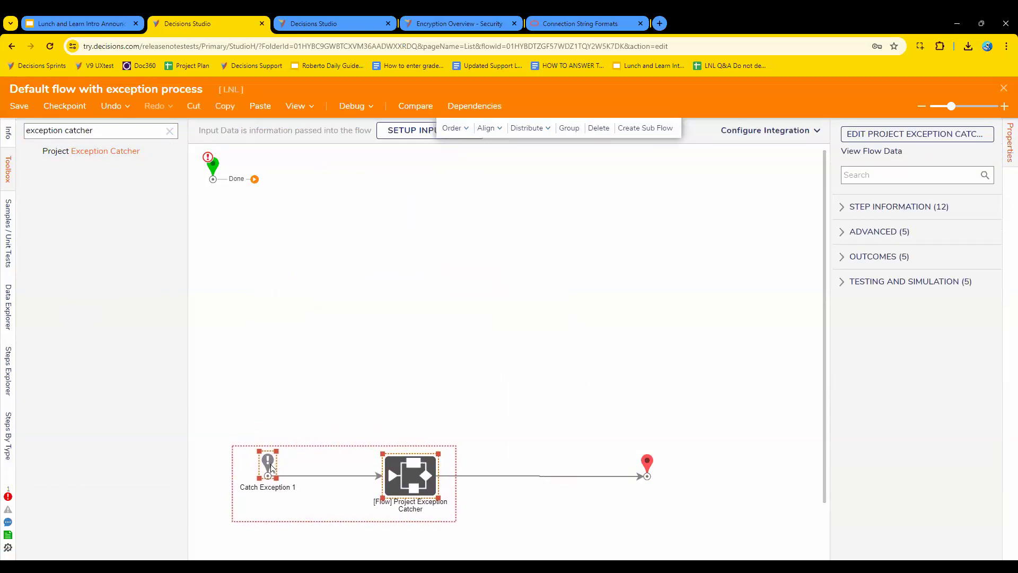
left_click_drag(271, 464, 271, 464)
Save the "Default flow with exception process" flow without notes and close the flow designer.
left_click(19, 106)
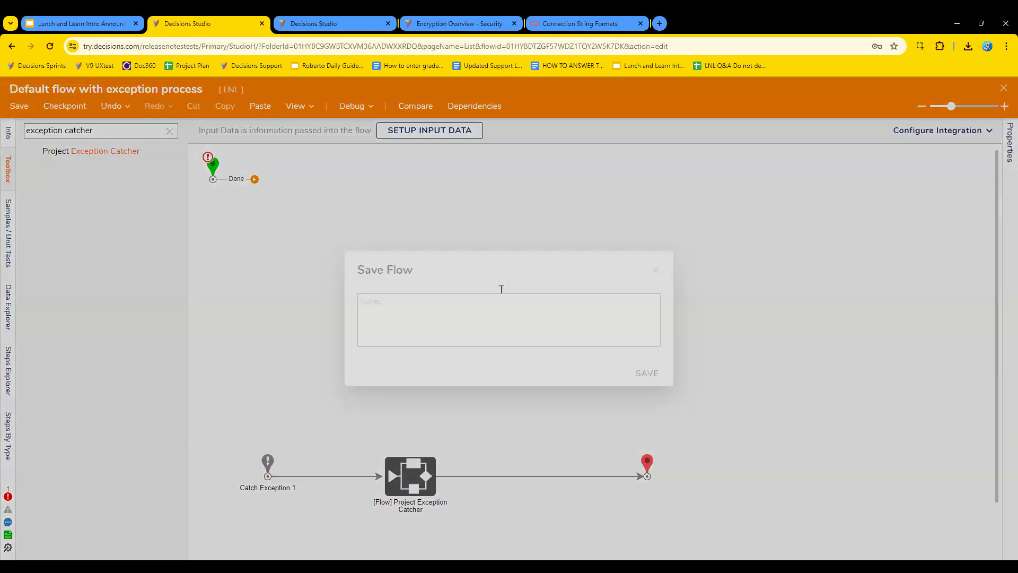
left_click(652, 371)
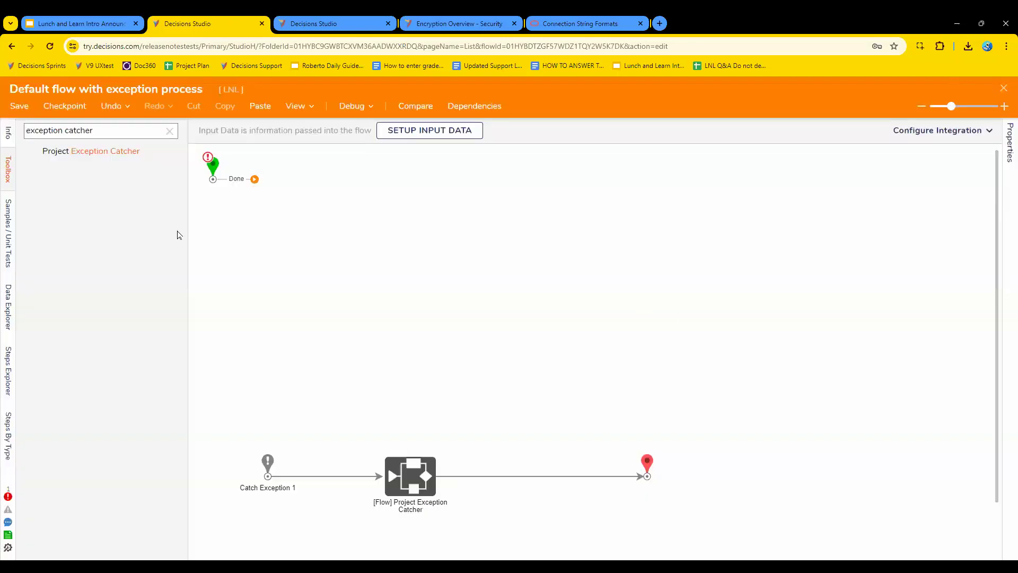
left_click(1004, 88)
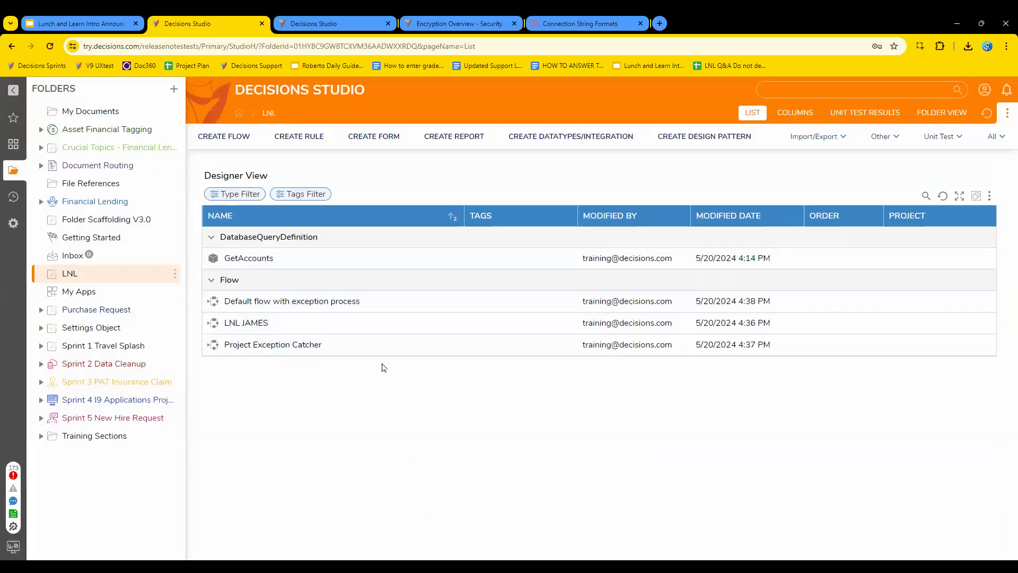
Make the "Default flow with exception process" flow in the LNL folder a template.
left_click(270, 302)
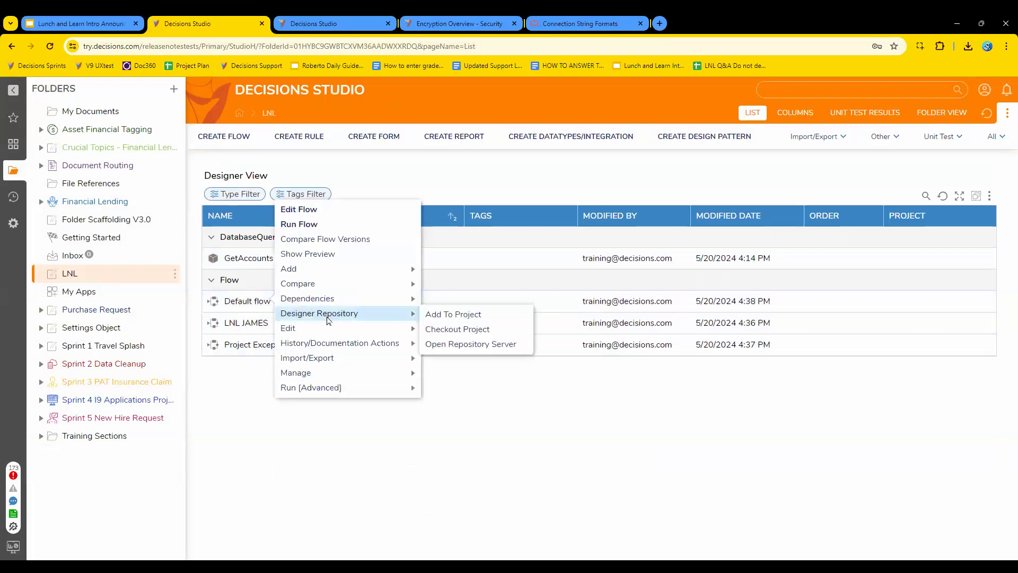
mouse_move(322, 330)
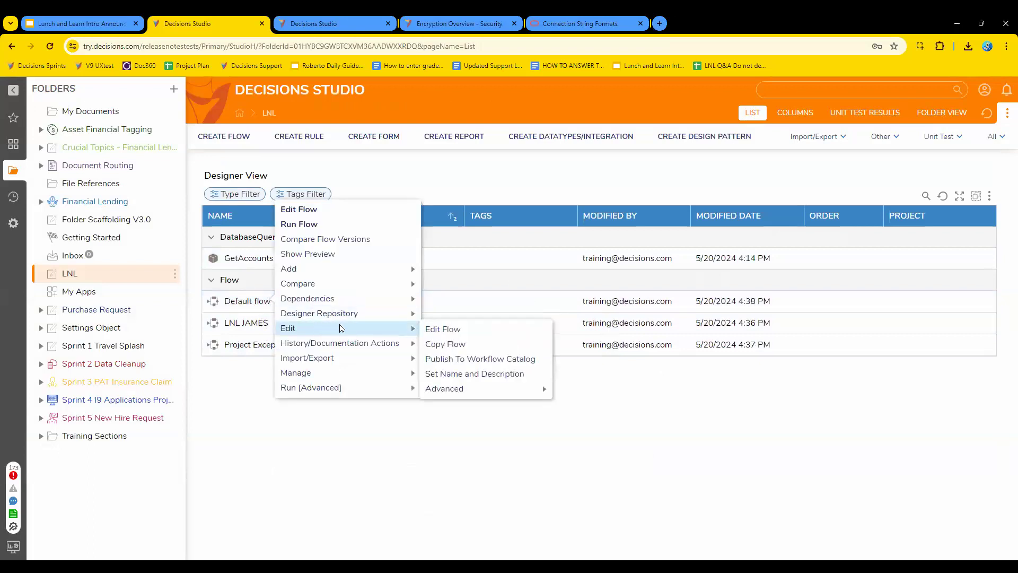
mouse_move(462, 391)
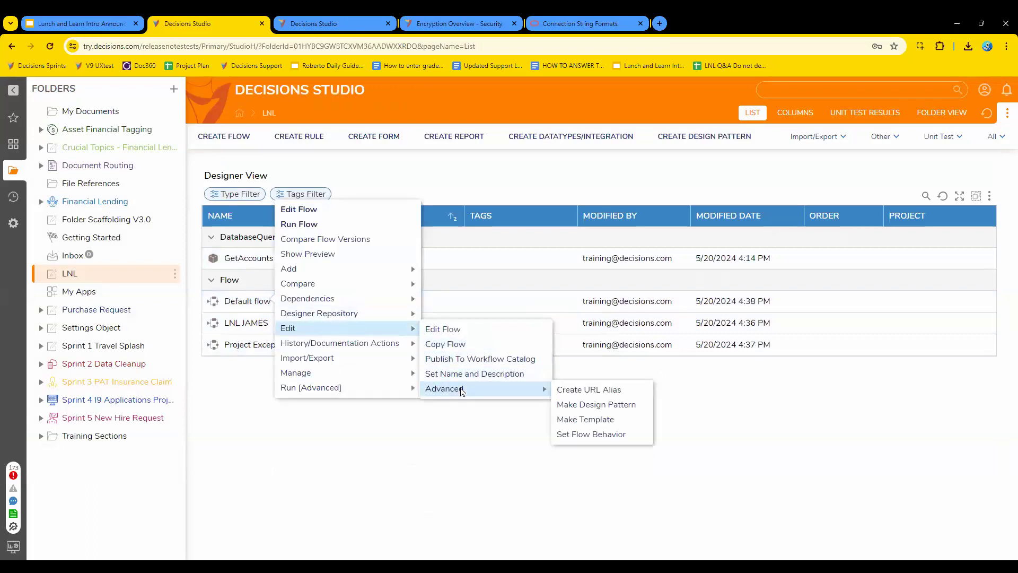
left_click(610, 423)
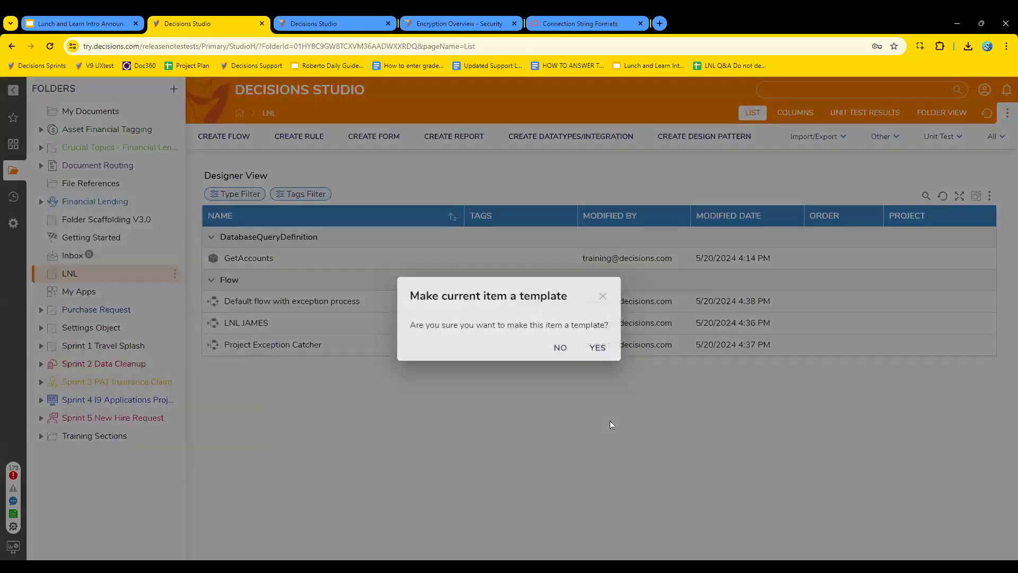
left_click(598, 348)
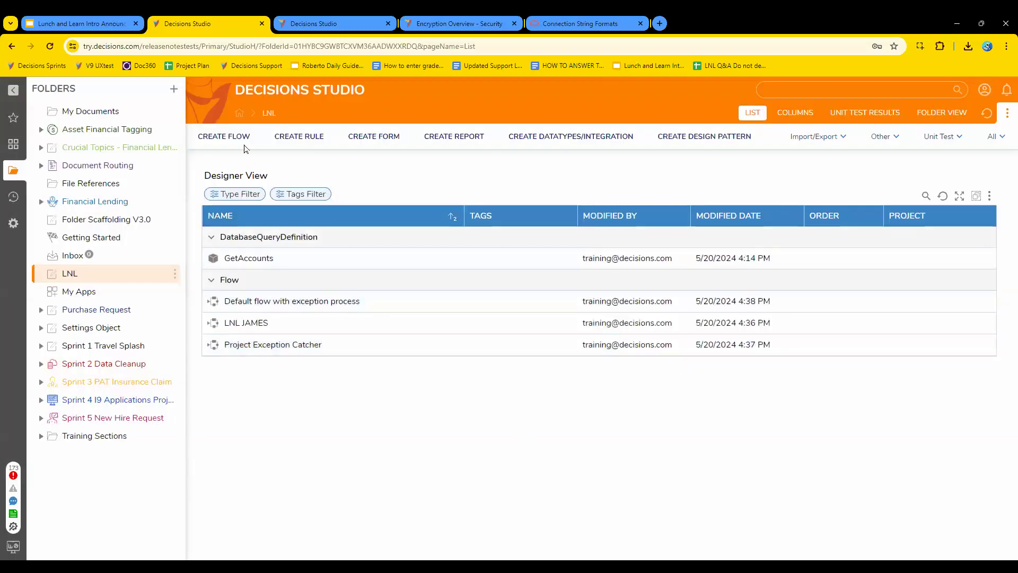
Start creating a flow in the LNL folder and look through the Advanced and Case / State flow types for the exception template.
left_click(224, 138)
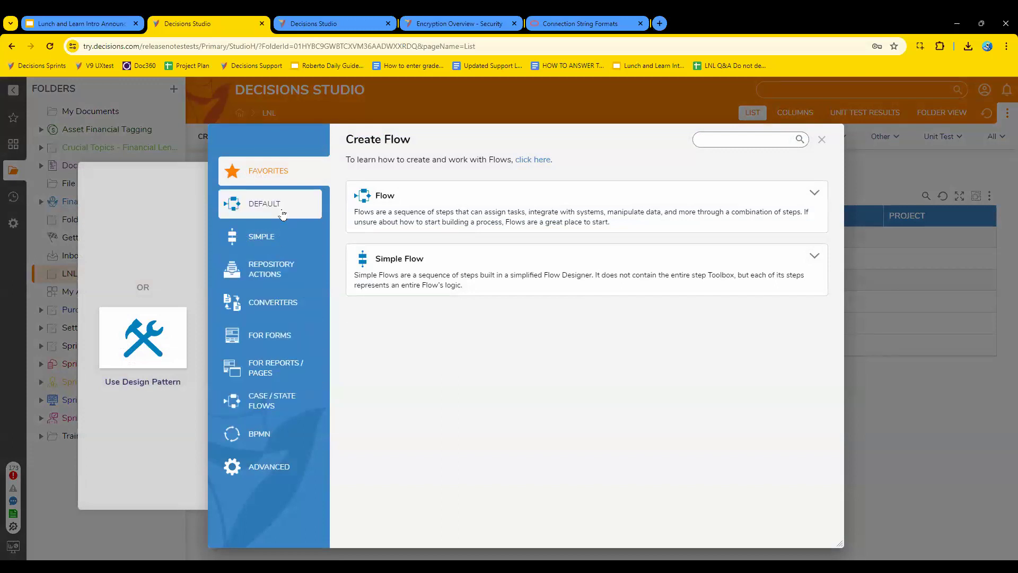
left_click(281, 466)
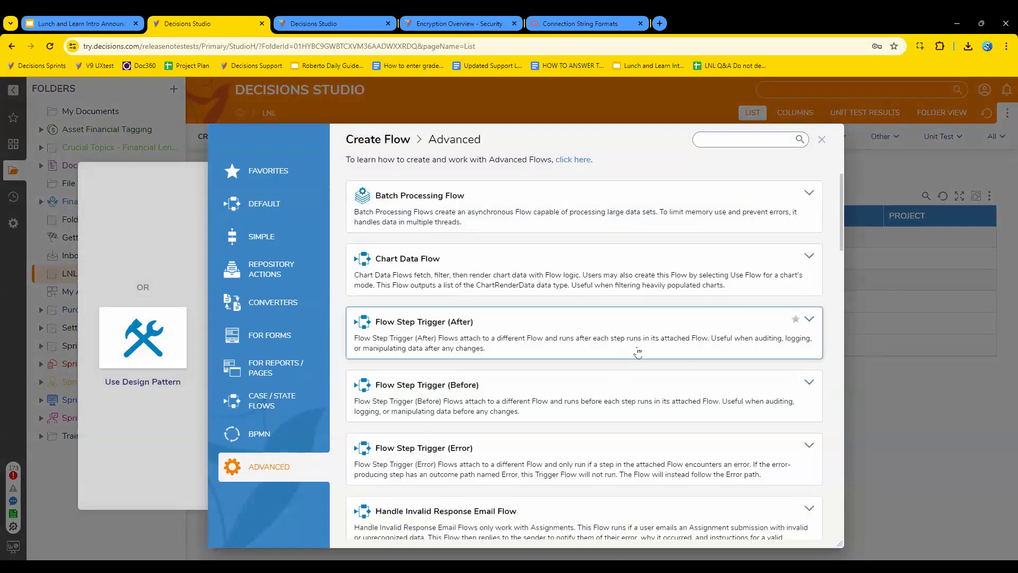
scroll(639, 352, "down", 5)
scroll(638, 352, "down", 12)
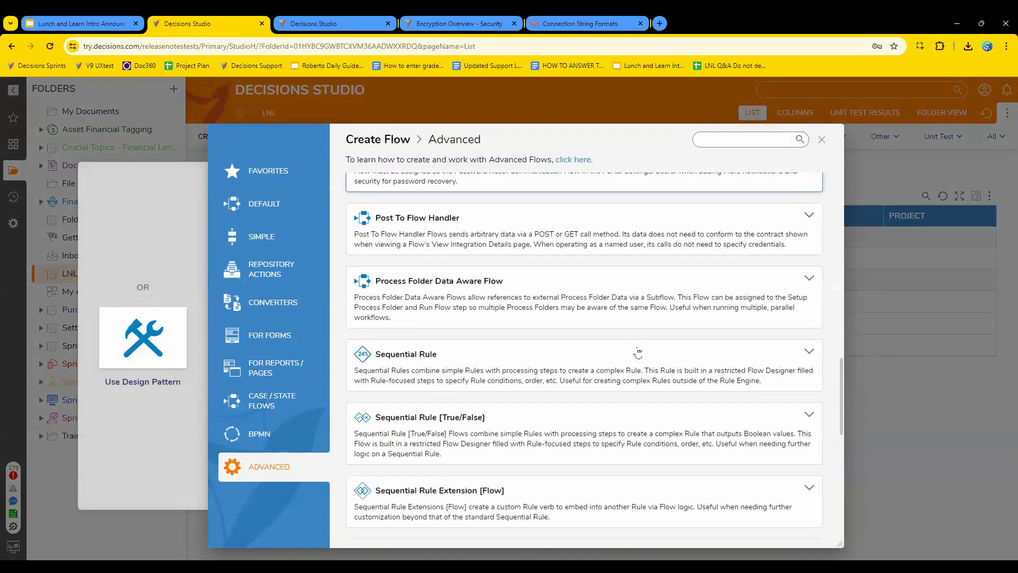
scroll(638, 352, "down", 5)
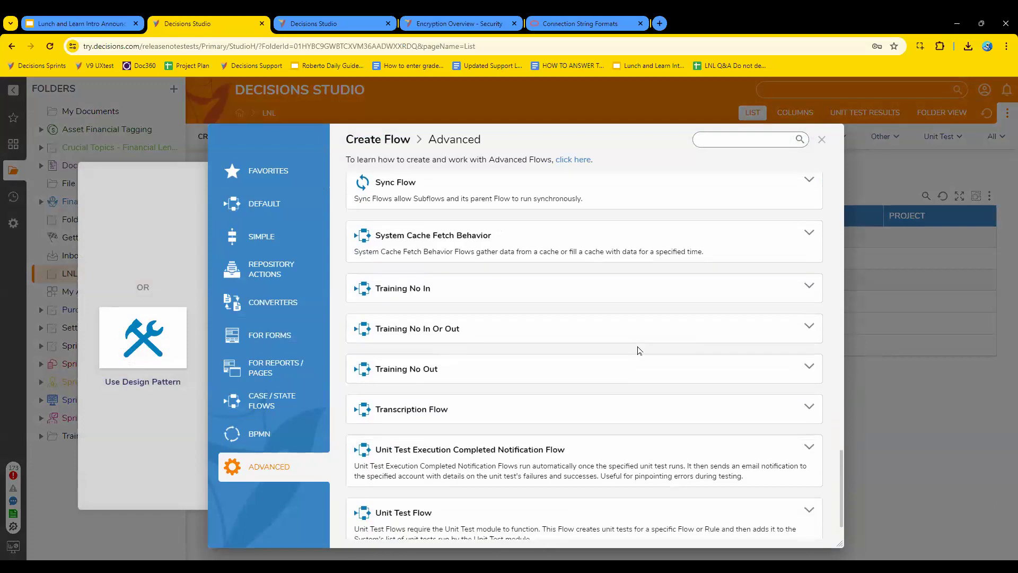
scroll(639, 352, "up", 8)
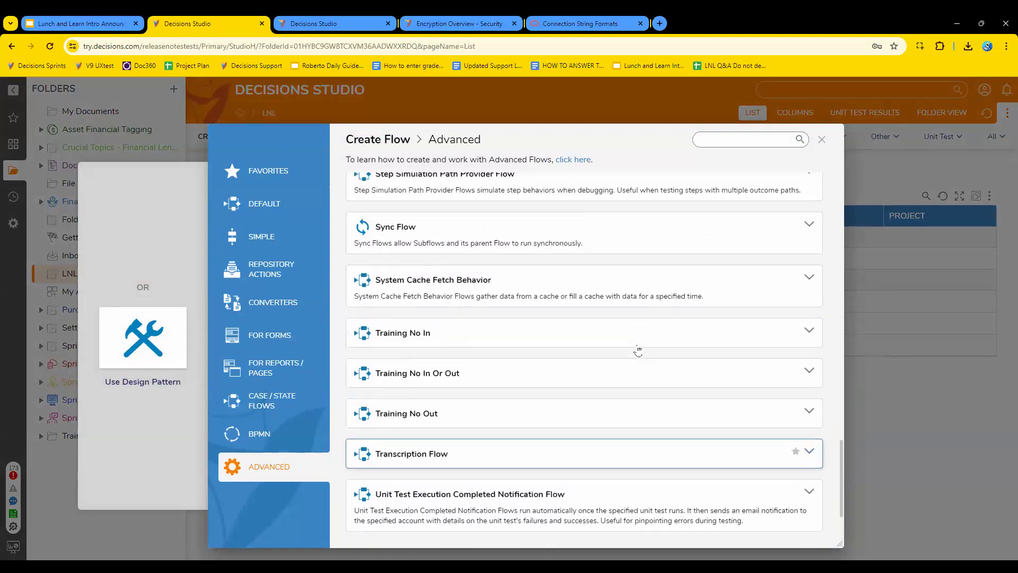
left_click(276, 398)
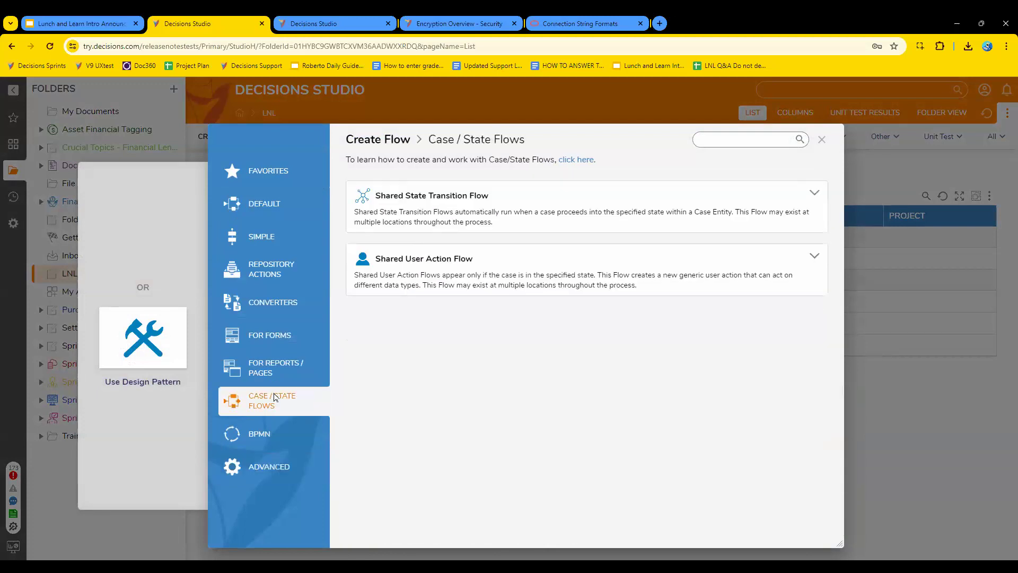
left_click(233, 467)
scroll(587, 436, "down", 2)
scroll(588, 436, "down", 10)
scroll(596, 431, "down", 8)
scroll(598, 430, "down", 5)
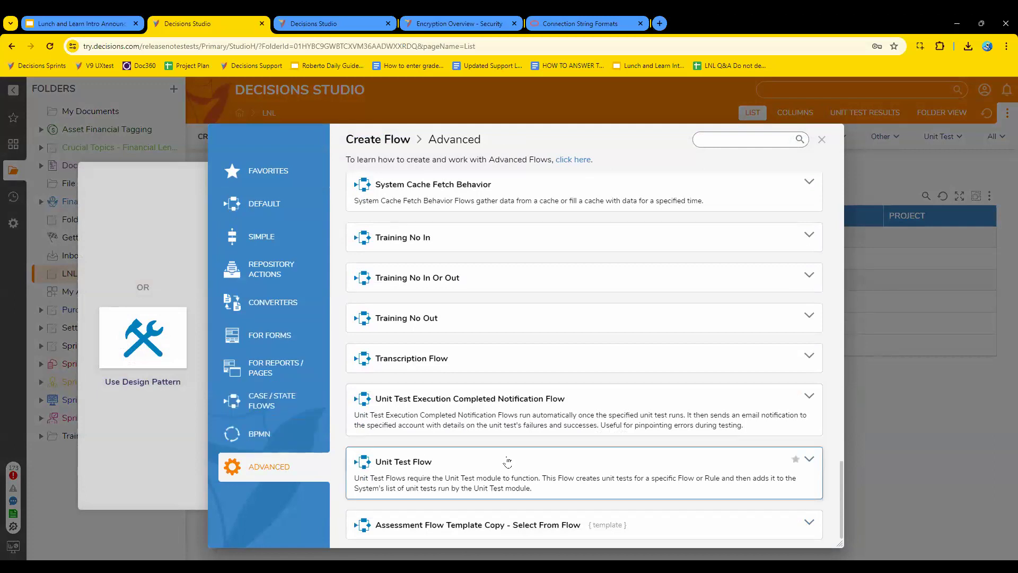
scroll(511, 460, "up", 10)
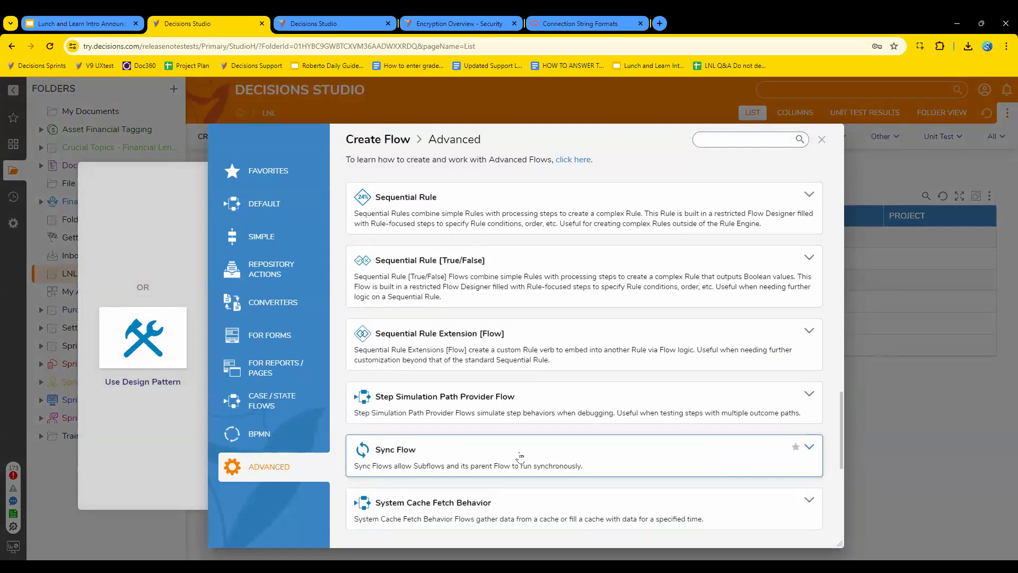
scroll(521, 459, "up", 10)
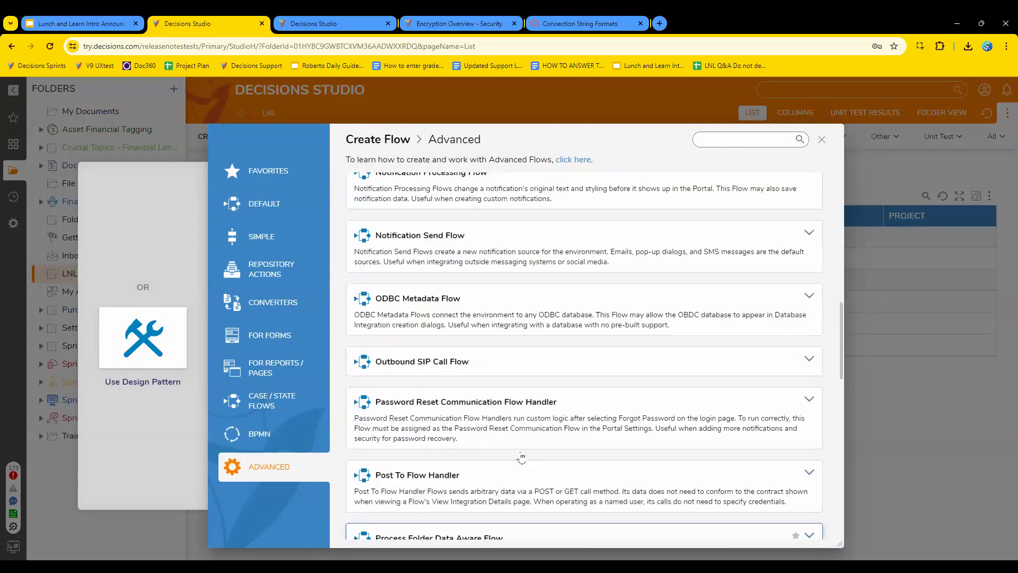
scroll(522, 459, "up", 1)
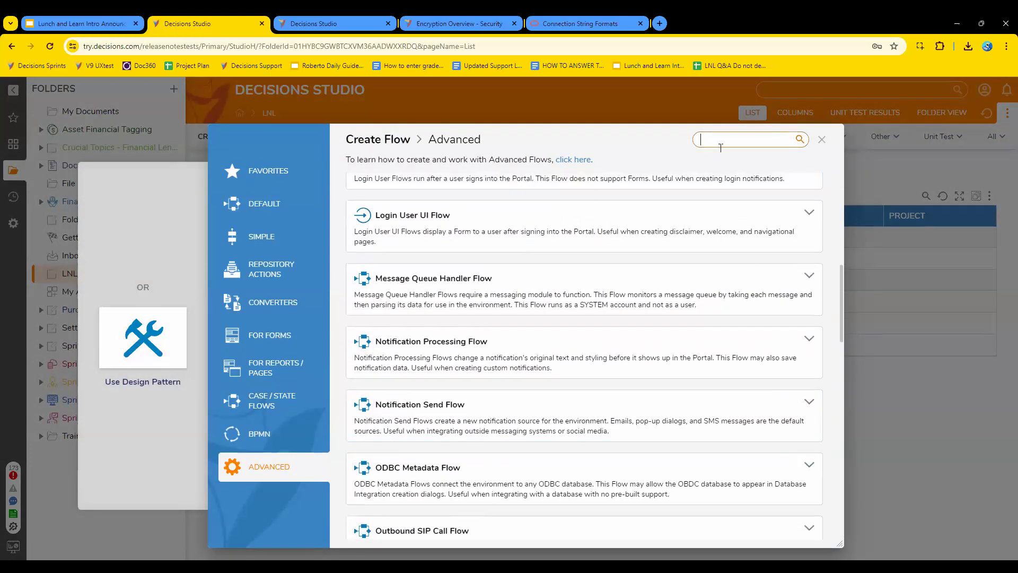
Search the flow types for "exception" and add the "Default flow with exception process" template to the favorites.
type("exc")
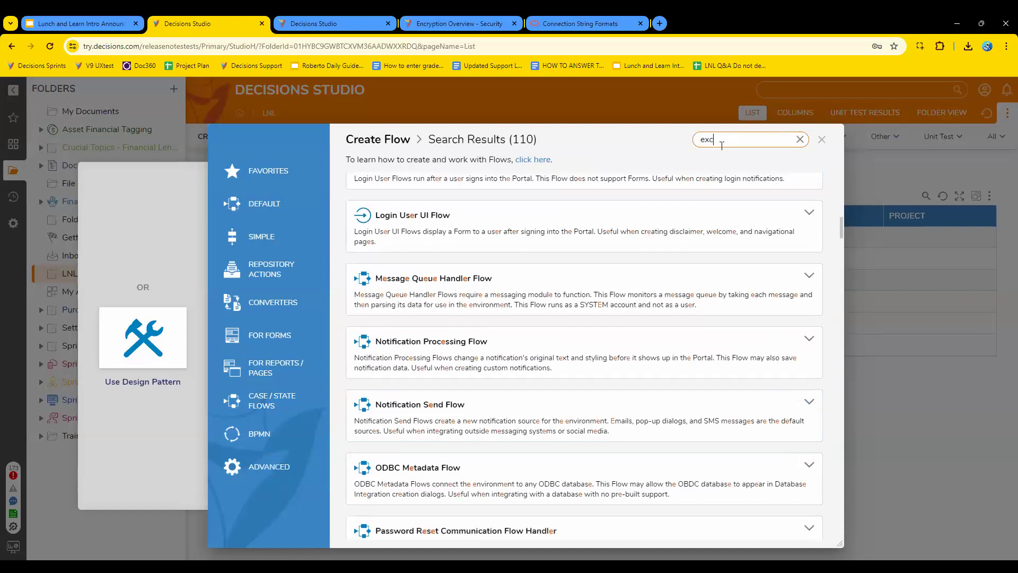
type("eption")
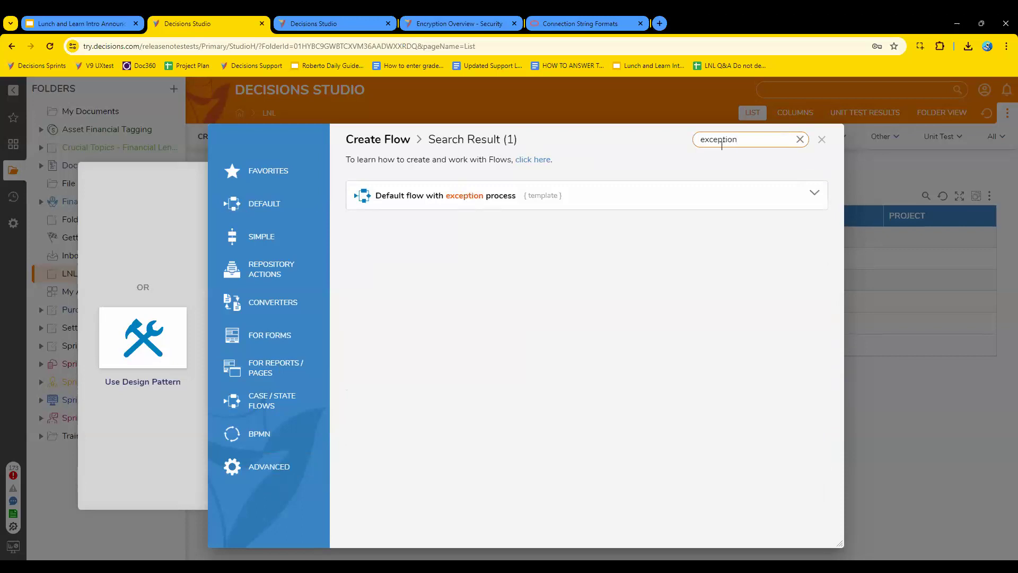
left_click(820, 194)
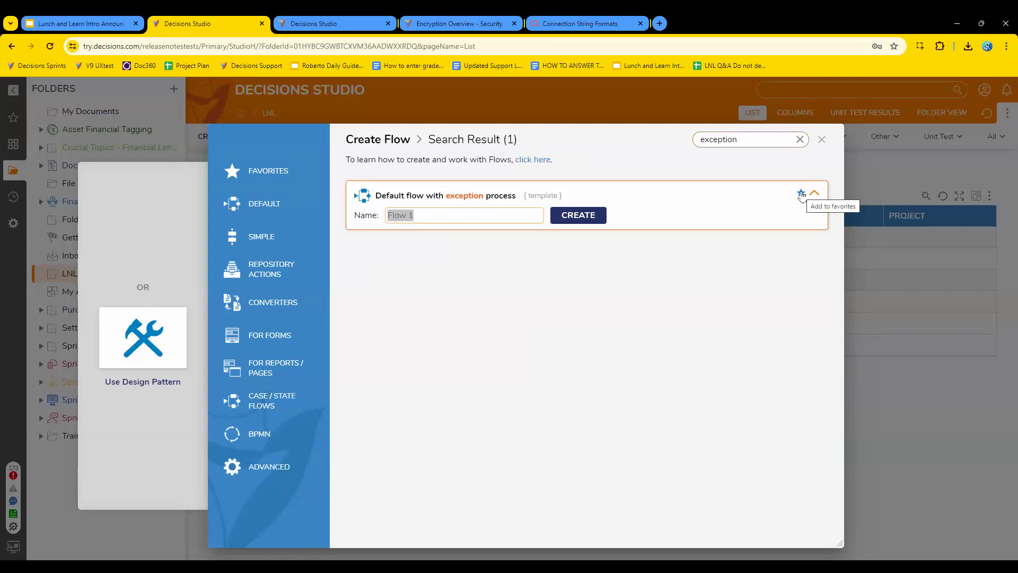
left_click(802, 194)
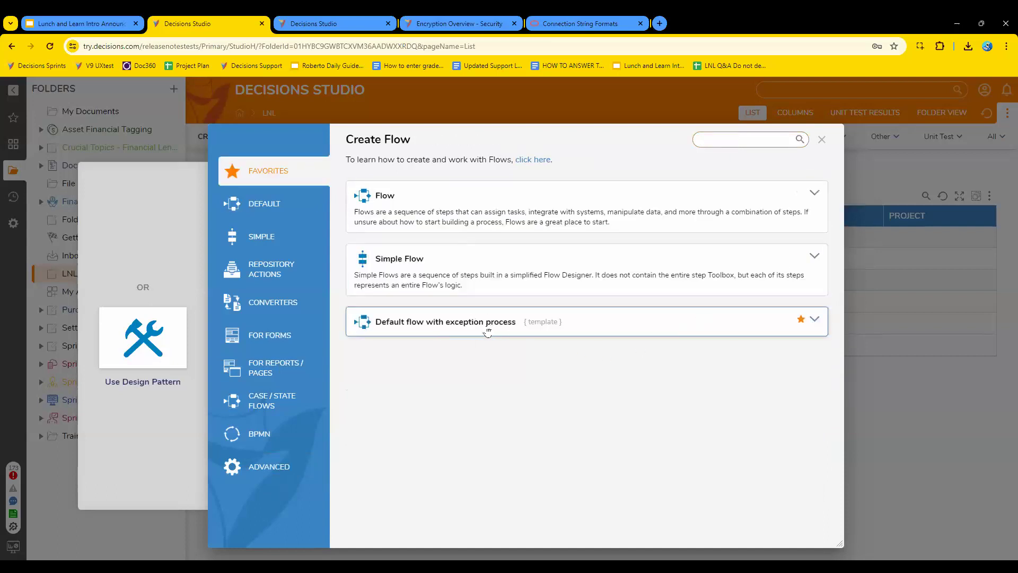
Create a flow named "FSU MAIN FLOW" from the "Default flow with exception process" template and close the designer.
left_click(453, 325)
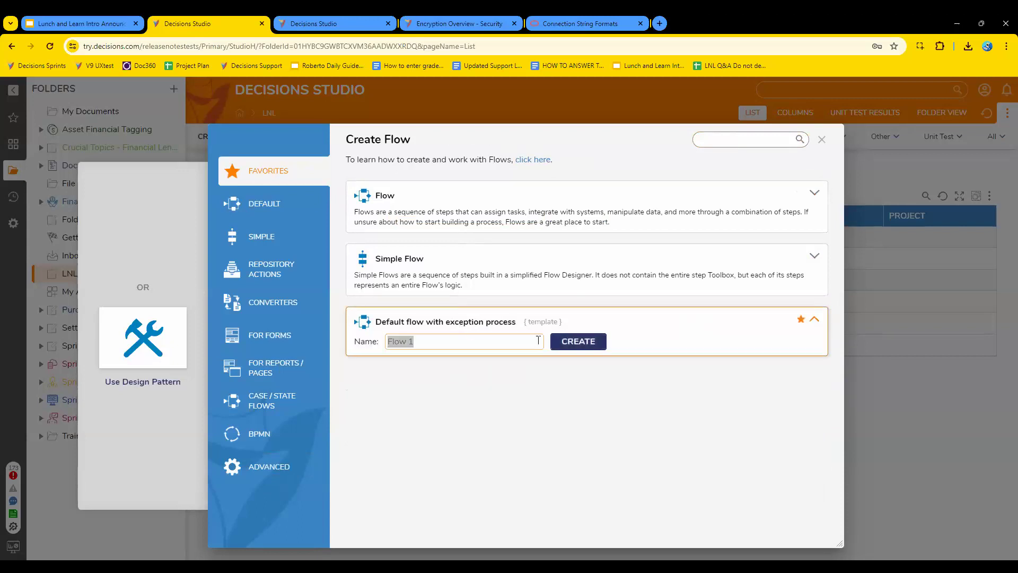
type("FSU MAIN FLOW")
left_click(574, 342)
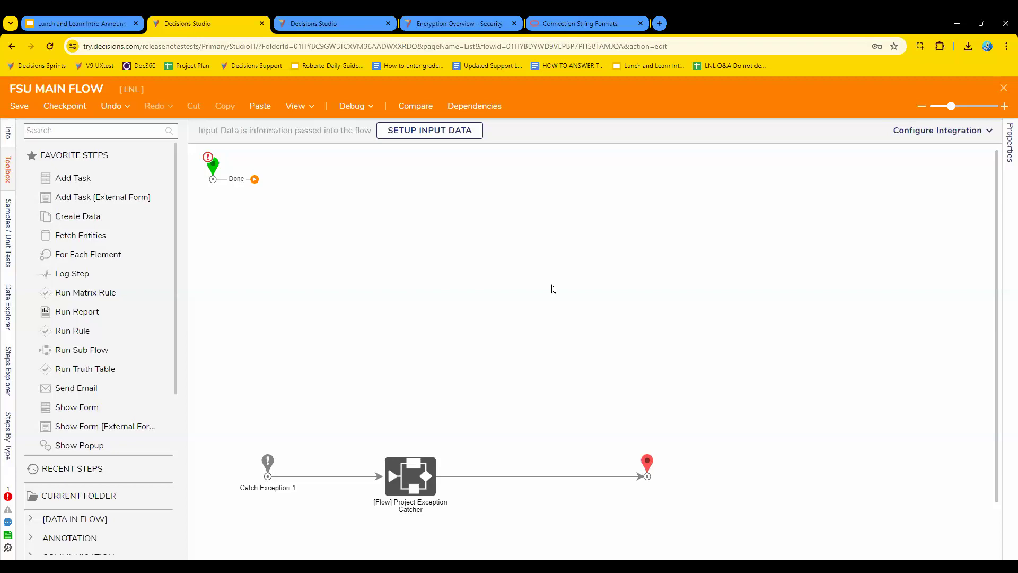
left_click(1003, 88)
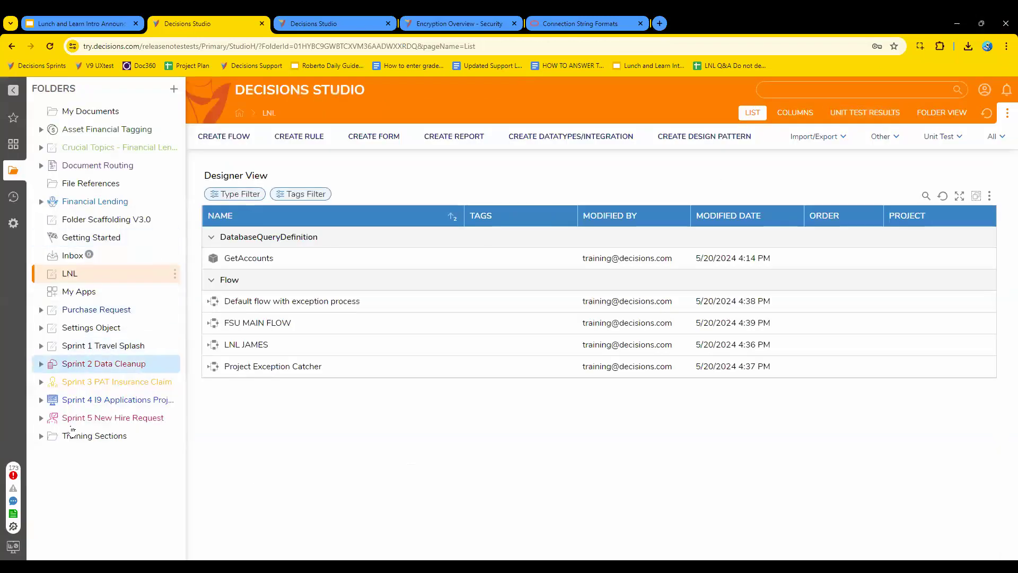
View the Lookup Lists And Constants system folder, return to the LNL folder, and open the Lunch and Learn Intro Announcements presentation in Google Slides.
left_click(13, 224)
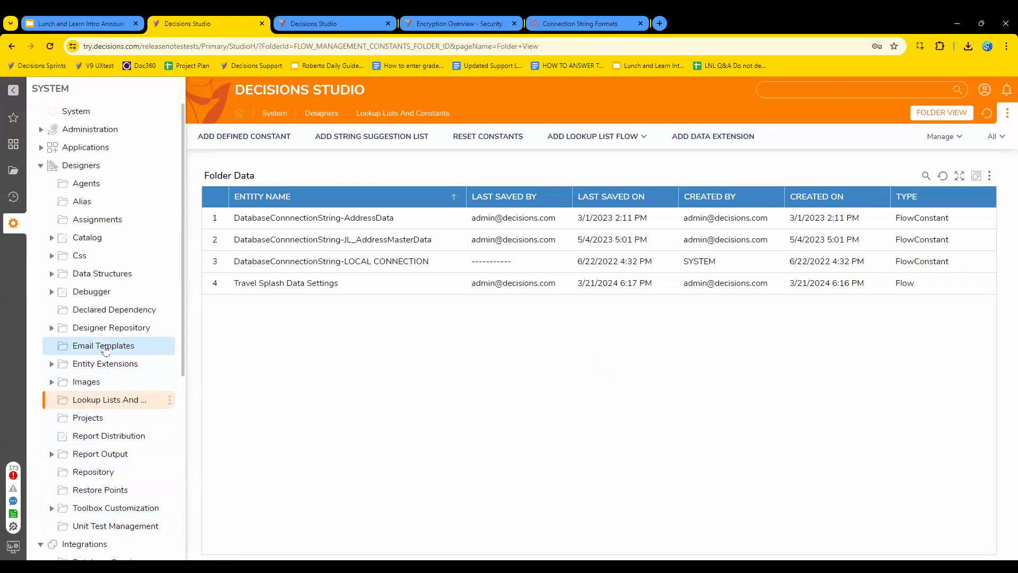
left_click(13, 170)
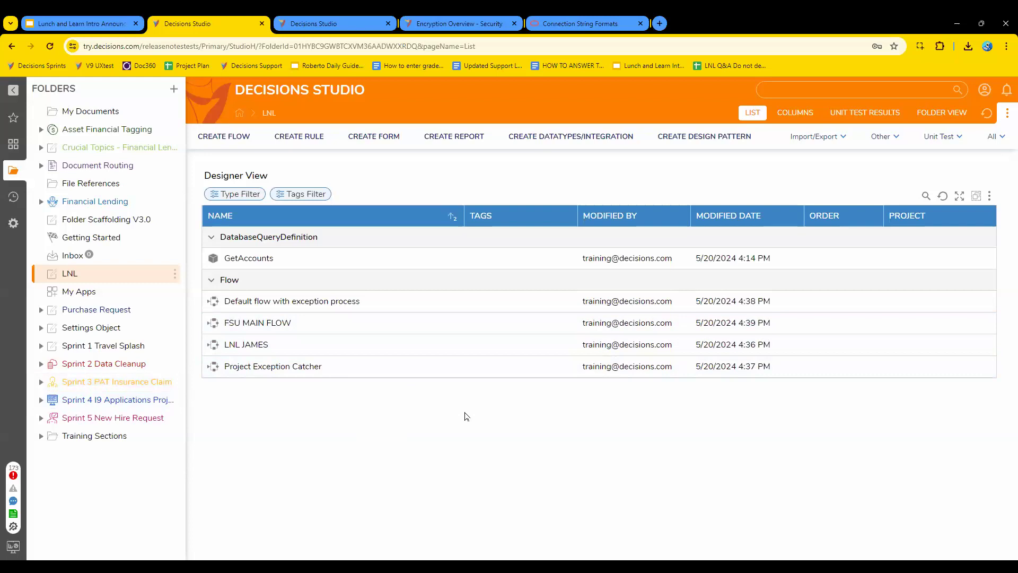
left_click(654, 66)
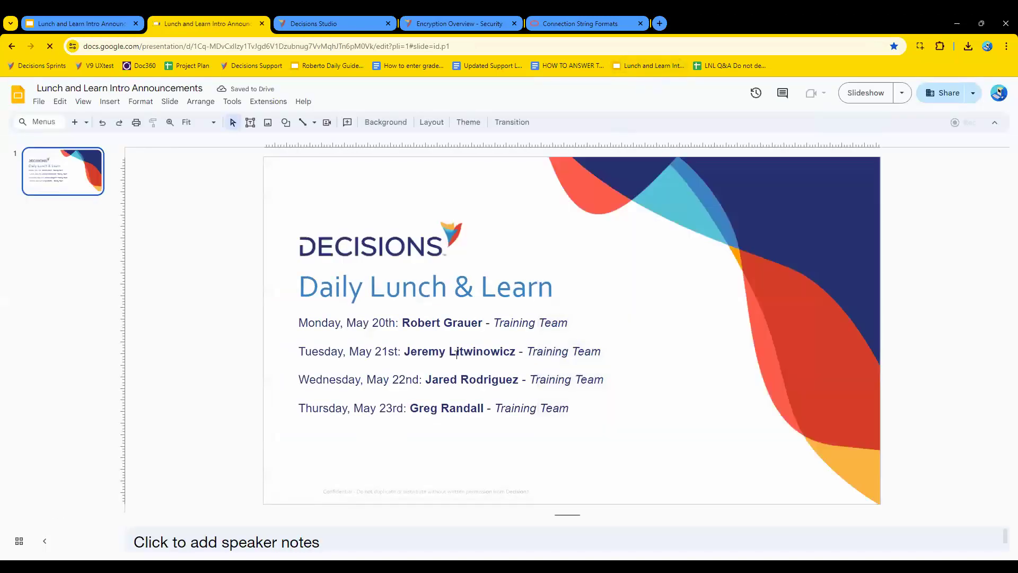